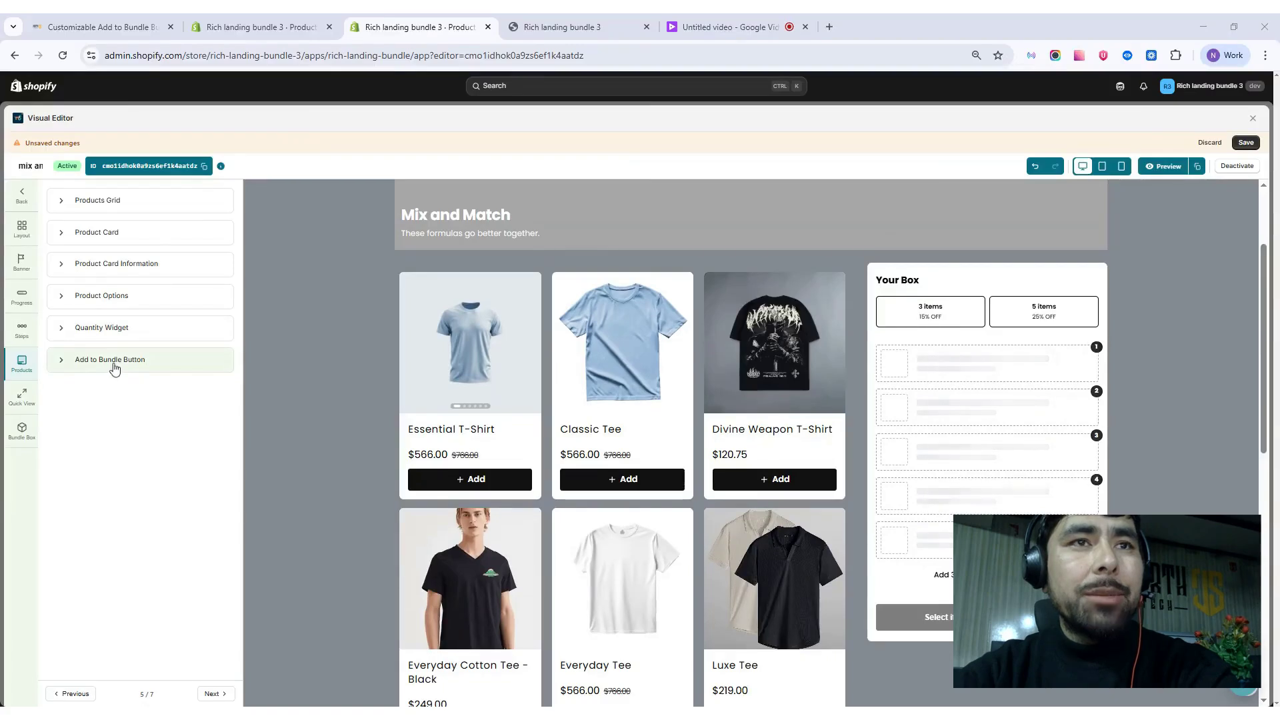
# Expand the Add to Bundle Button settings and try Smart Variant Selection with the Essential T-Shirt's Add button in the preview
pyautogui.click(112, 365)
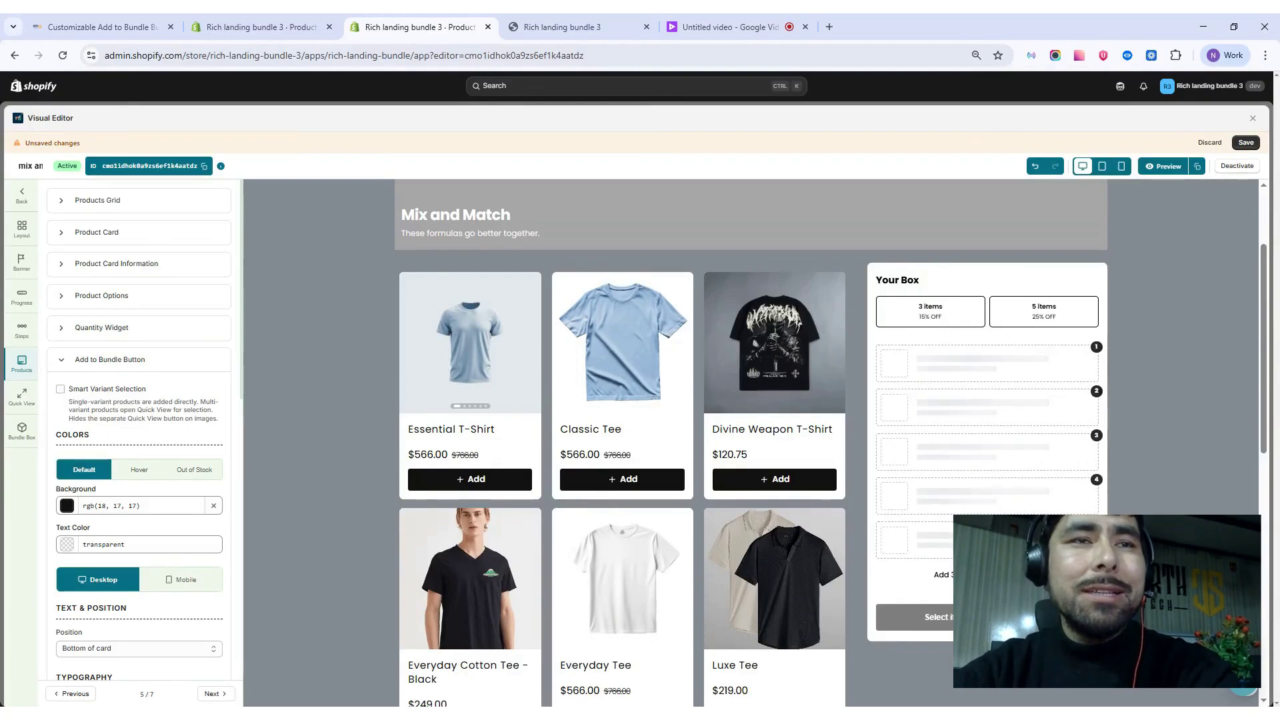
pyautogui.click(61, 390)
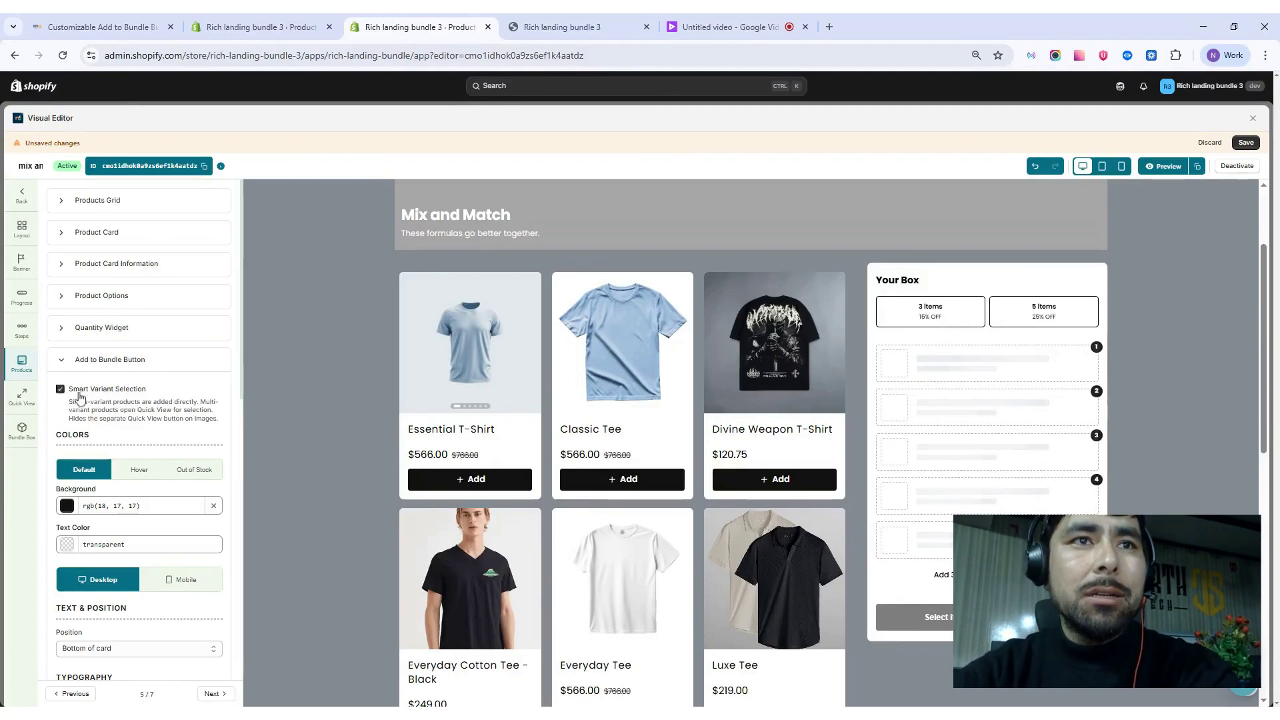
pyautogui.doubleClick(467, 485)
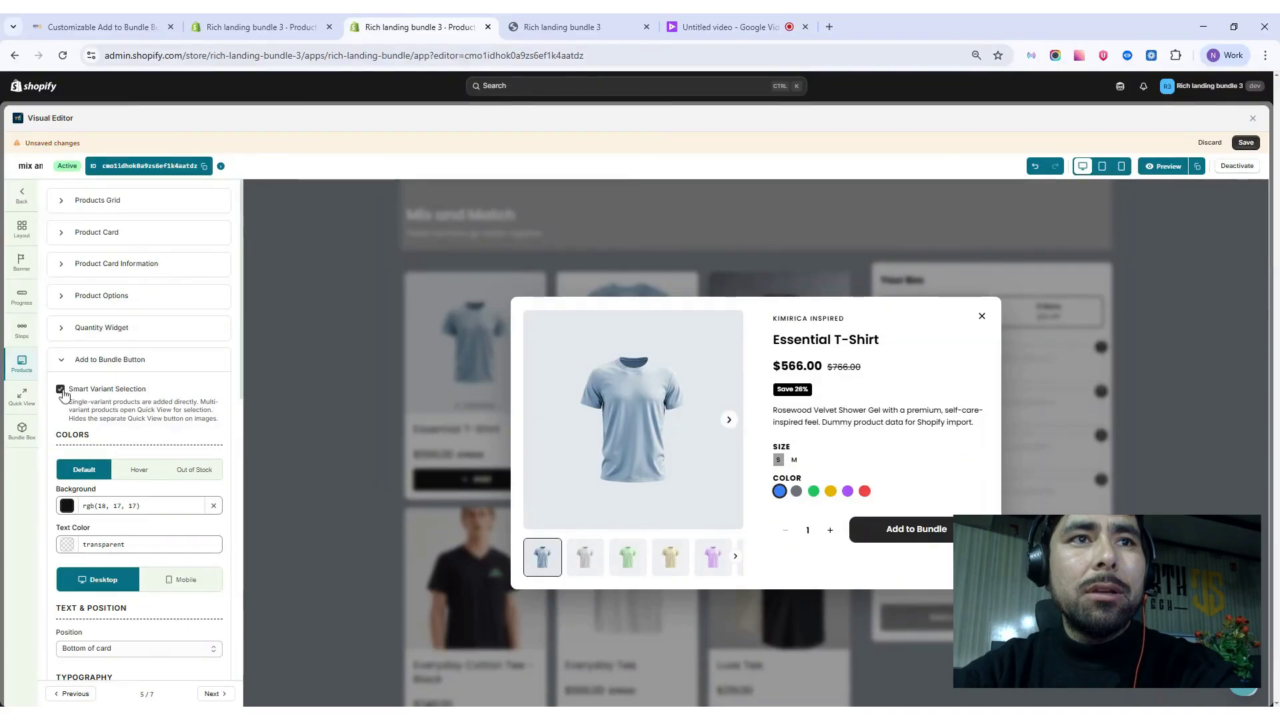
pyautogui.click(981, 316)
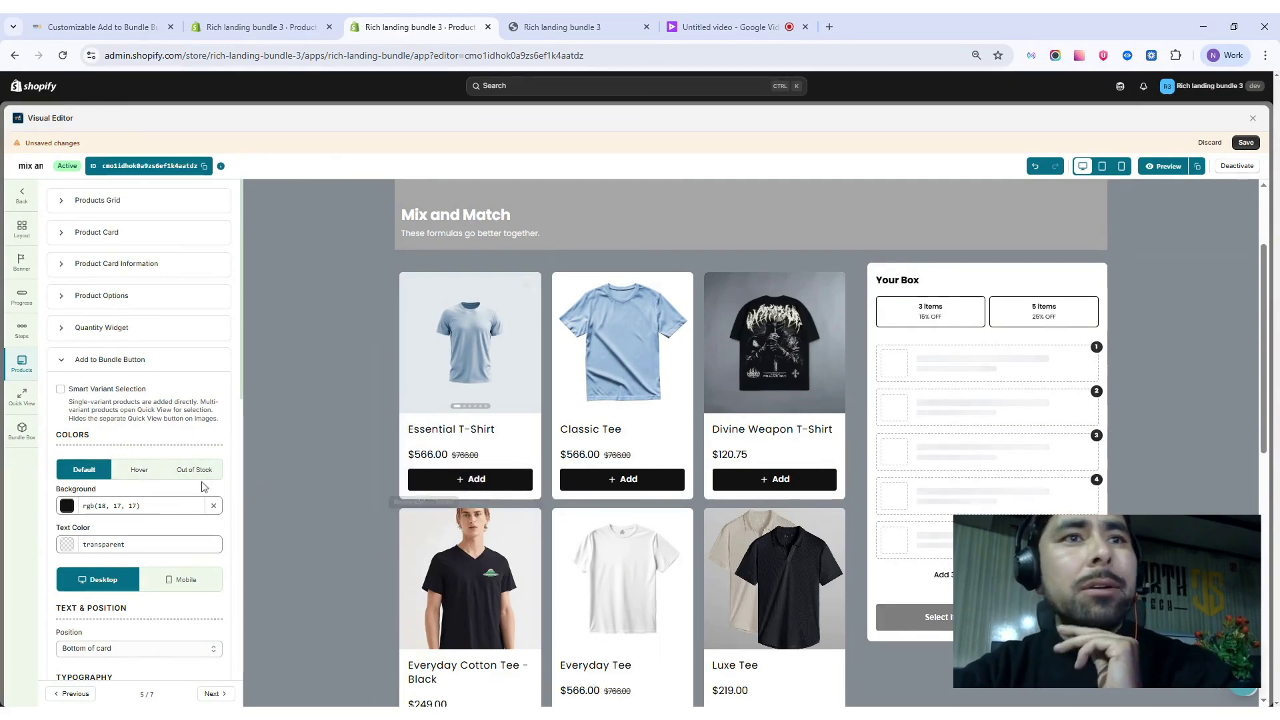
# Try a cyan default background for the Add to Bundle button and settle on black, rgb(1, 1, 1)
pyautogui.scroll(-1, 160, 451)
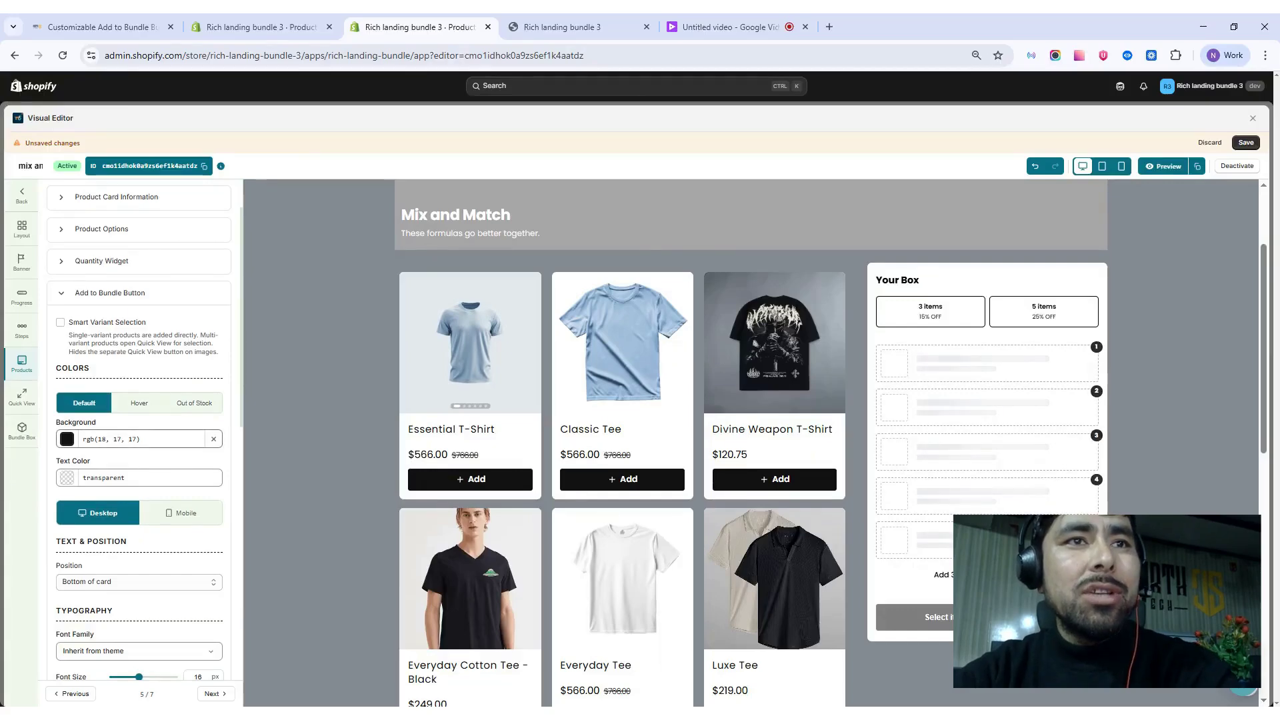
pyautogui.click(67, 440)
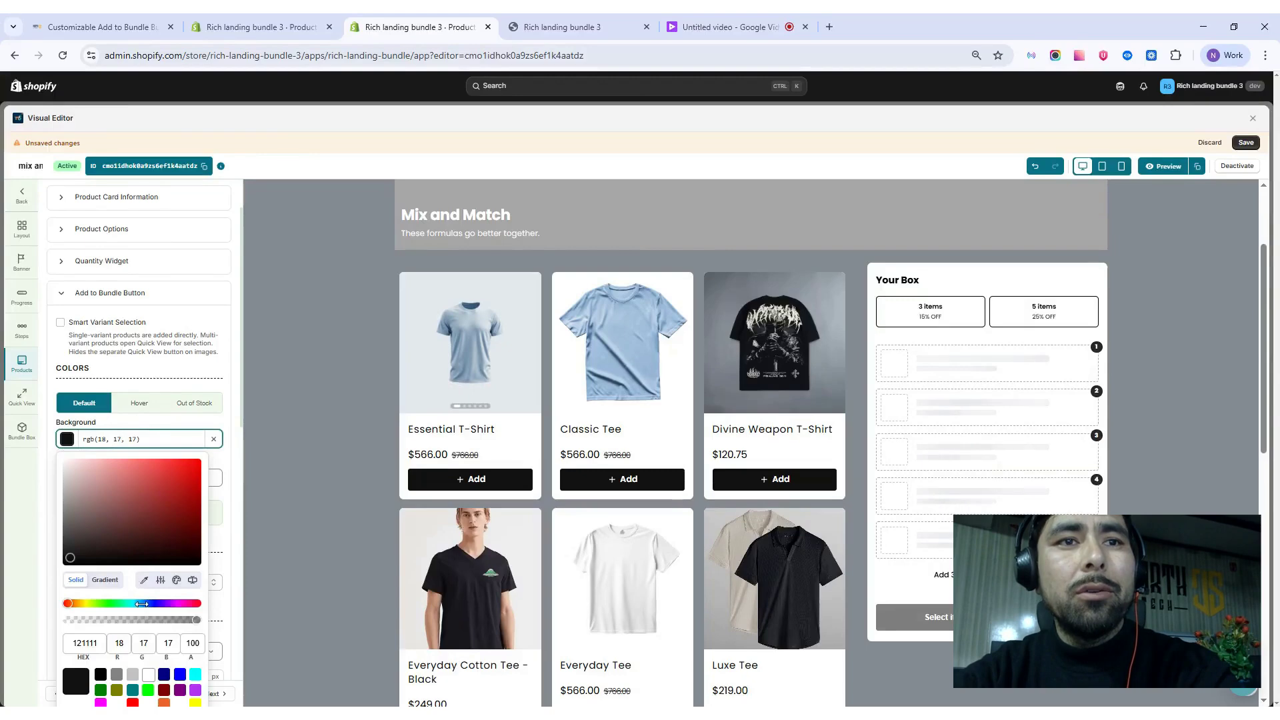
pyautogui.click(132, 604)
pyautogui.click(153, 520)
pyautogui.click(176, 473)
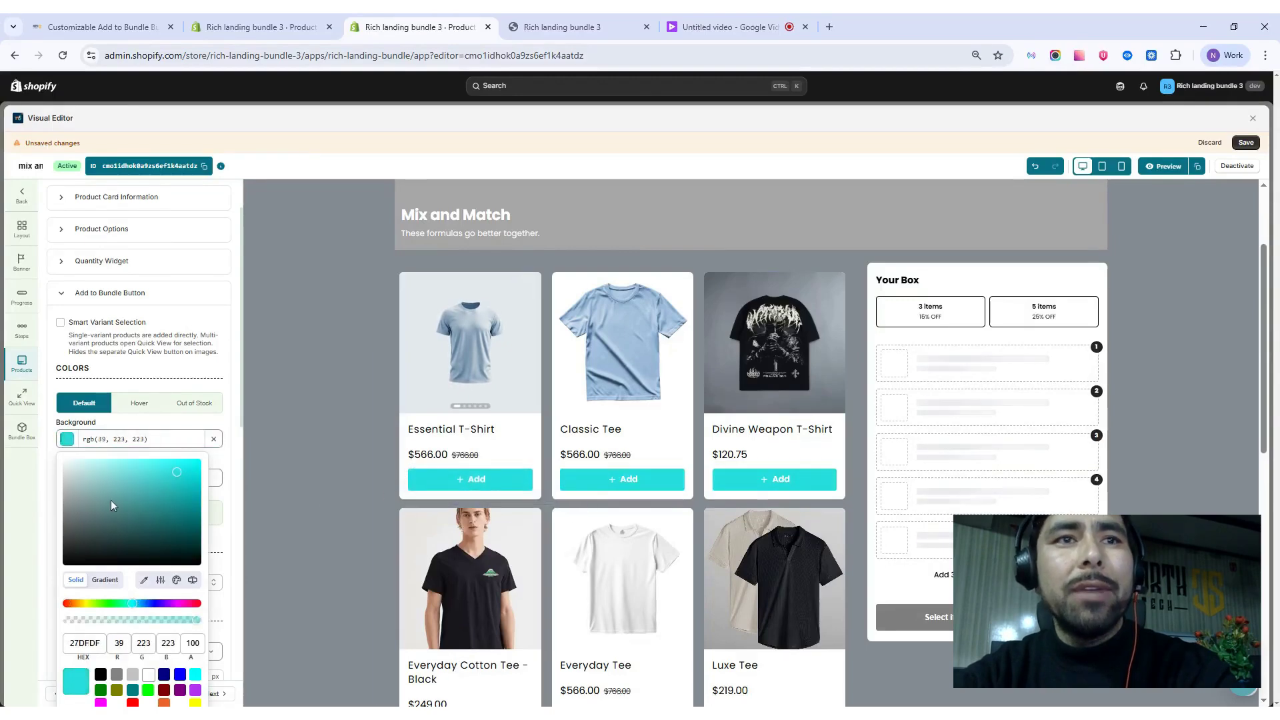
pyautogui.click(101, 564)
pyautogui.click(219, 457)
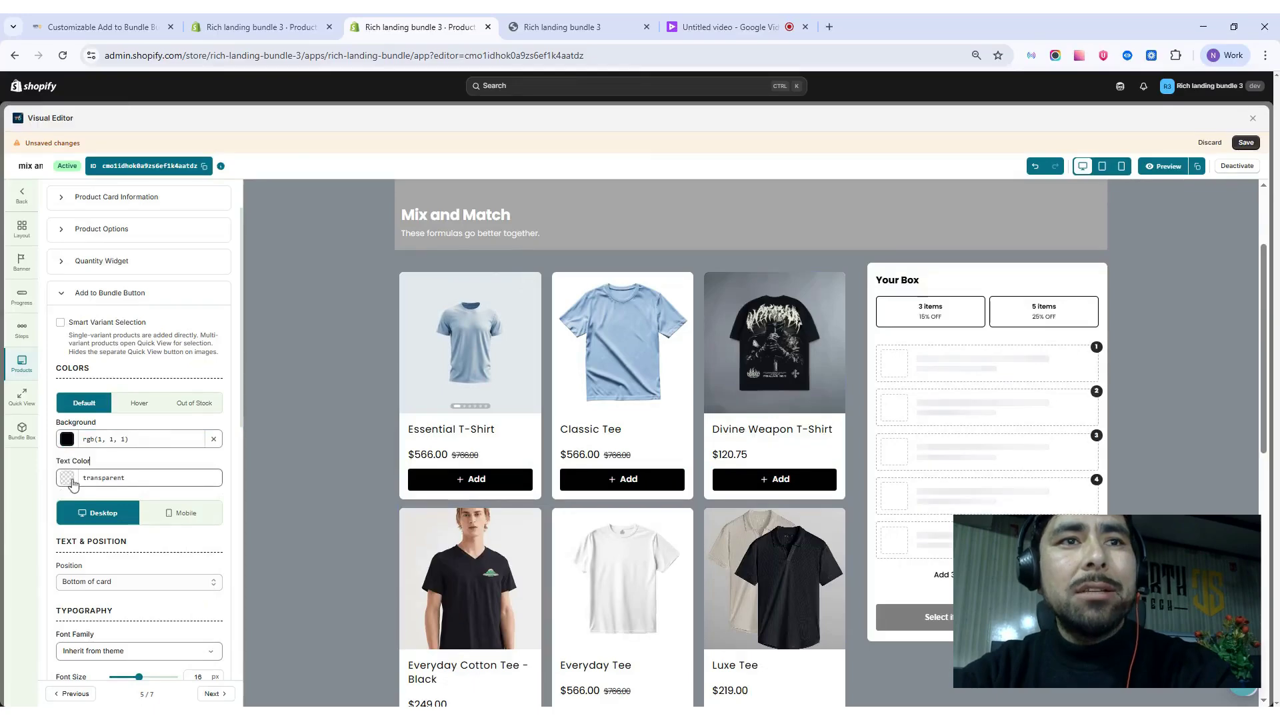
# Try red and black as the button's default text color and reset it to transparent
pyautogui.click(73, 483)
pyautogui.click(172, 507)
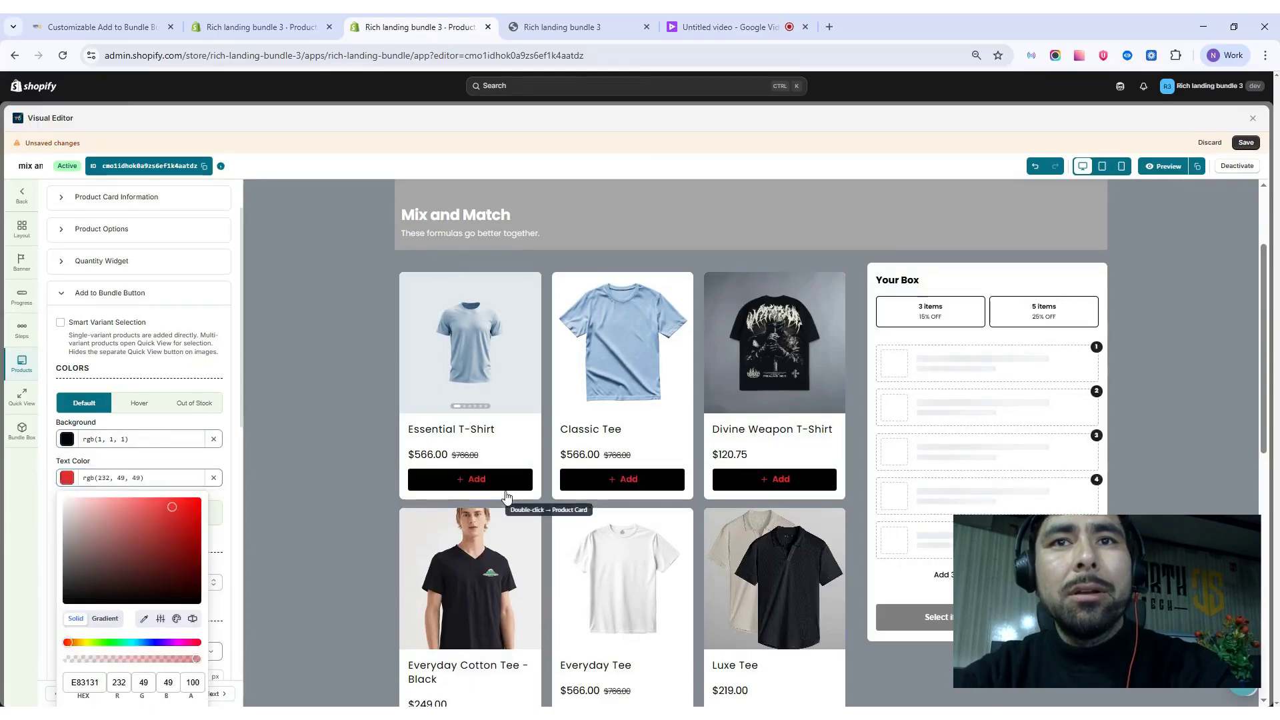
pyautogui.moveTo(85, 569); pyautogui.dragTo(69, 603)
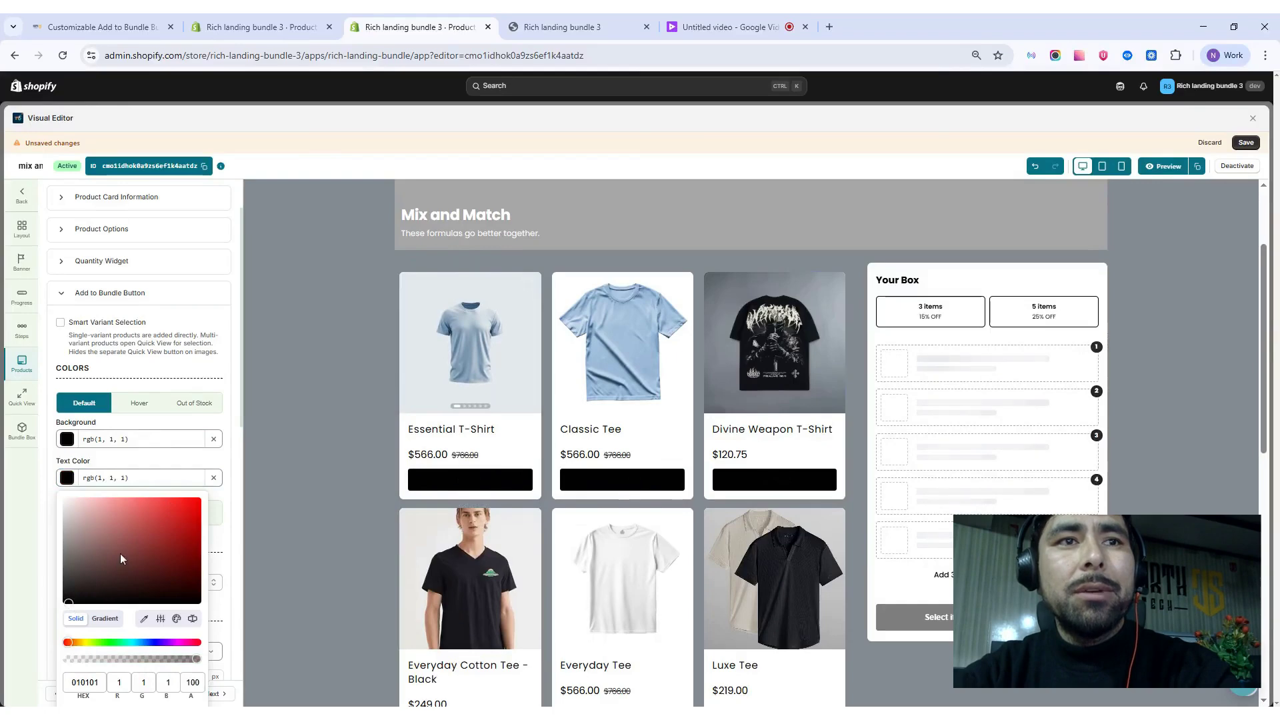
pyautogui.click(63, 498)
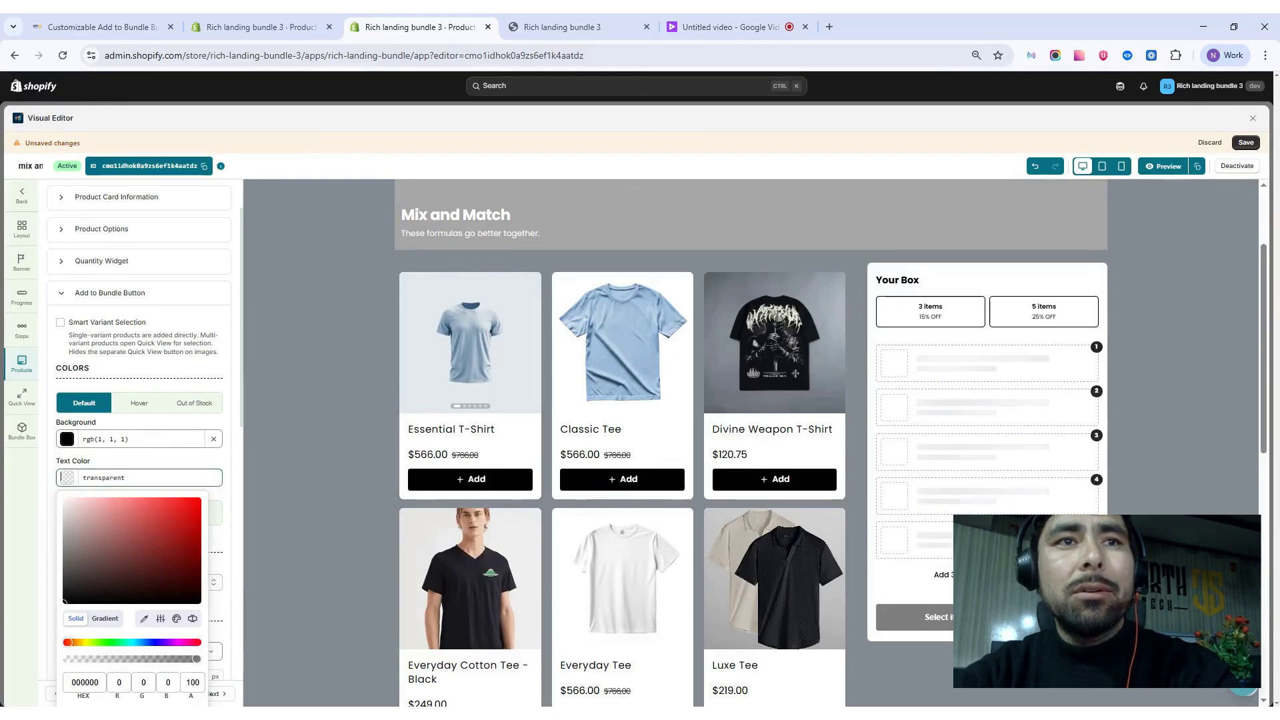
pyautogui.click(213, 478)
# Try the Hover on image, Show on image and Custom position placements for the button and return it to Bottom of card
pyautogui.scroll(-2, 164, 460)
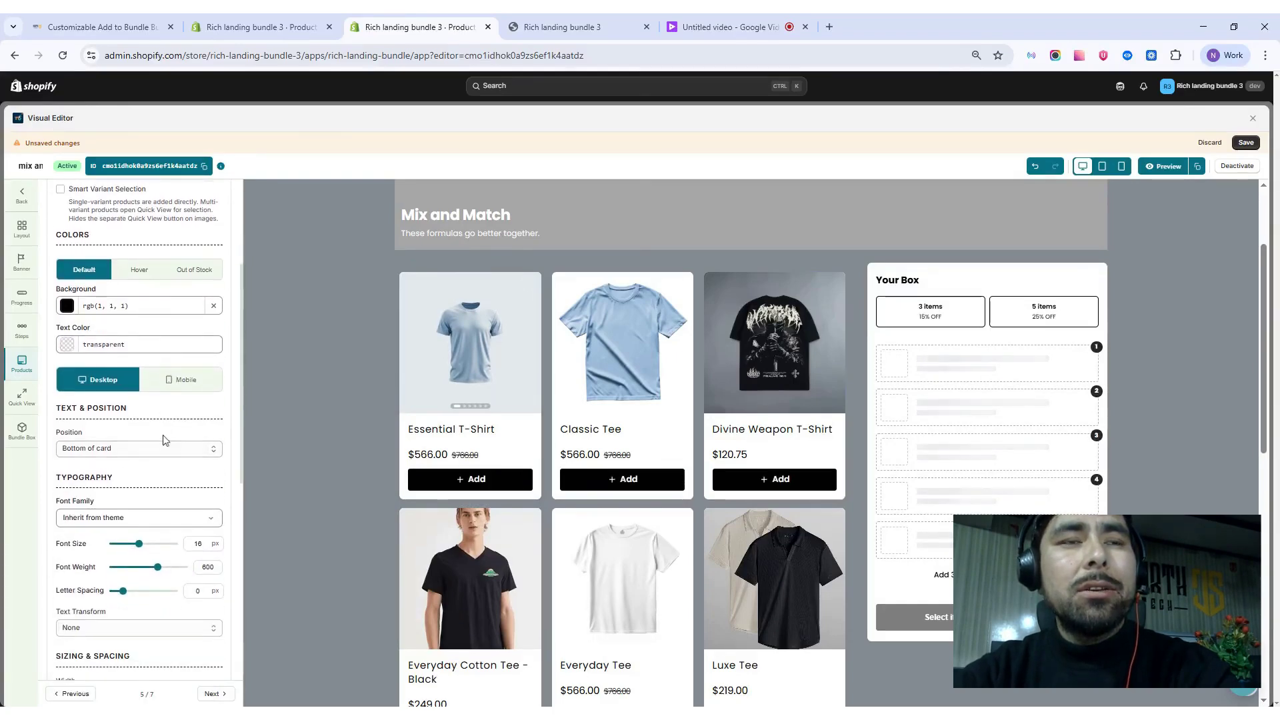
pyautogui.scroll(-1, 161, 440)
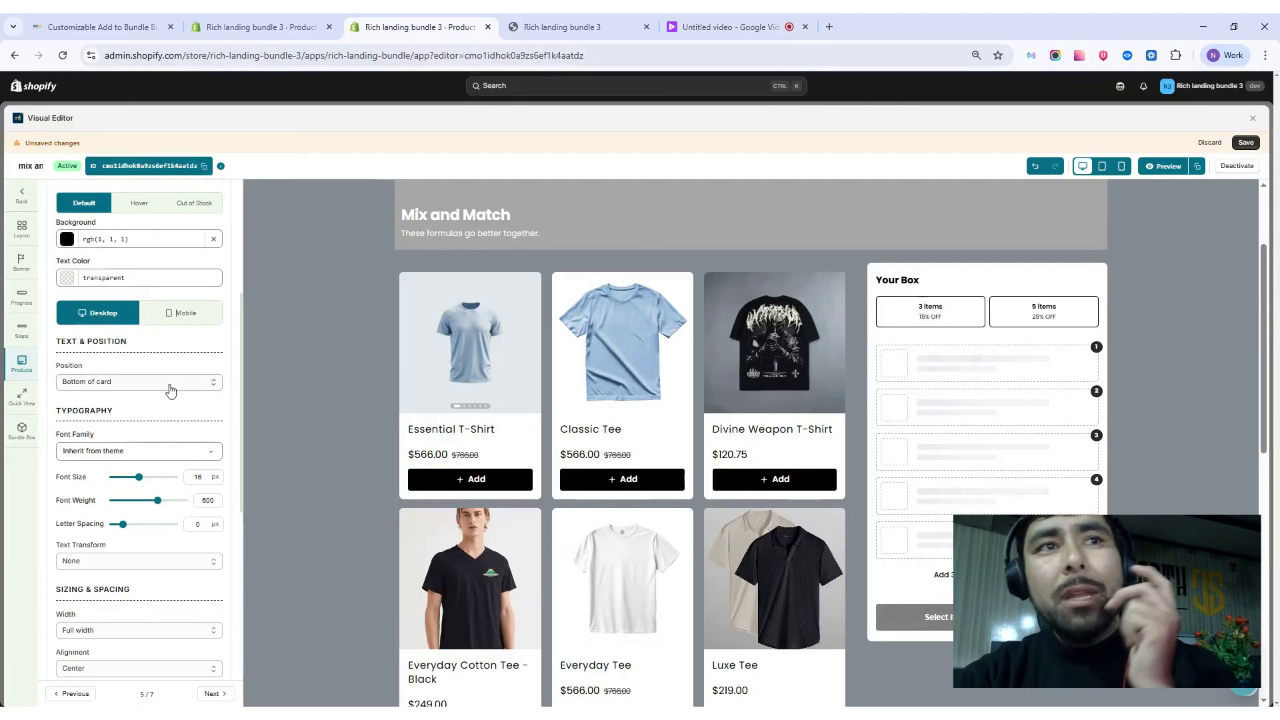
pyautogui.click(213, 388)
pyautogui.click(117, 416)
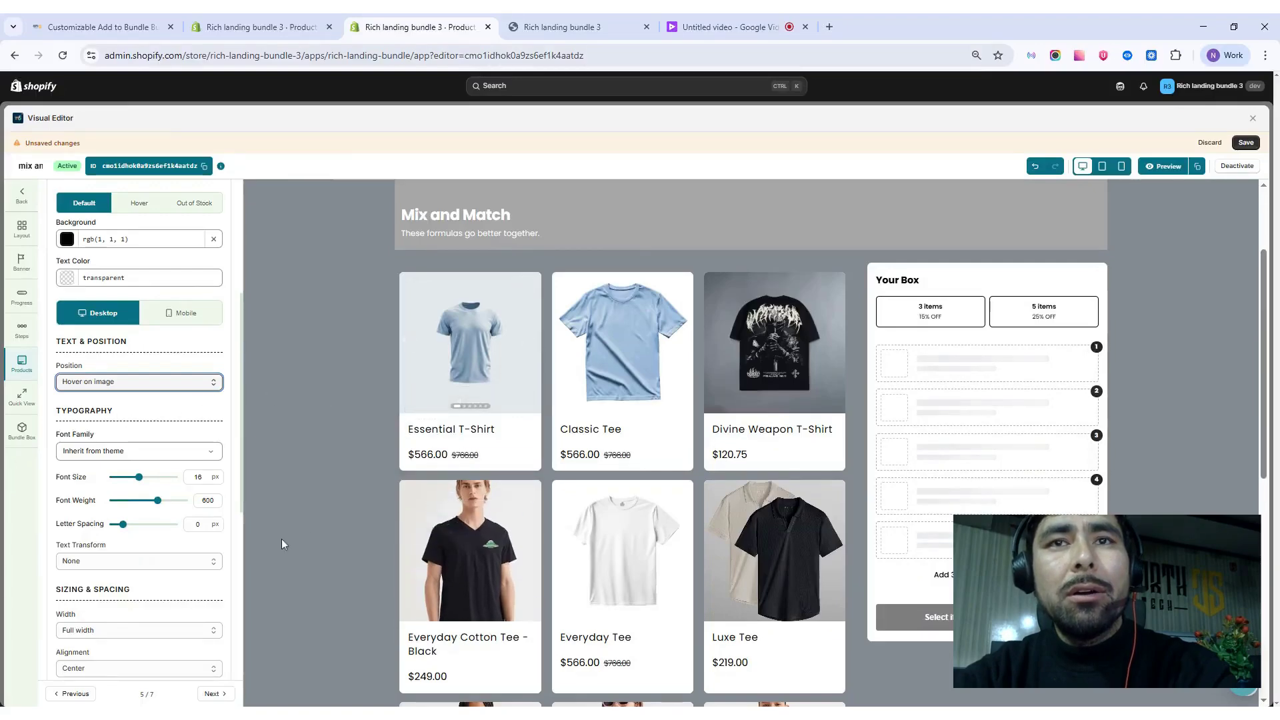
pyautogui.moveTo(463, 400)
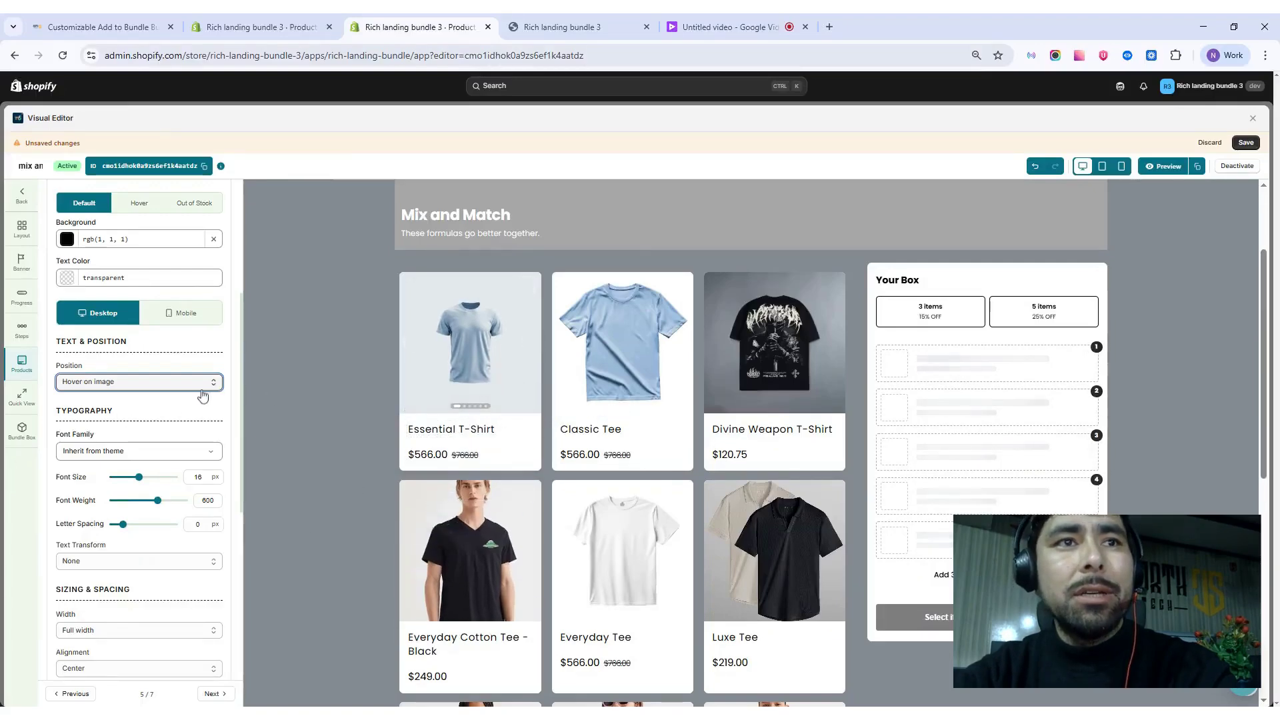
pyautogui.click(108, 436)
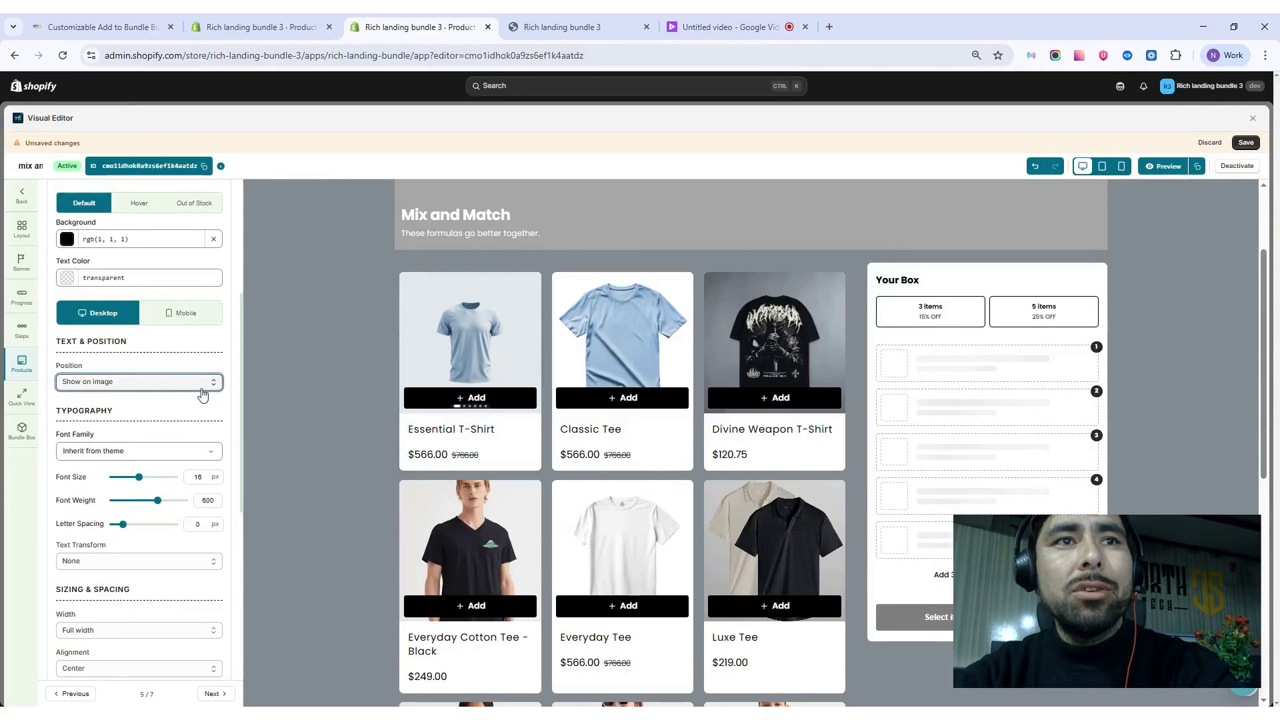
pyautogui.click(198, 388)
pyautogui.click(121, 447)
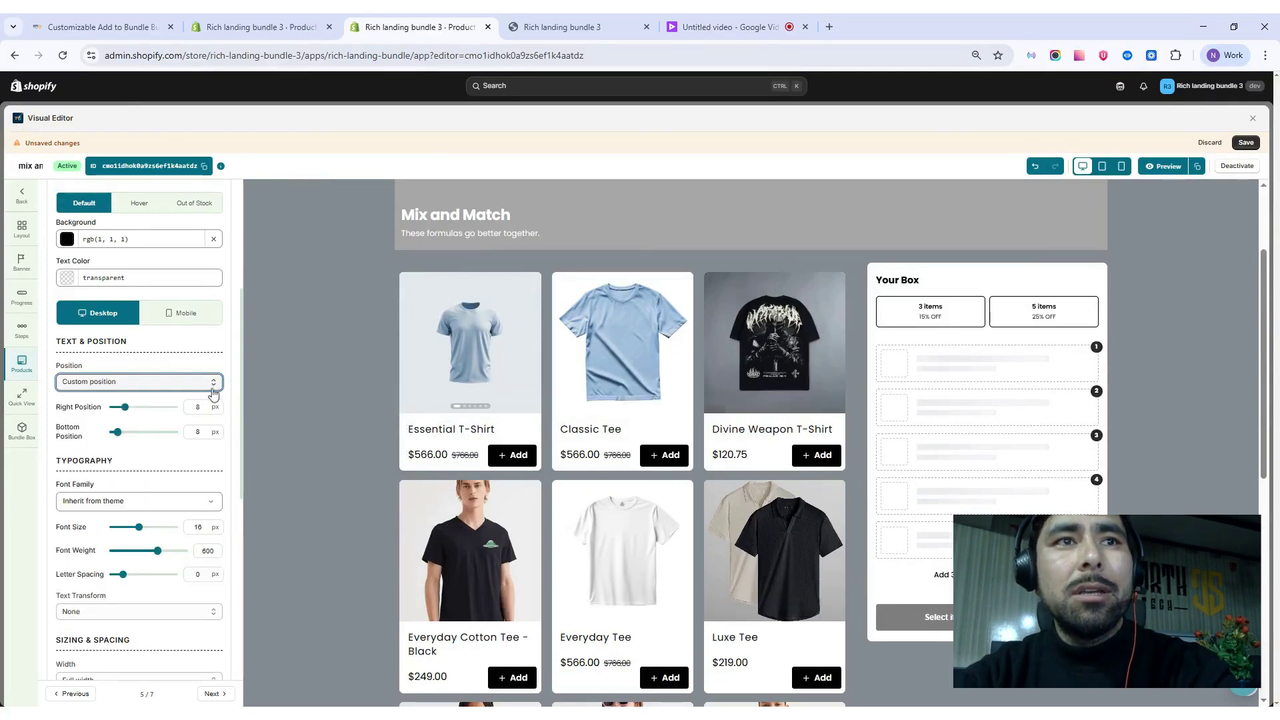
pyautogui.click(128, 403)
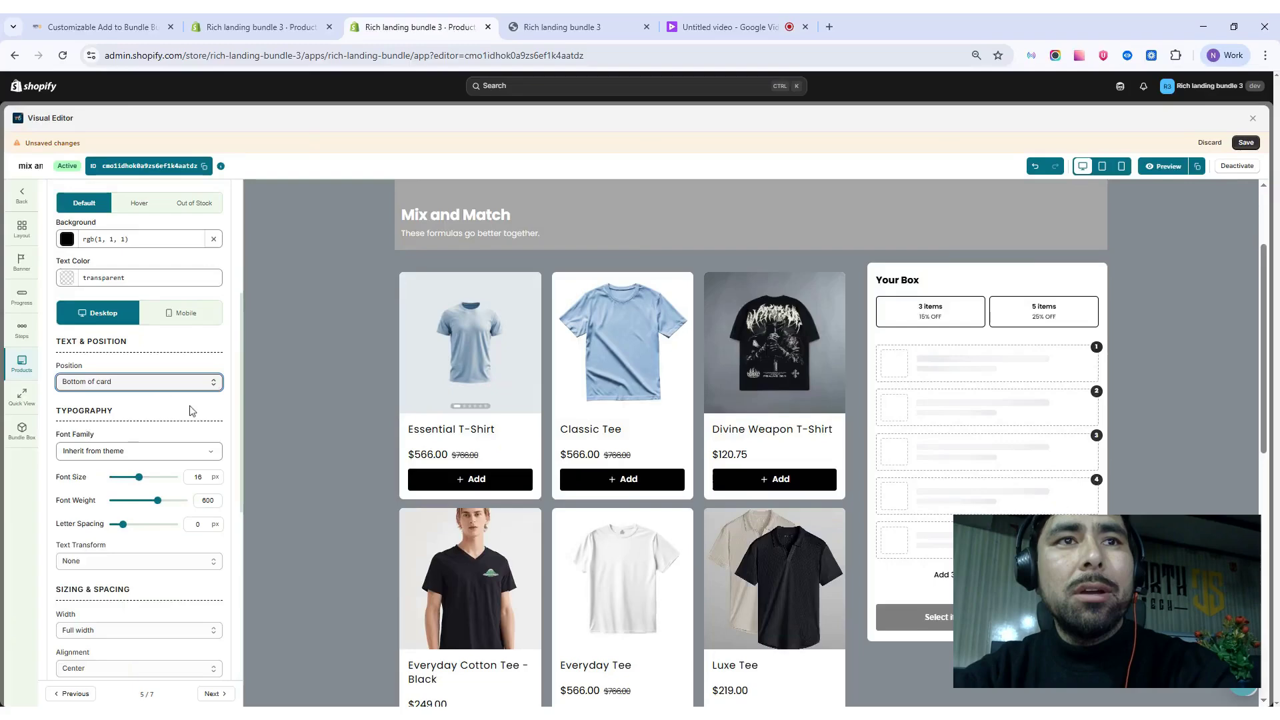
# Keep the button's font family inherited from the theme and set its font size to 17 px
pyautogui.scroll(-2, 200, 401)
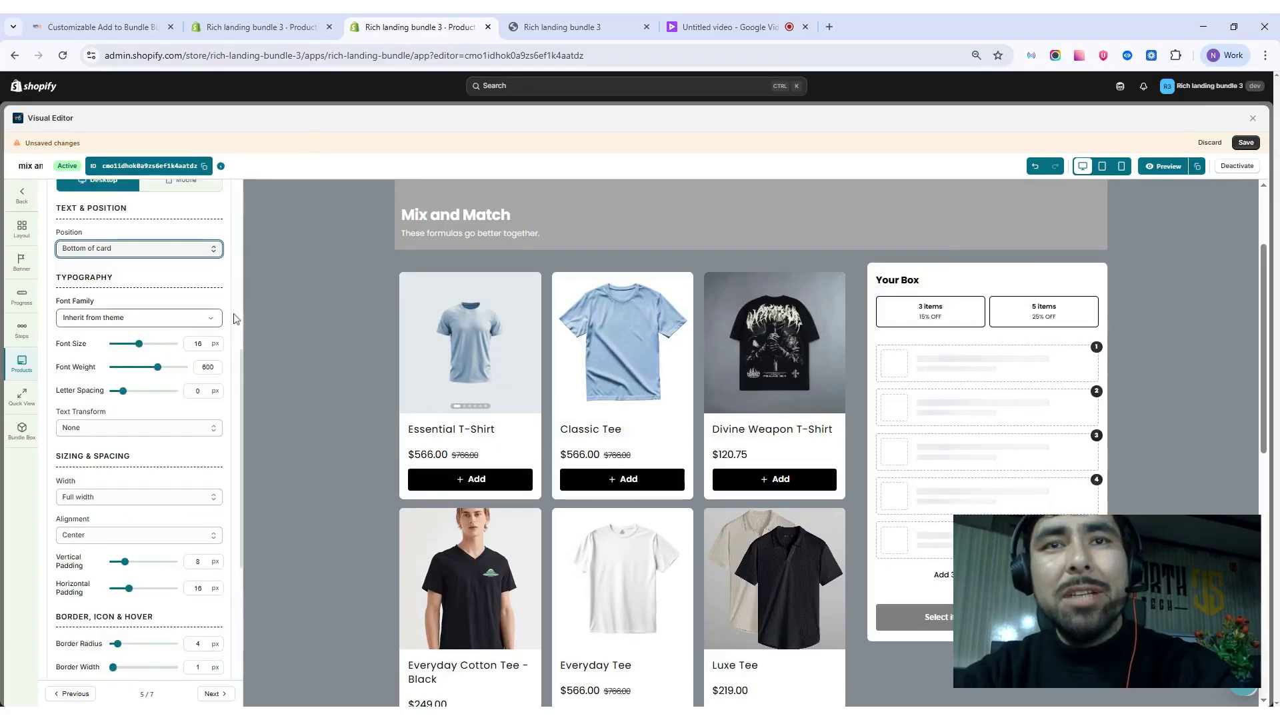
pyautogui.click(212, 325)
pyautogui.click(212, 324)
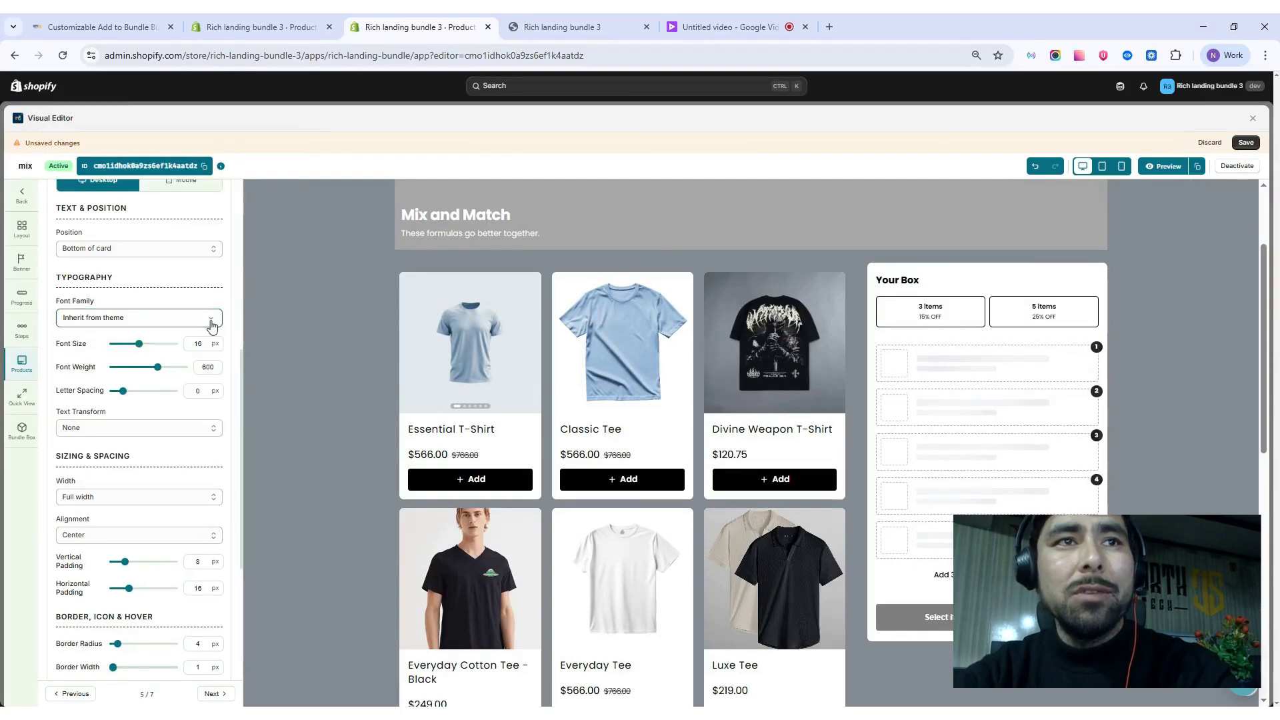
pyautogui.moveTo(138, 344); pyautogui.dragTo(144, 344)
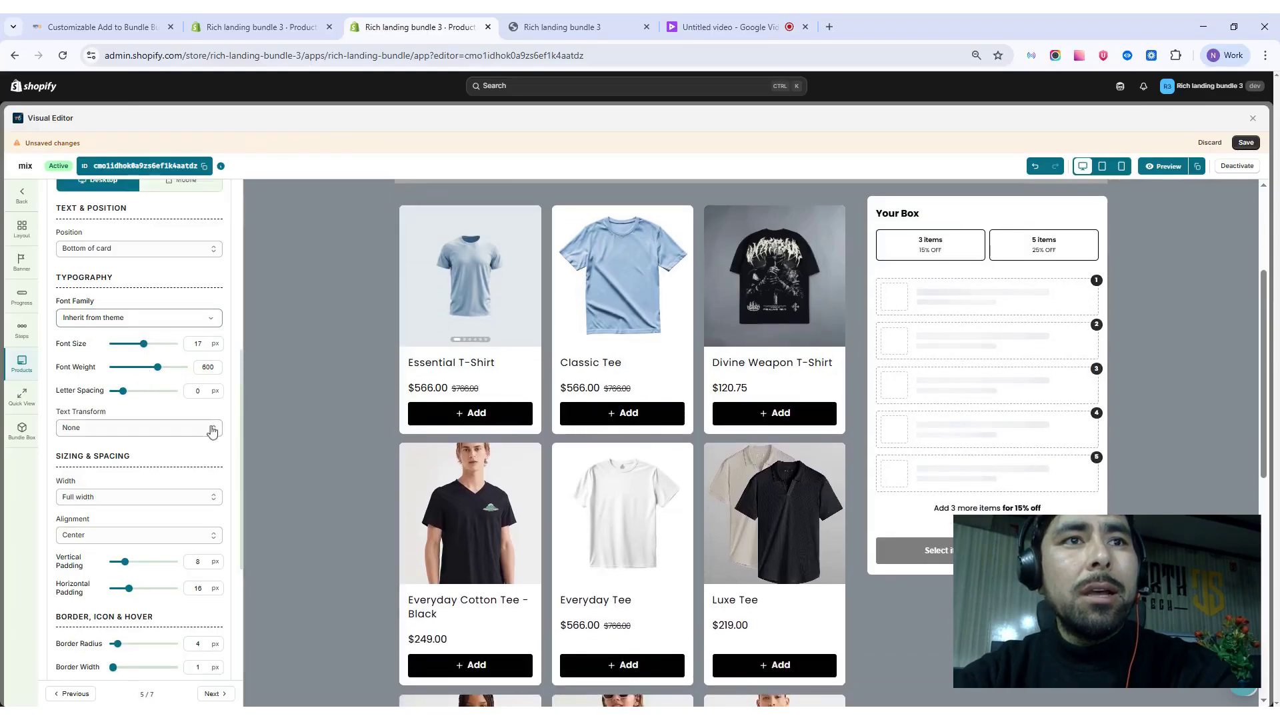
# Try the Uppercase text transform on the button label and set it back to None
pyautogui.scroll(1, 307, 426)
pyautogui.scroll(-1, 202, 419)
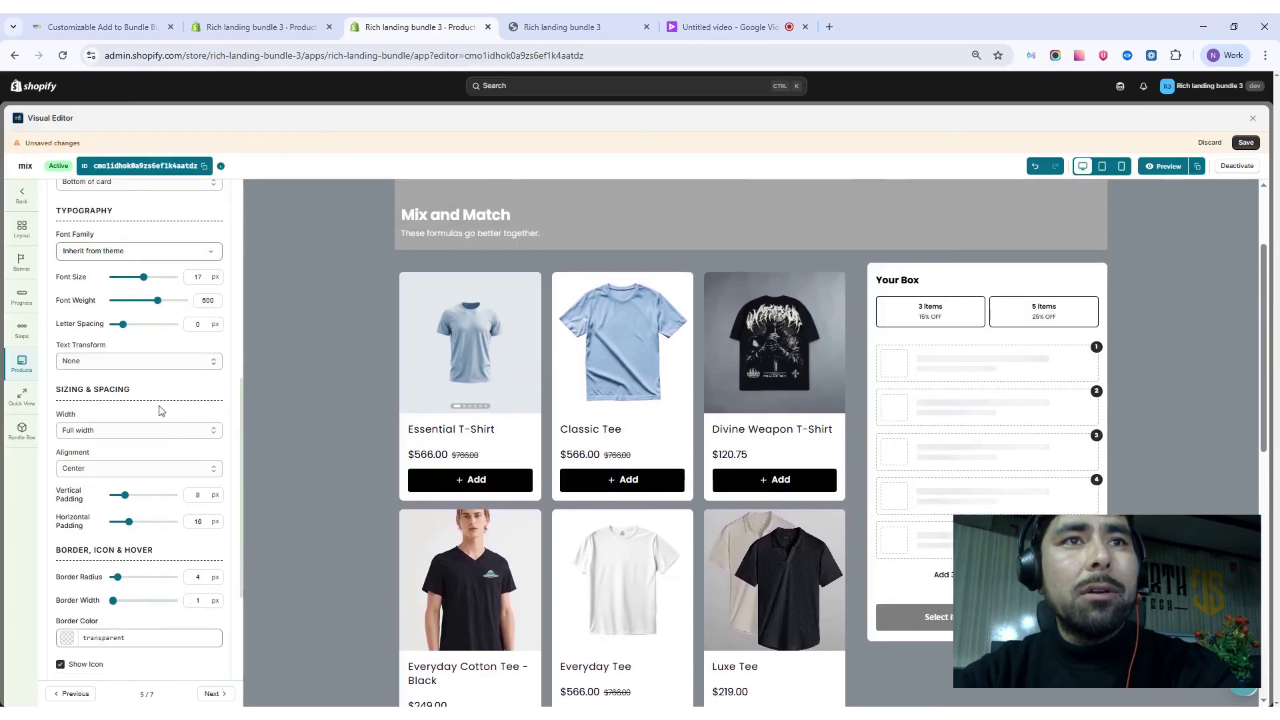
pyautogui.scroll(-1, 161, 393)
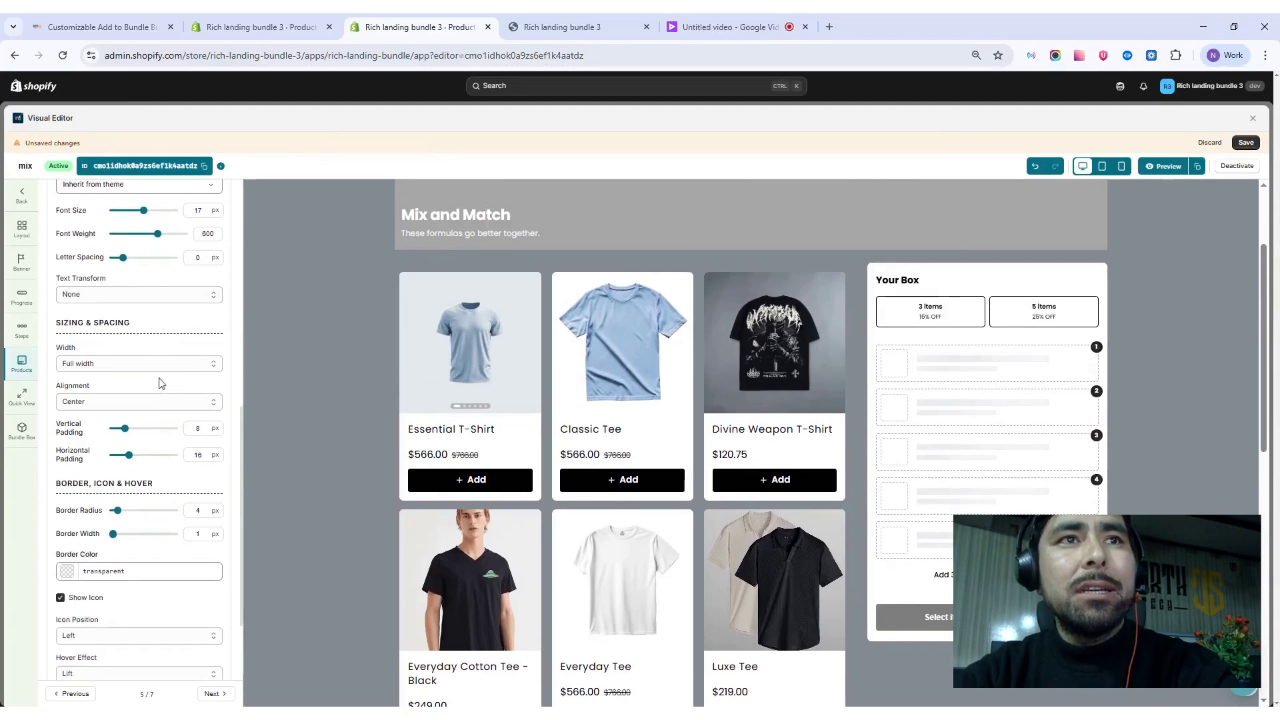
pyautogui.click(200, 294)
pyautogui.click(178, 321)
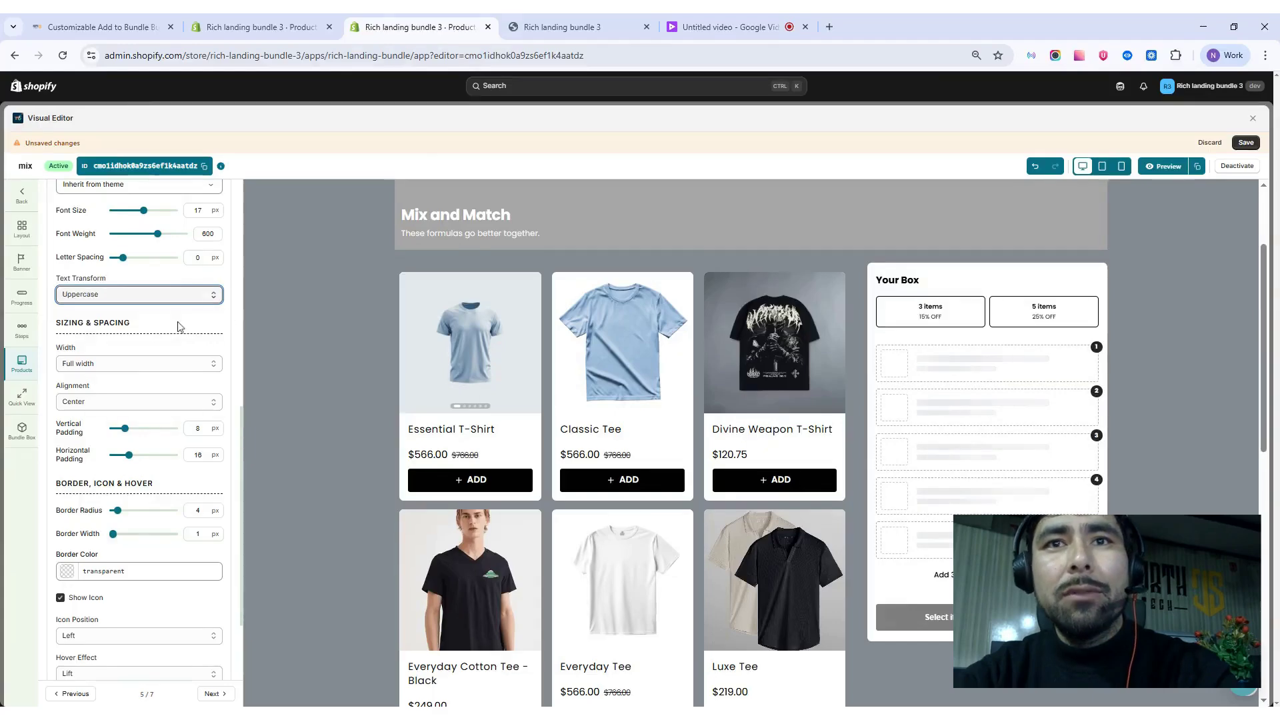
pyautogui.click(181, 301)
pyautogui.click(162, 307)
pyautogui.click(241, 308)
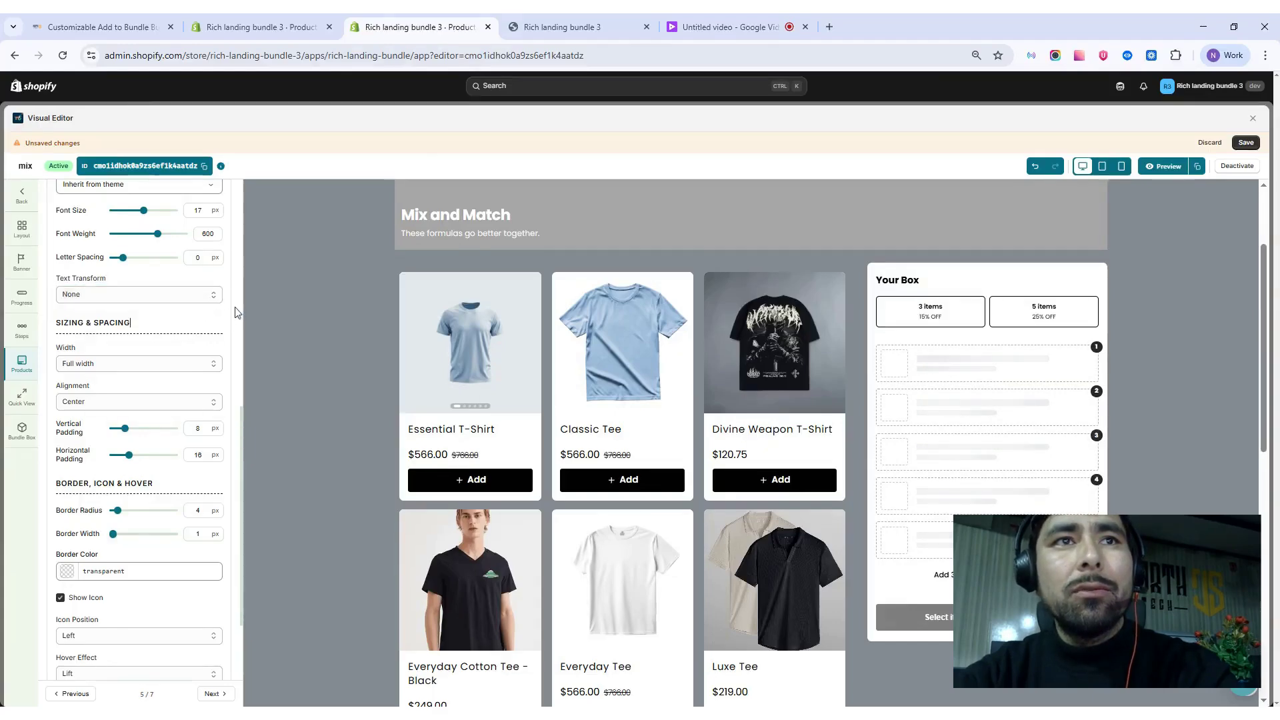
# Set the Add to Bundle button's width to Fit content
pyautogui.scroll(-1, 187, 336)
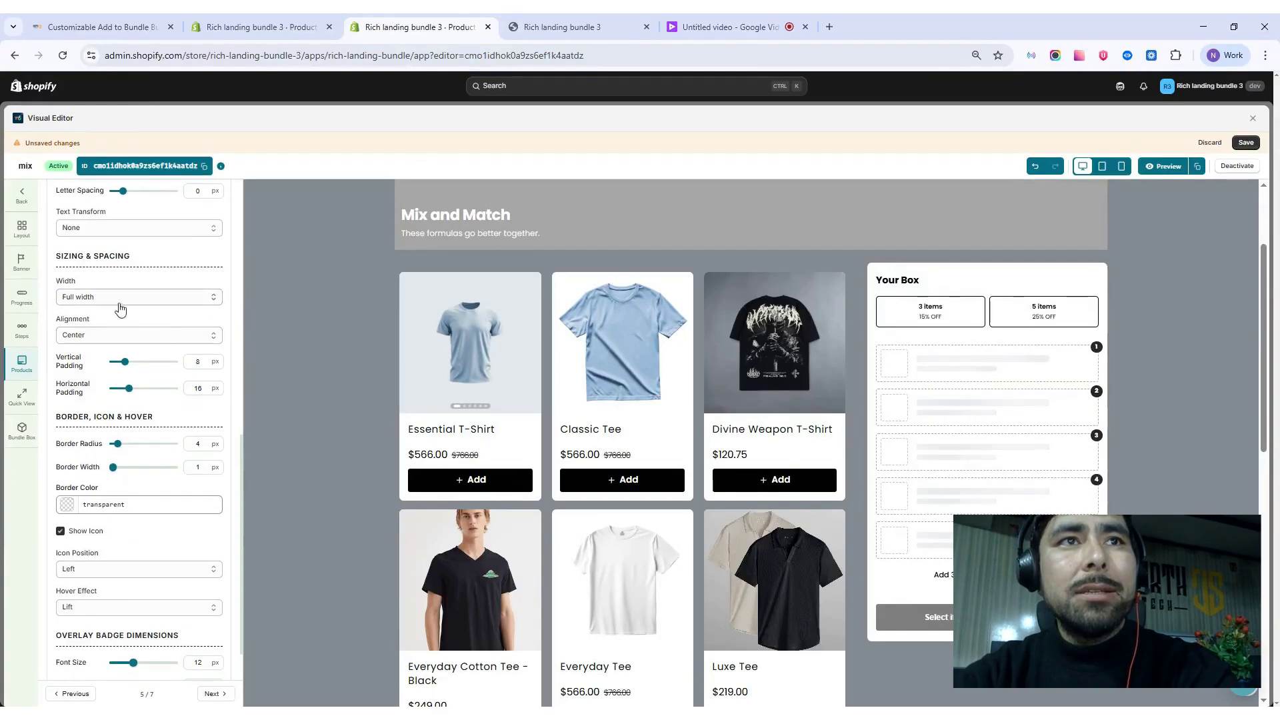
pyautogui.click(211, 302)
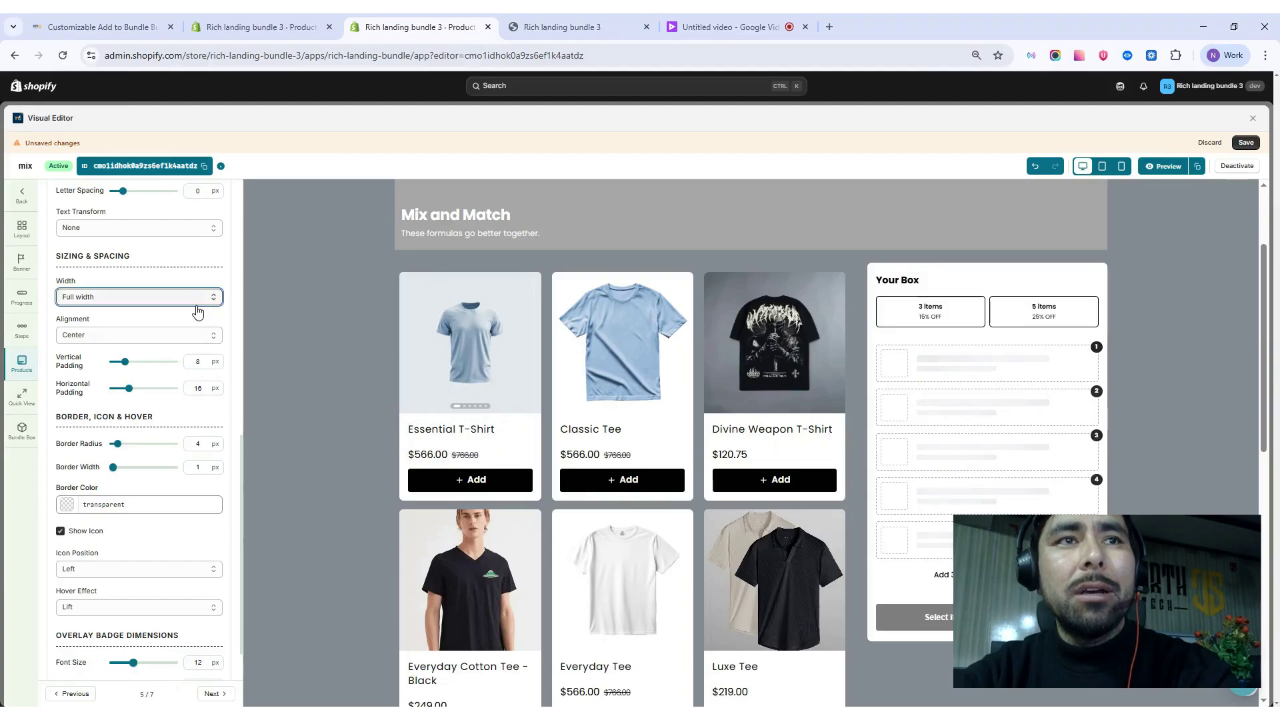
pyautogui.press('Down')
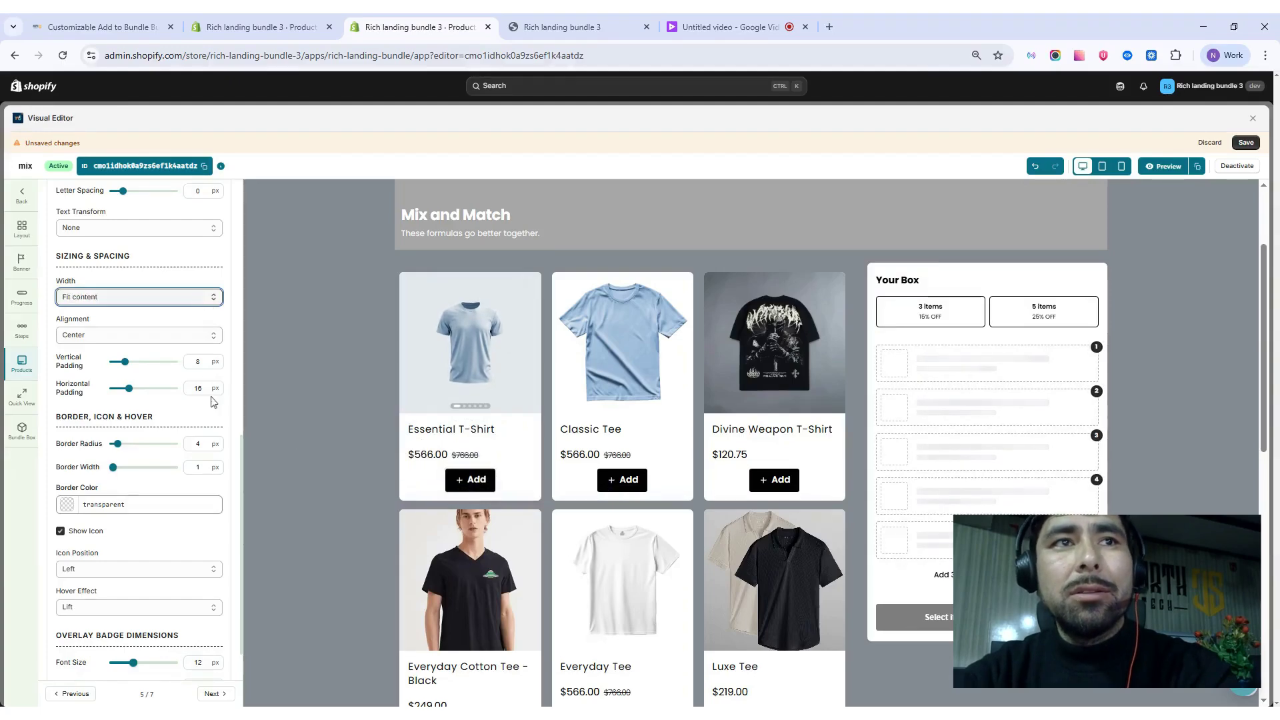
# Try other alignments for the button, including Right, and return it to Center
pyautogui.click(211, 343)
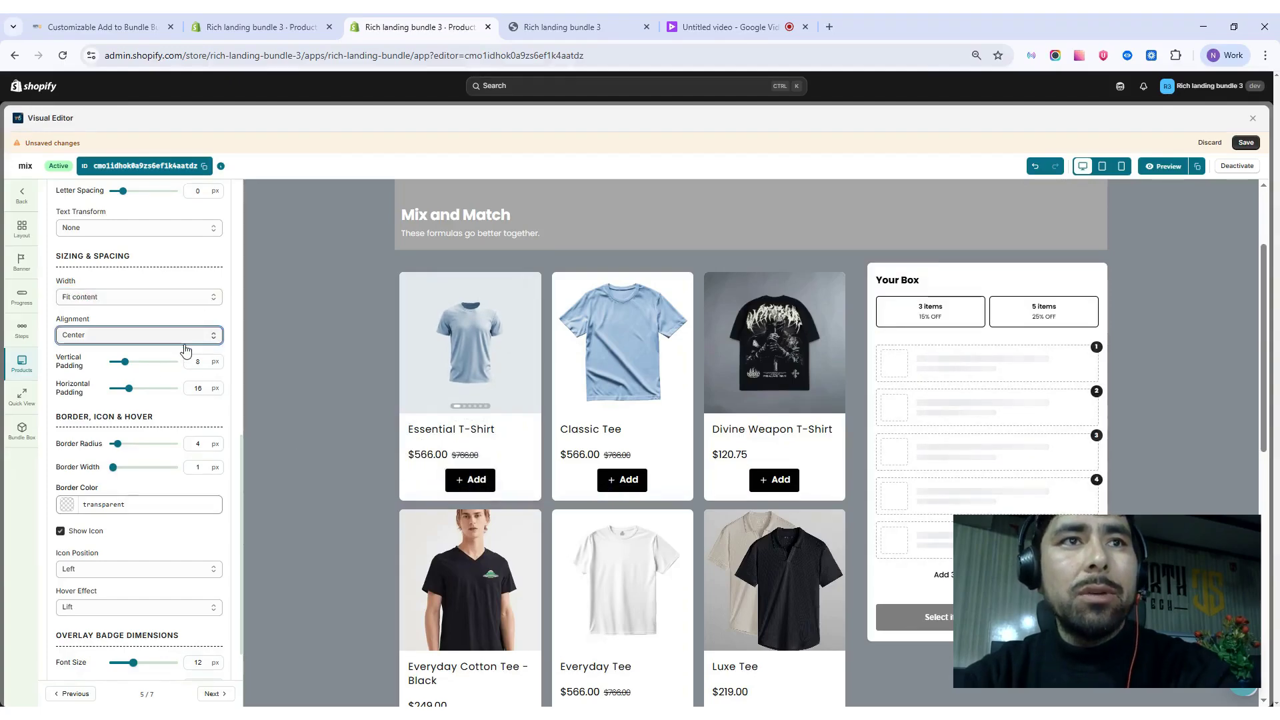
pyautogui.press('Up')
pyautogui.press('Down')
pyautogui.press('Down')
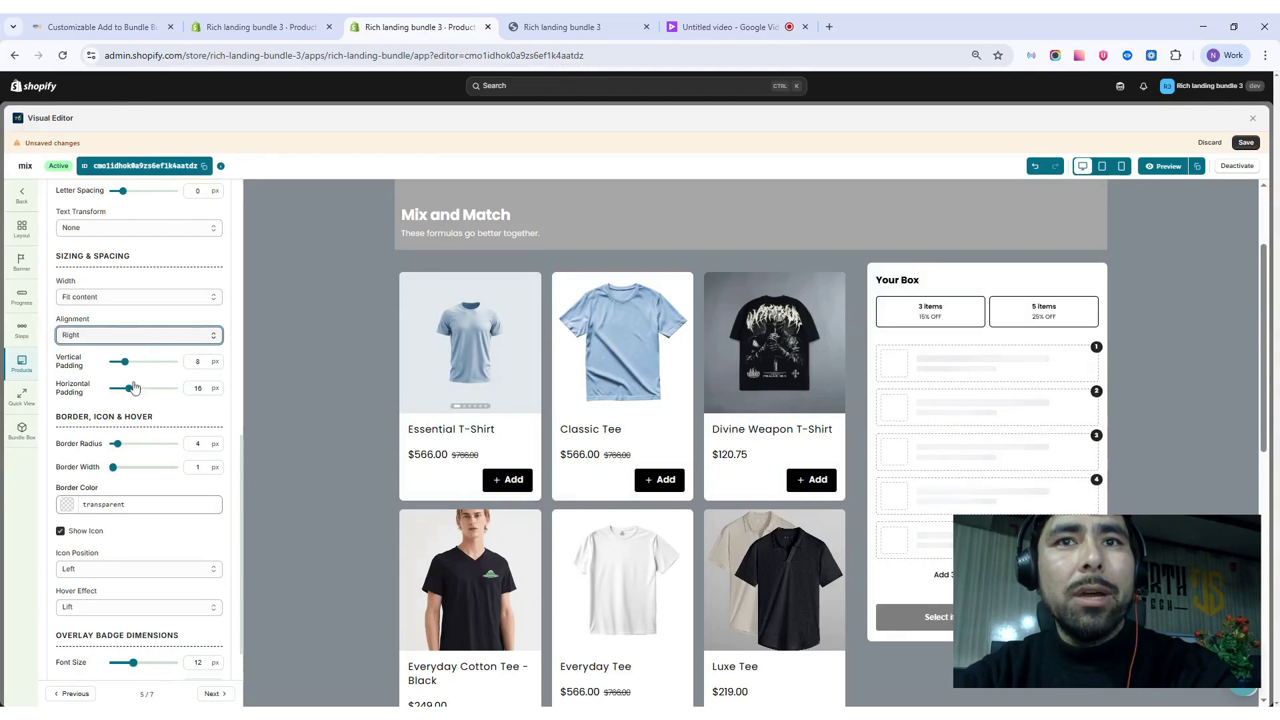
pyautogui.press('Up')
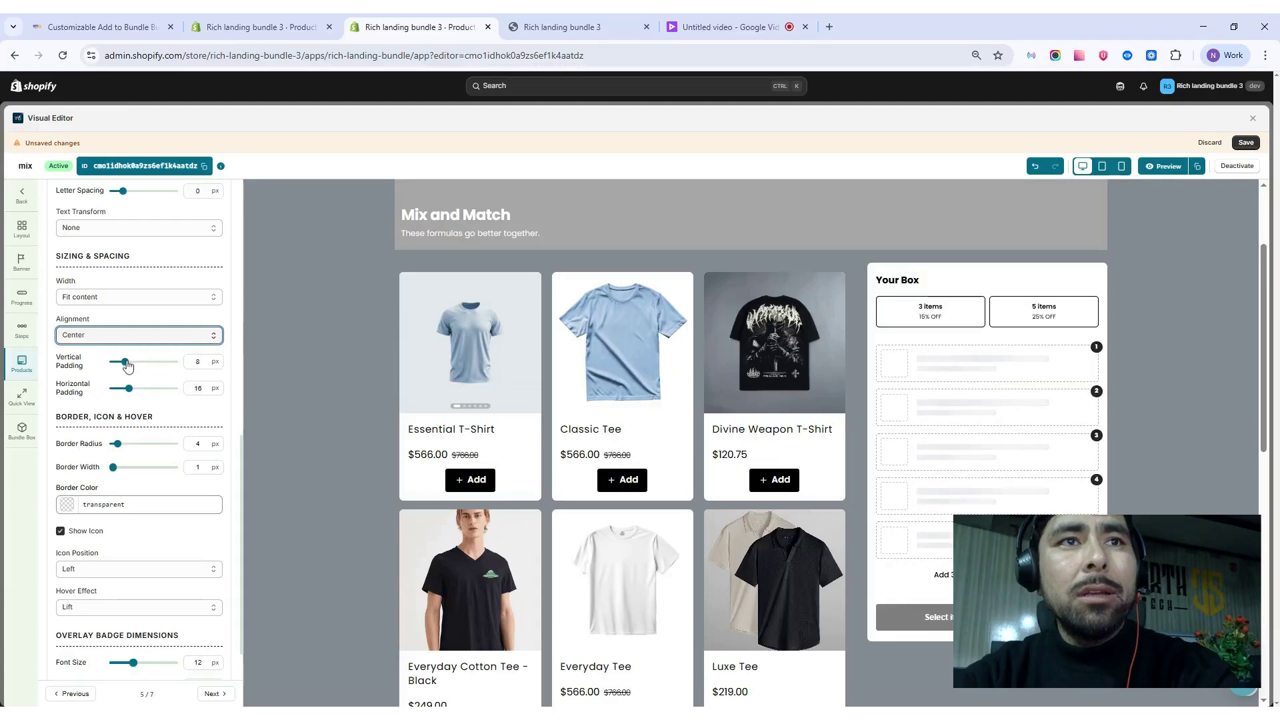
# Set the button's vertical padding to 12 px and its horizontal padding to 17 px
pyautogui.moveTo(125, 363); pyautogui.dragTo(131, 396)
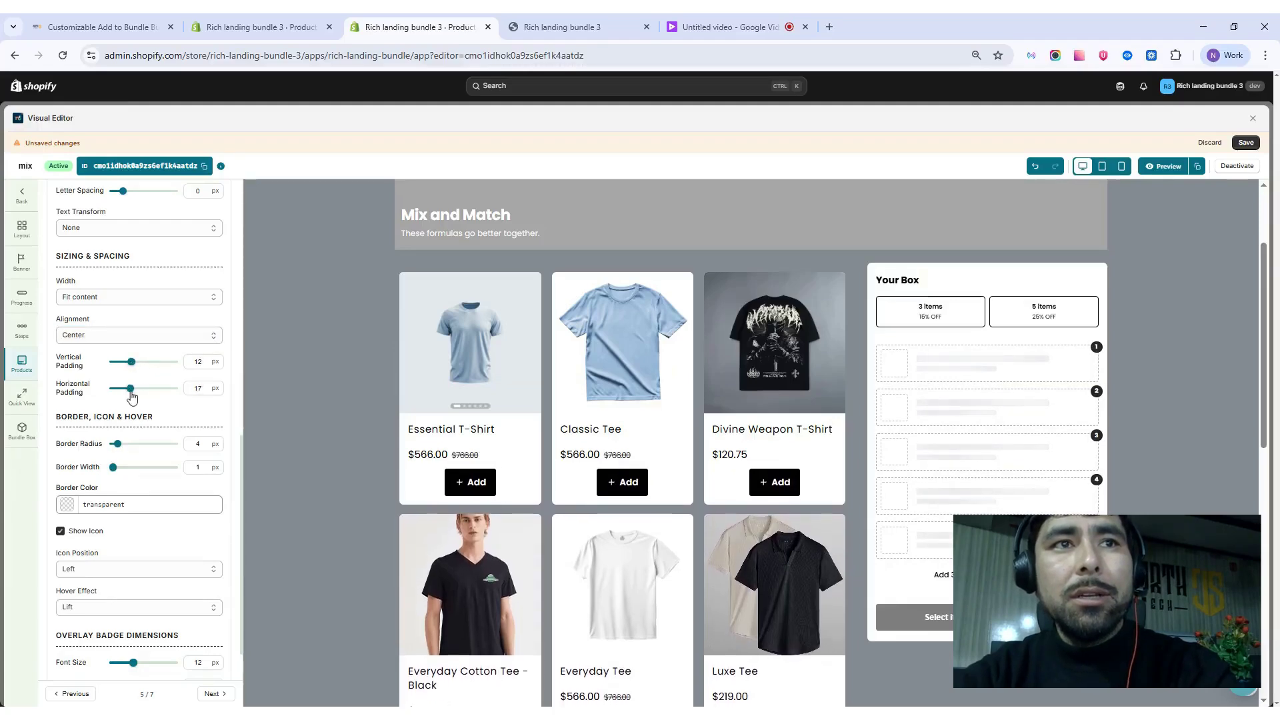
# Set the Add to Bundle button's border radius to 11 px
pyautogui.scroll(-1, 217, 377)
pyautogui.scroll(-2, 217, 378)
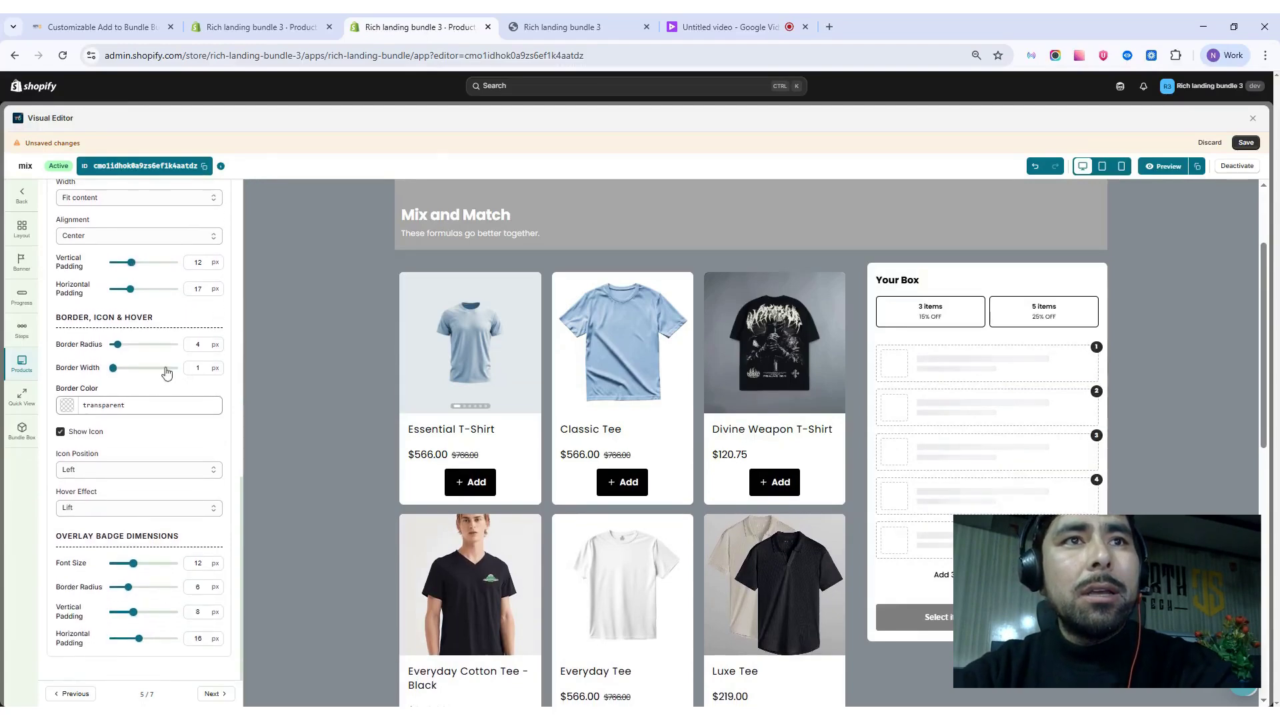
pyautogui.scroll(6, 153, 361)
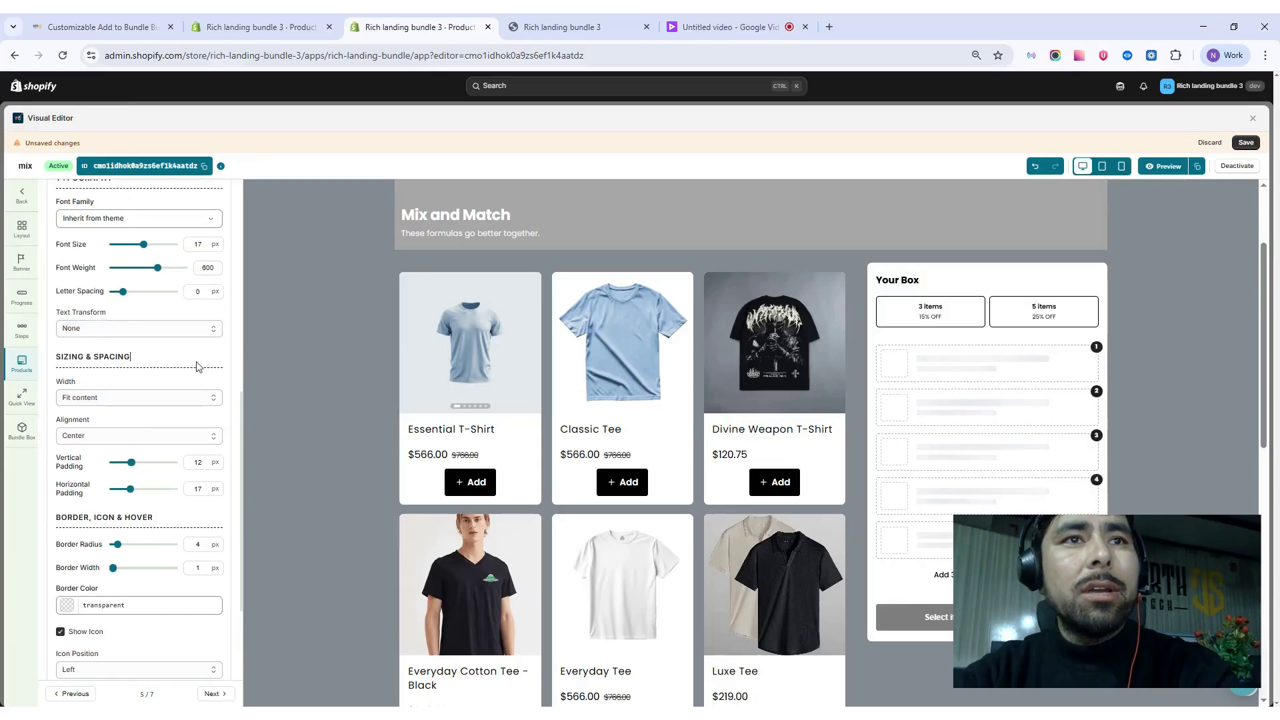
pyautogui.scroll(-6, 173, 361)
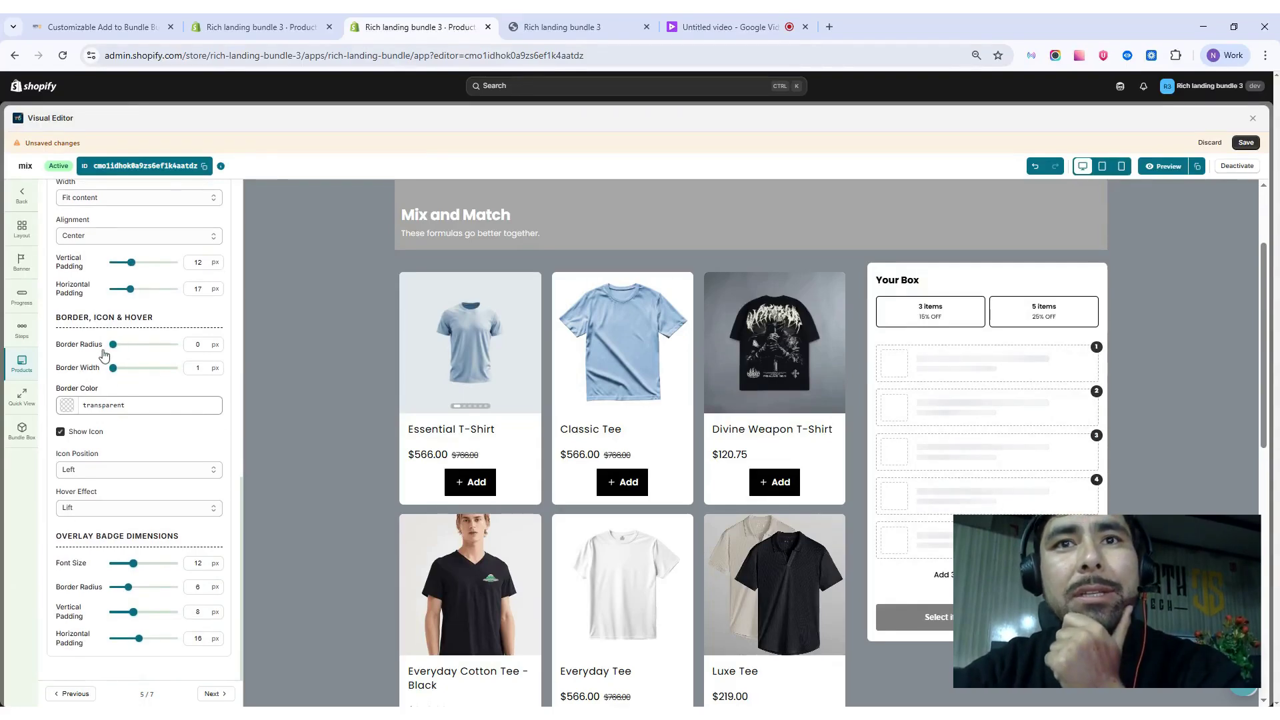
pyautogui.moveTo(118, 346)
pyautogui.mouseDown()
pyautogui.moveTo(154, 347)
pyautogui.moveTo(111, 354)
pyautogui.moveTo(128, 358)
pyautogui.mouseUp()
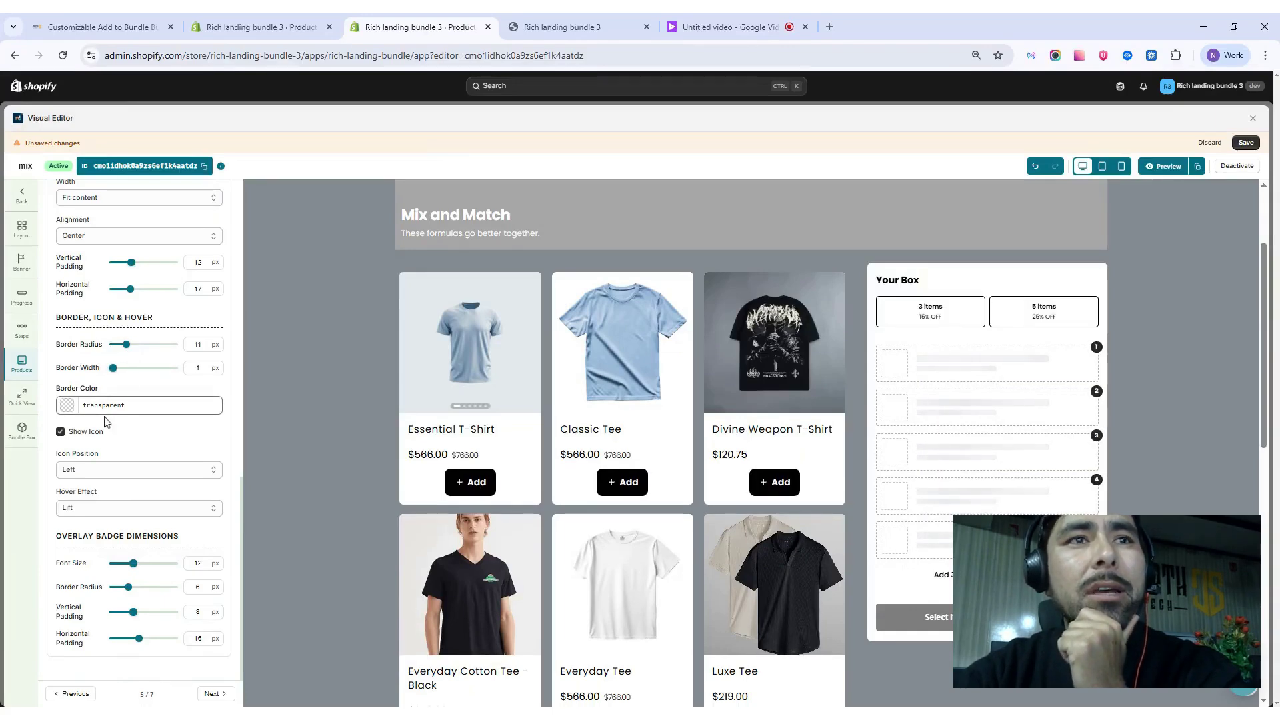
# Try red rgb(229, 52, 52) as the button's border color and clear it back to transparent
pyautogui.click(66, 405)
pyautogui.click(171, 436)
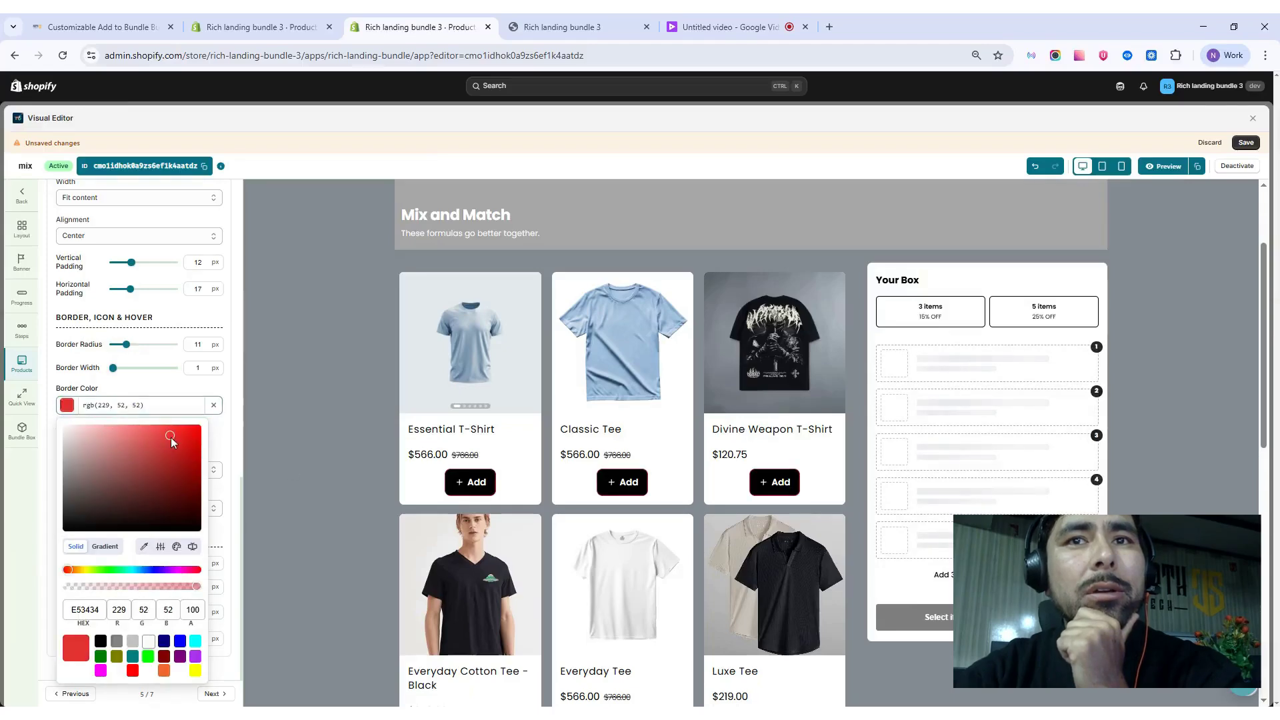
pyautogui.click(214, 405)
pyautogui.click(232, 396)
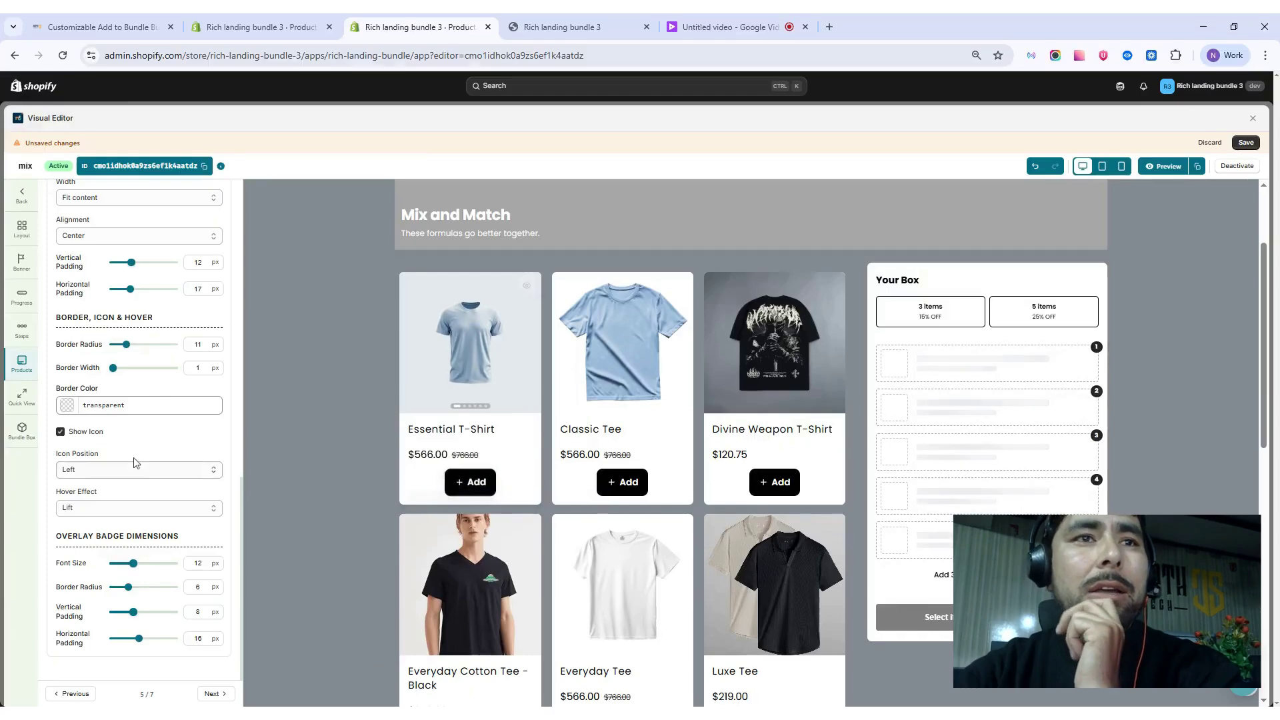
# Try hiding the button's icon and placing it on the Right, restoring the visible icon and Left position
pyautogui.click(61, 434)
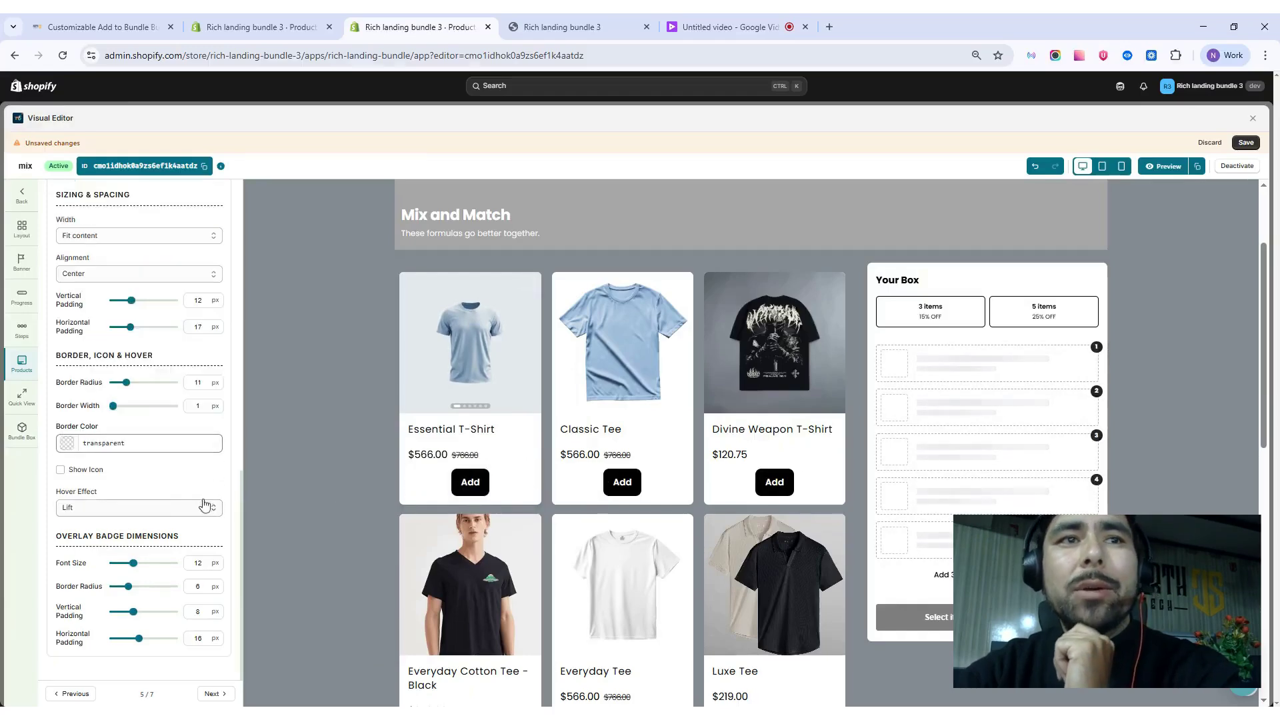
pyautogui.click(61, 470)
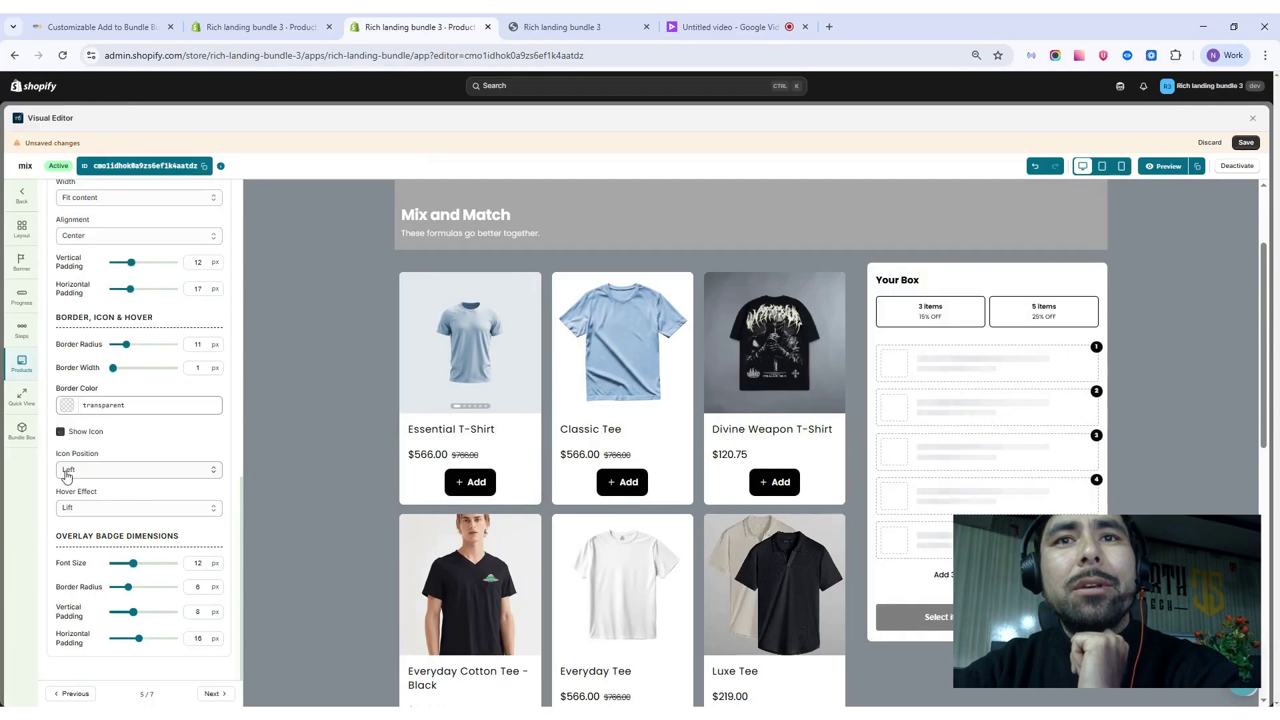
pyautogui.click(190, 475)
pyautogui.click(137, 502)
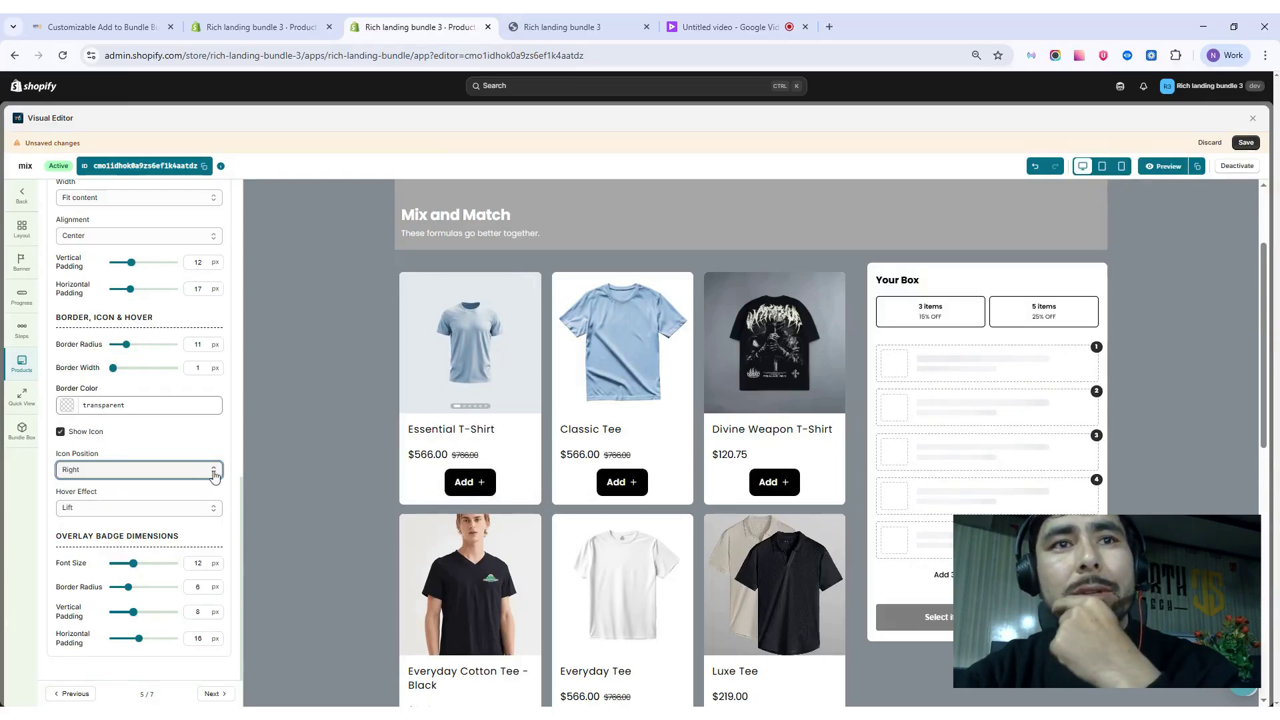
pyautogui.hotkey('ctrl', 'z')
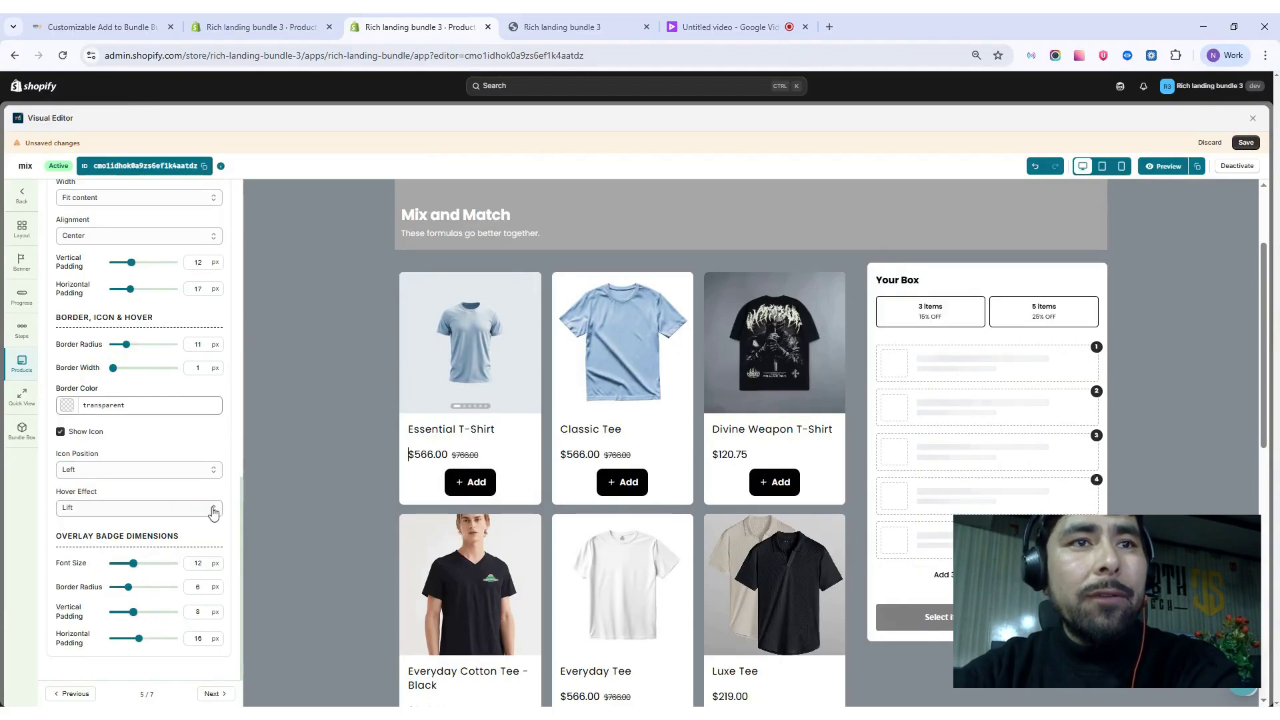
# Try the Glow and Scale hover effects for the button and return it to Lift
pyautogui.click(180, 513)
pyautogui.click(132, 544)
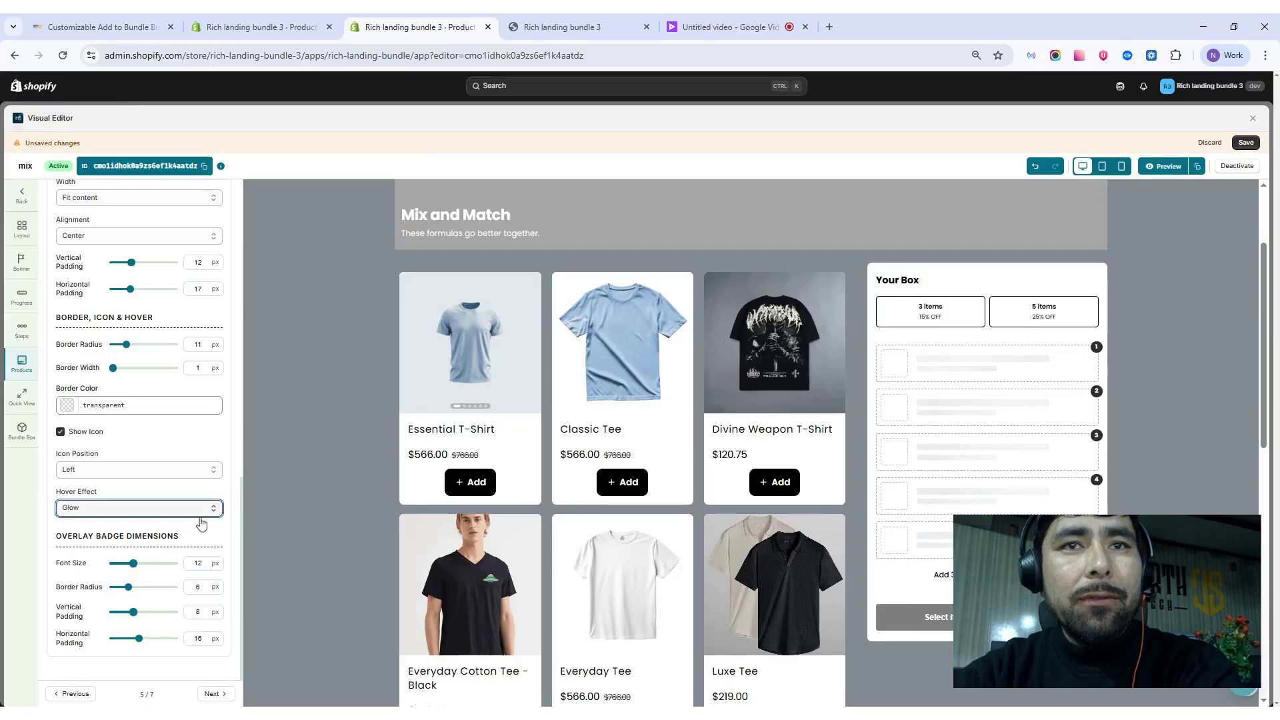
pyautogui.press('Down')
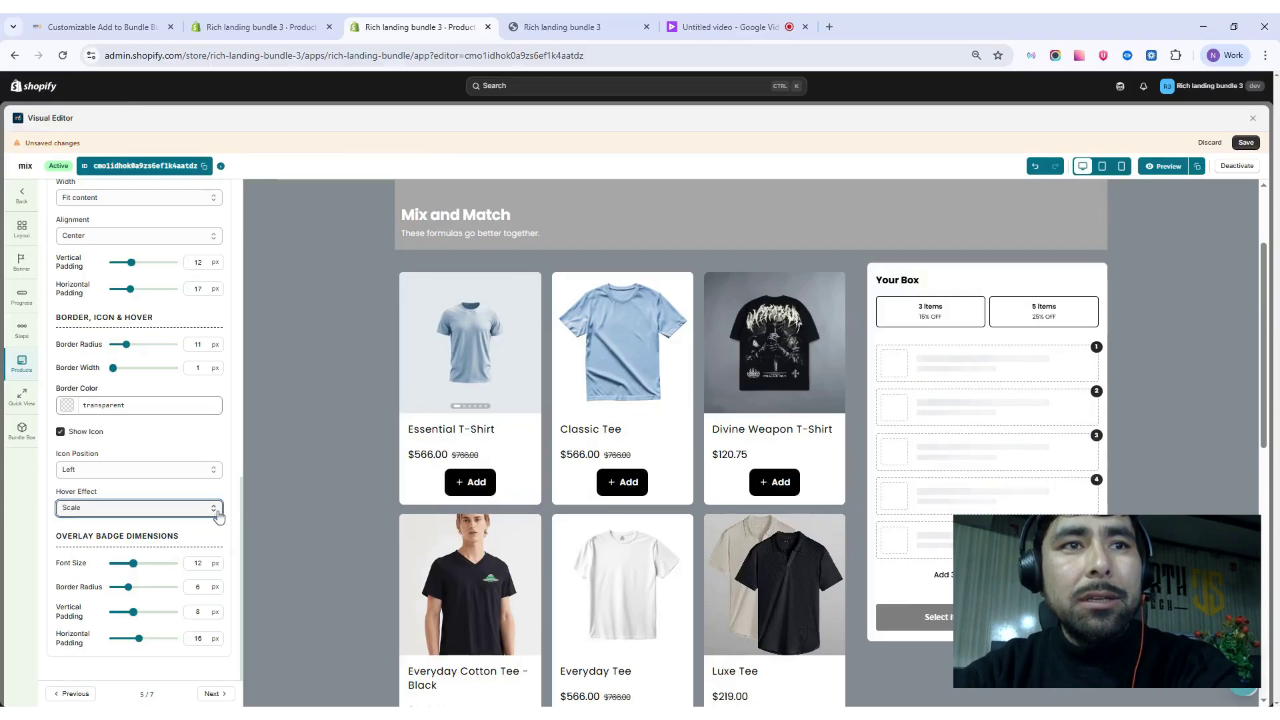
pyautogui.press('Up')
pyautogui.press('Up')
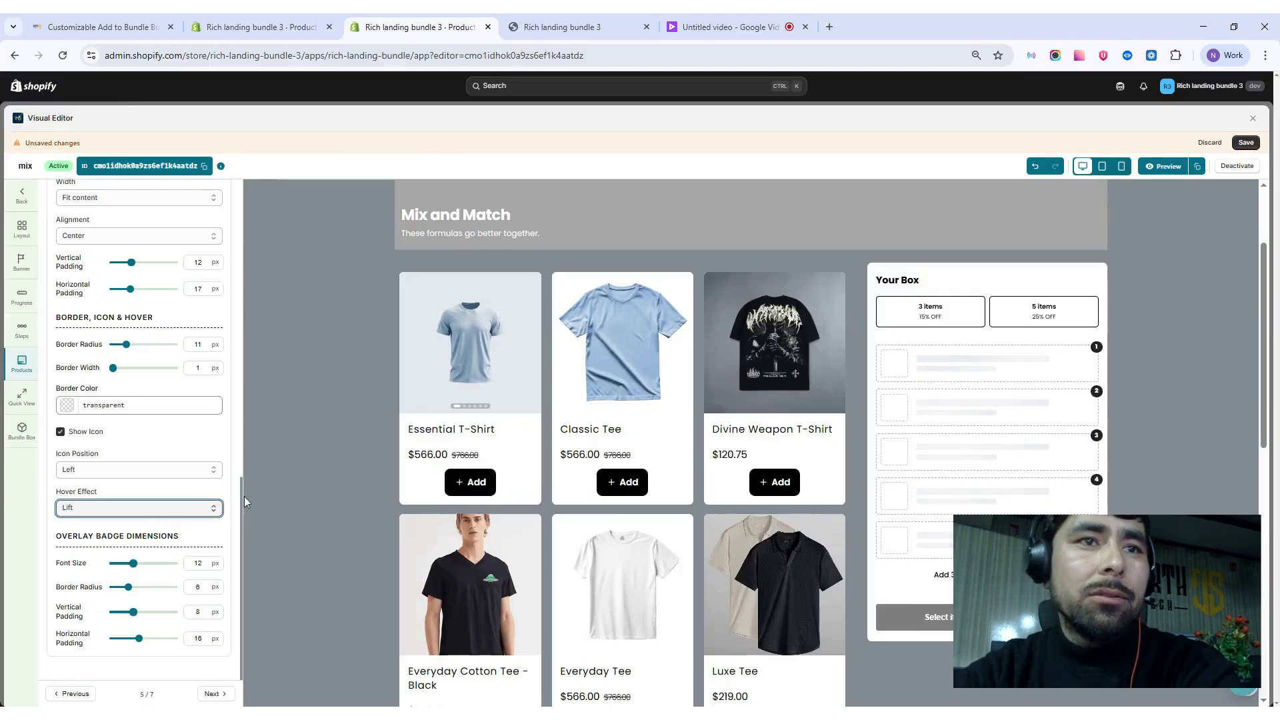
# Switch both the Add to Bundle button settings and the page preview to Mobile and check the product cards
pyautogui.scroll(5, 138, 472)
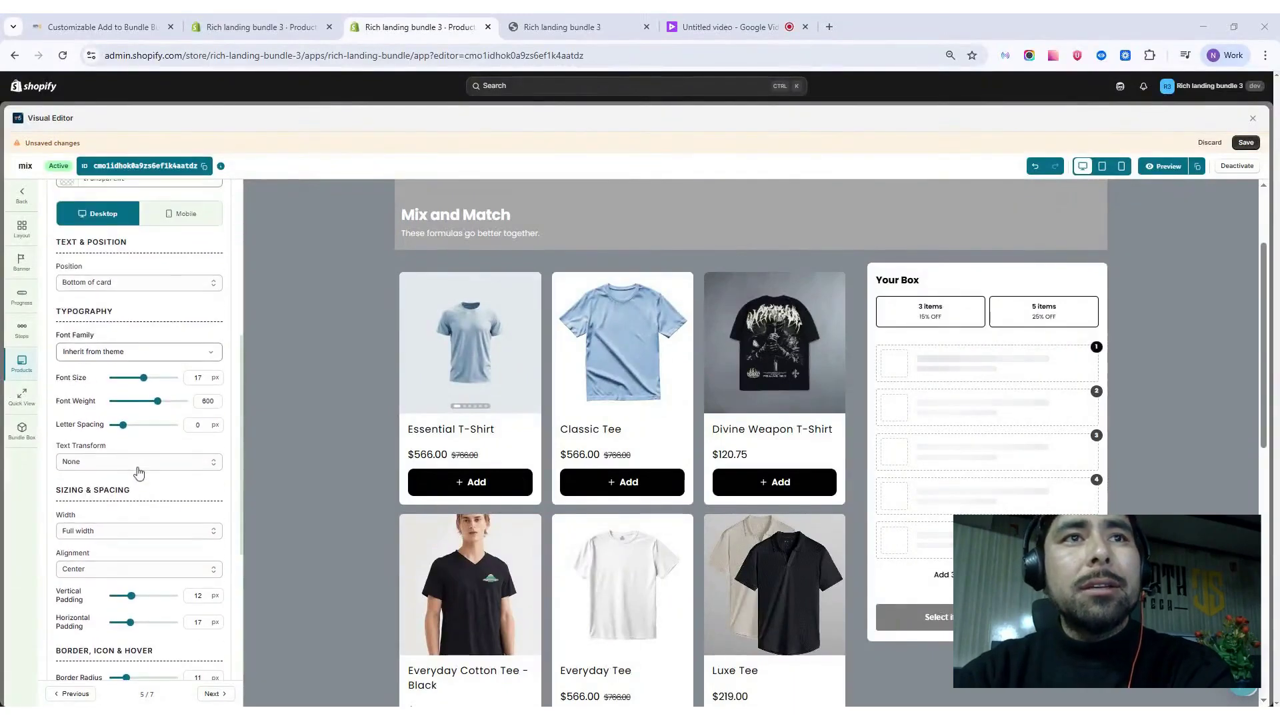
pyautogui.scroll(1, 138, 472)
pyautogui.click(181, 280)
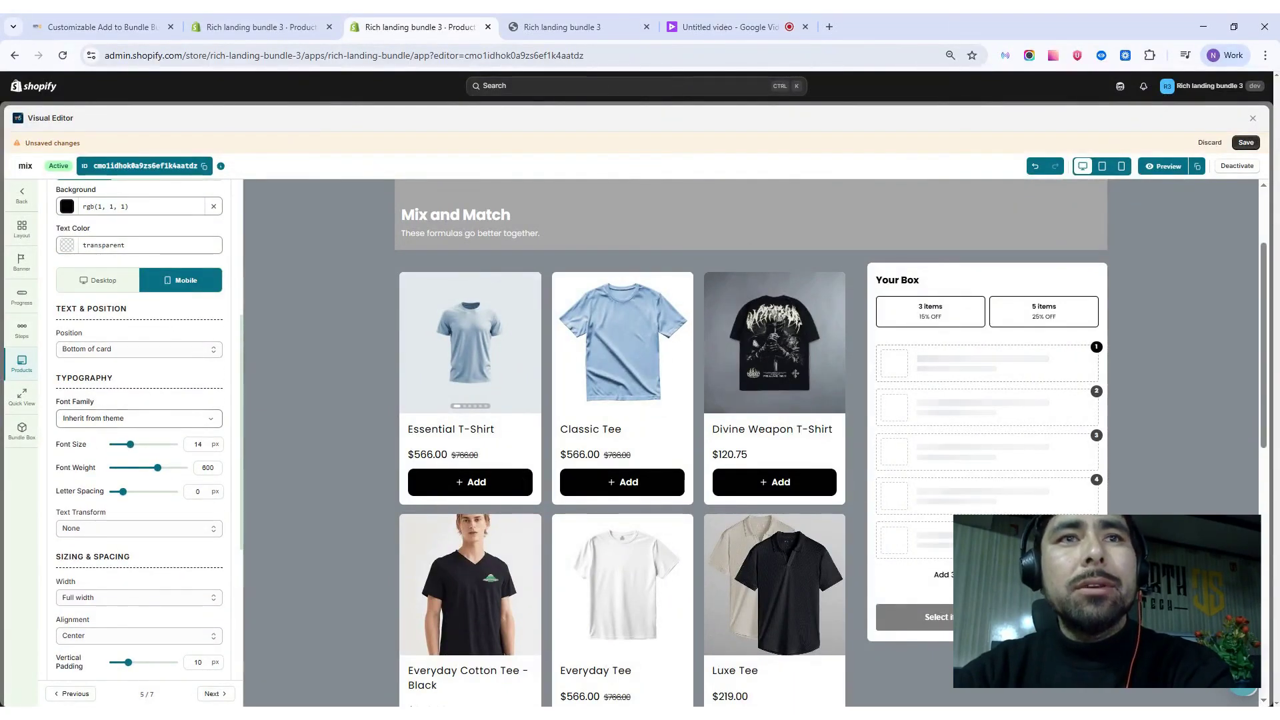
pyautogui.click(1123, 167)
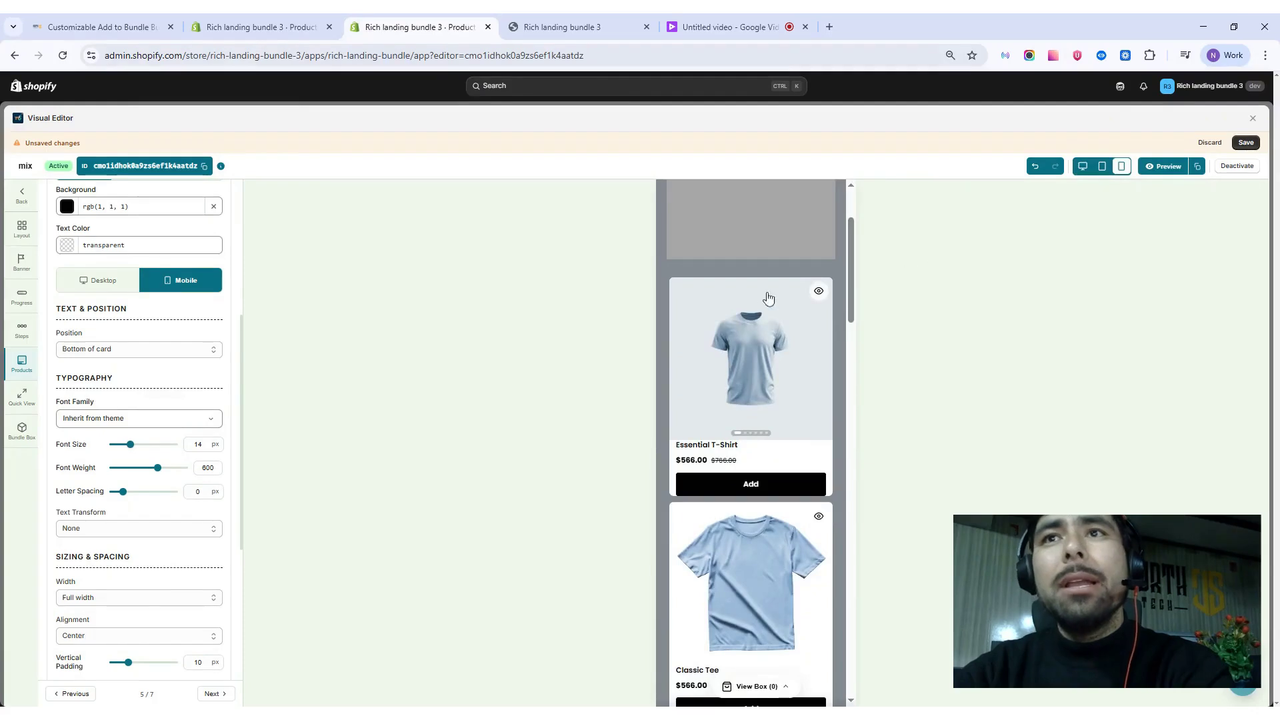
pyautogui.scroll(-4, 774, 314)
pyautogui.scroll(2, 784, 333)
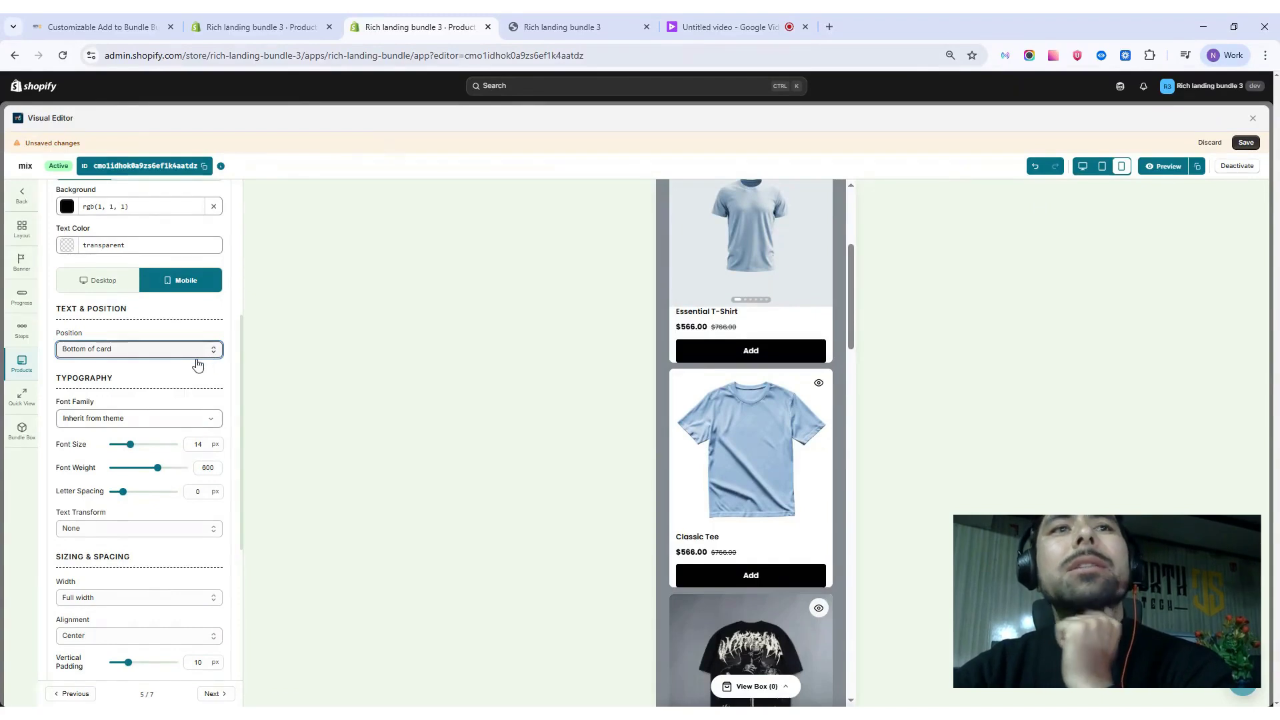
# Try the Hover on image position for the mobile button and set it back to Bottom of card
pyautogui.click(125, 388)
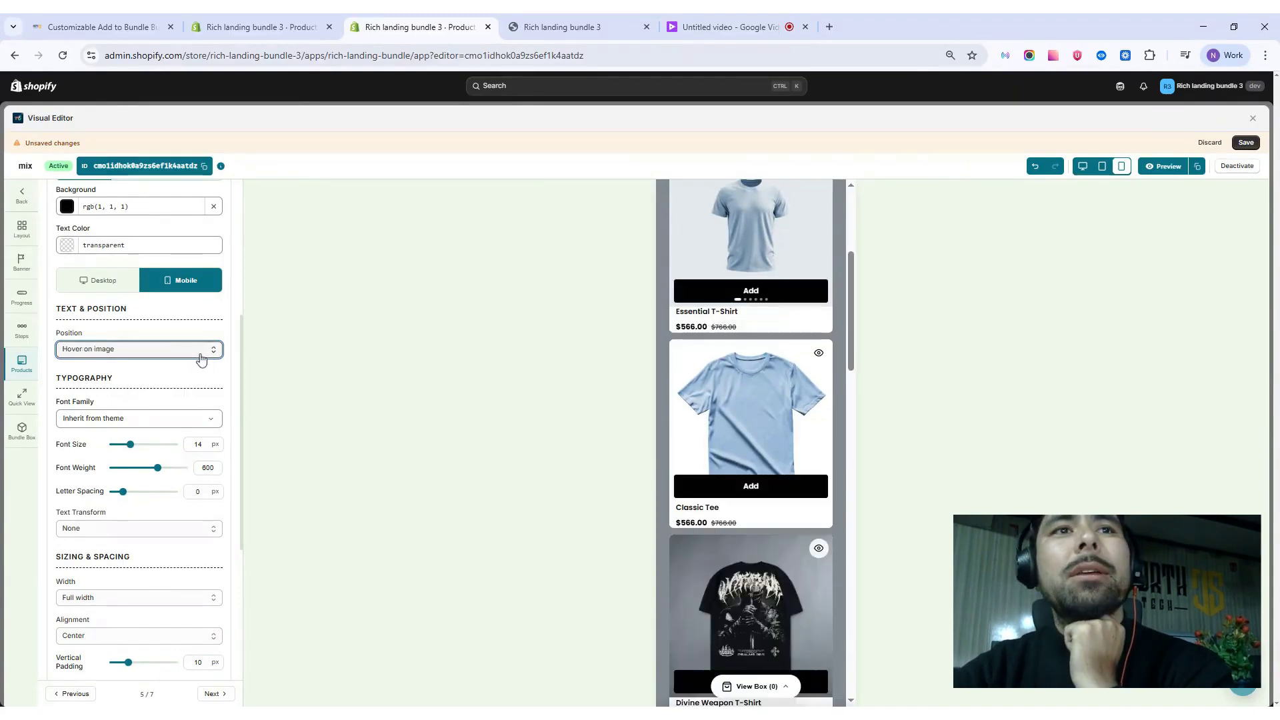
pyautogui.click(166, 365)
pyautogui.scroll(-2, 149, 349)
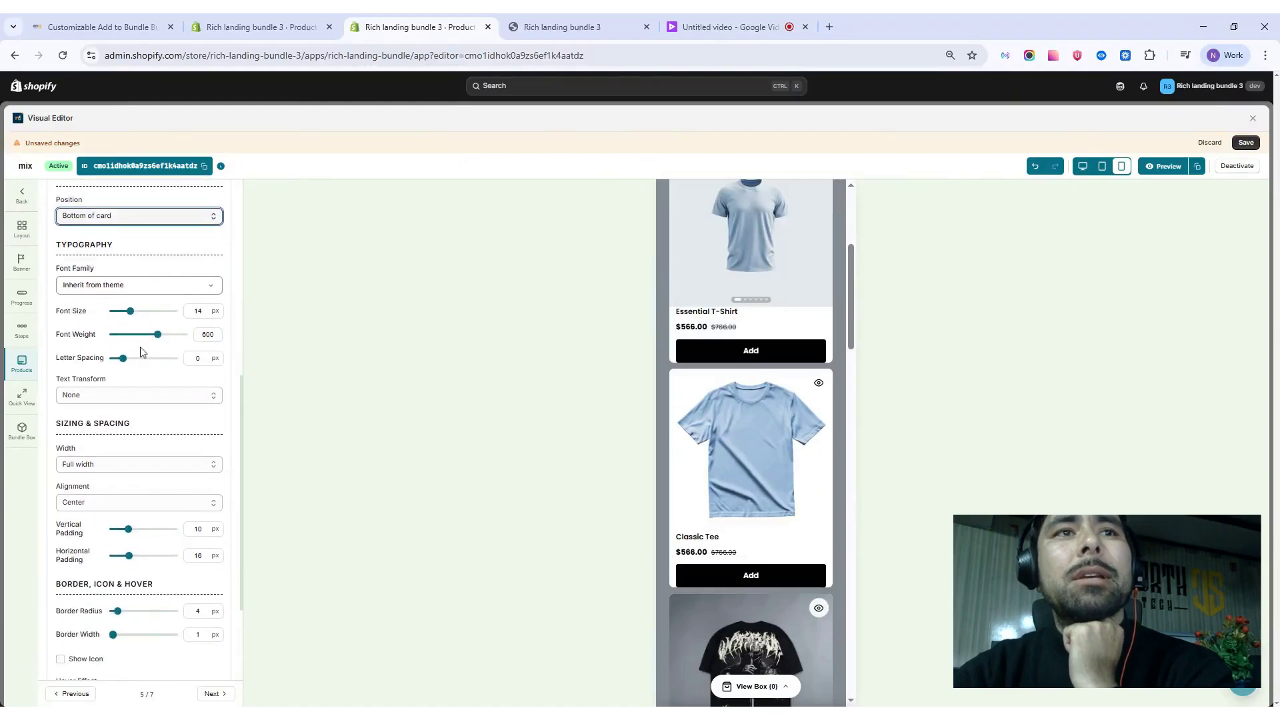
# Set the mobile button's font size to 16 px and its letter spacing to 1.5 px
pyautogui.scroll(1, 143, 354)
pyautogui.moveTo(126, 381); pyautogui.dragTo(164, 434)
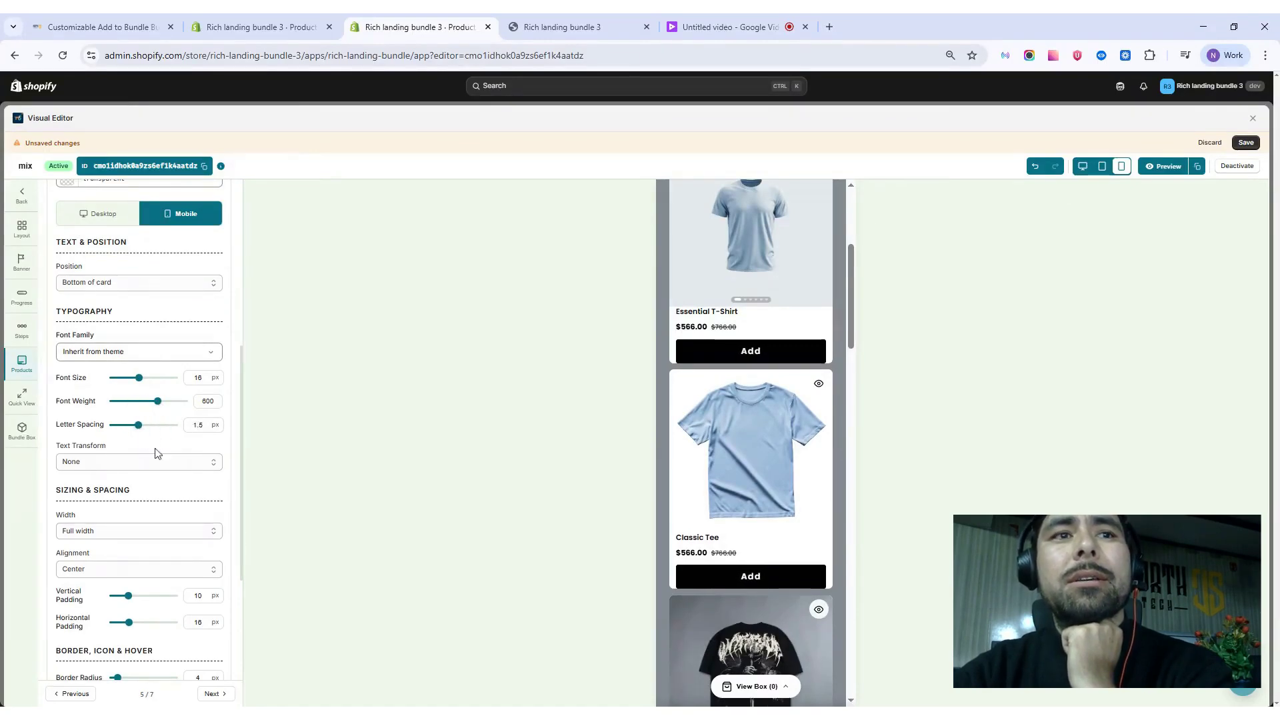
pyautogui.scroll(-3, 157, 452)
# Enable Smart Variant Selection and return the button settings and the page preview to Desktop
pyautogui.scroll(7, 160, 448)
pyautogui.click(104, 480)
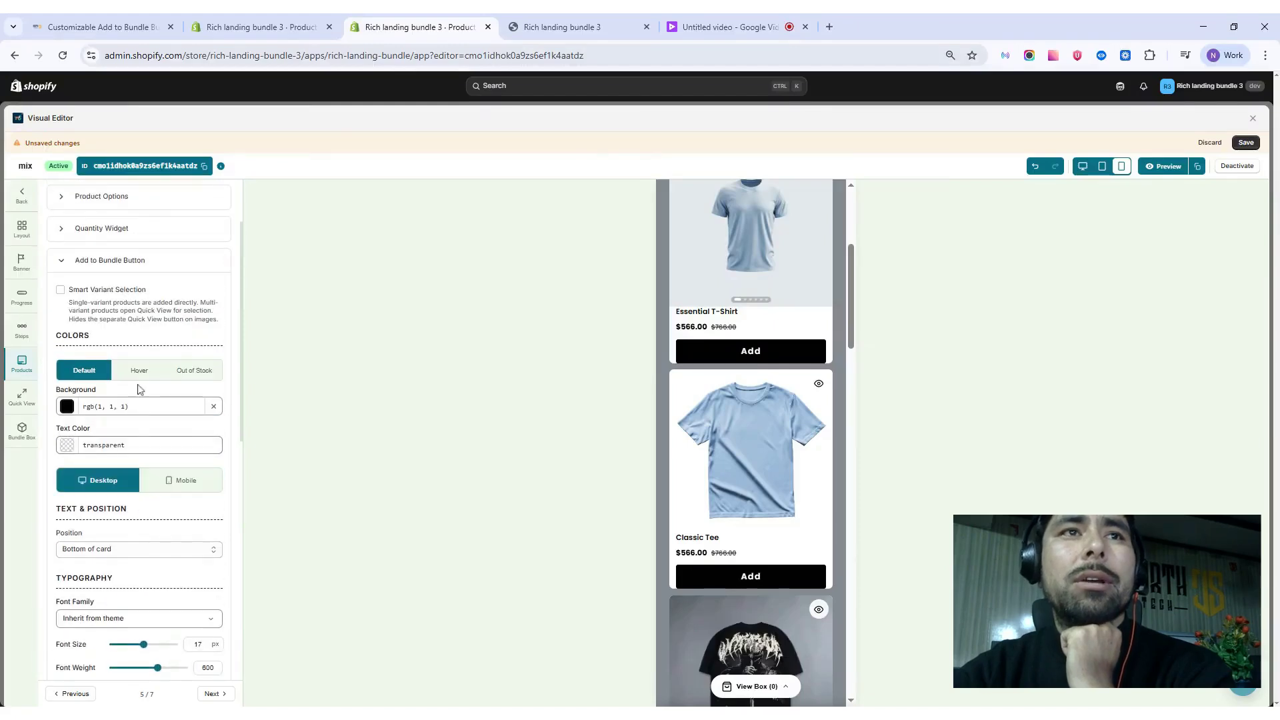
pyautogui.scroll(2, 140, 389)
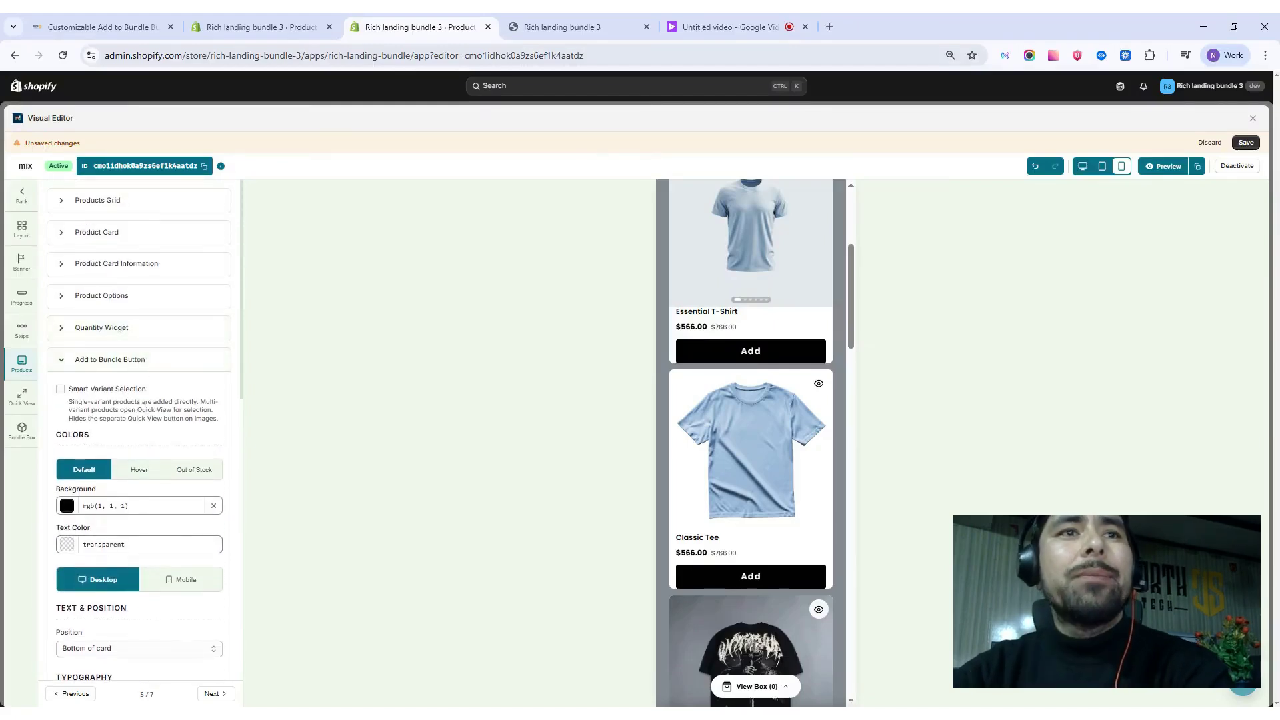
pyautogui.click(61, 391)
pyautogui.click(1084, 168)
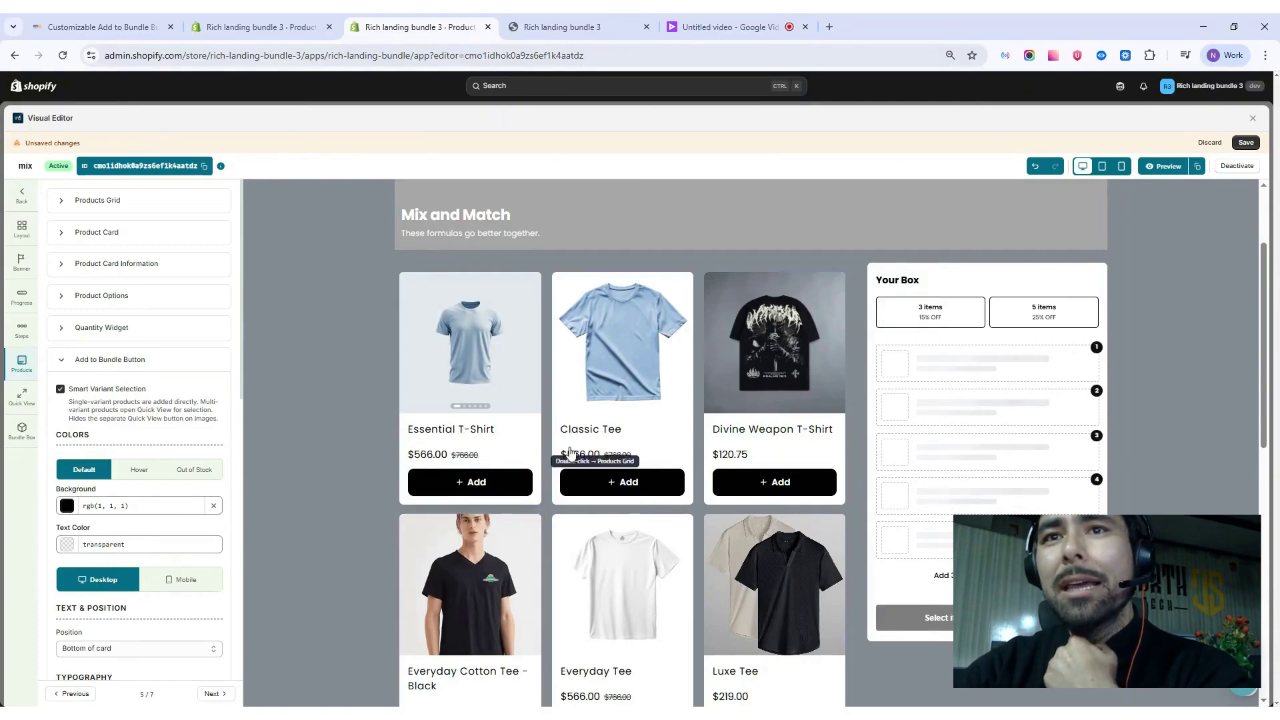
# Test adding the Essential T-Shirt and the Classic Tee, closing the quick view and removing the tee from the box
pyautogui.click(467, 490)
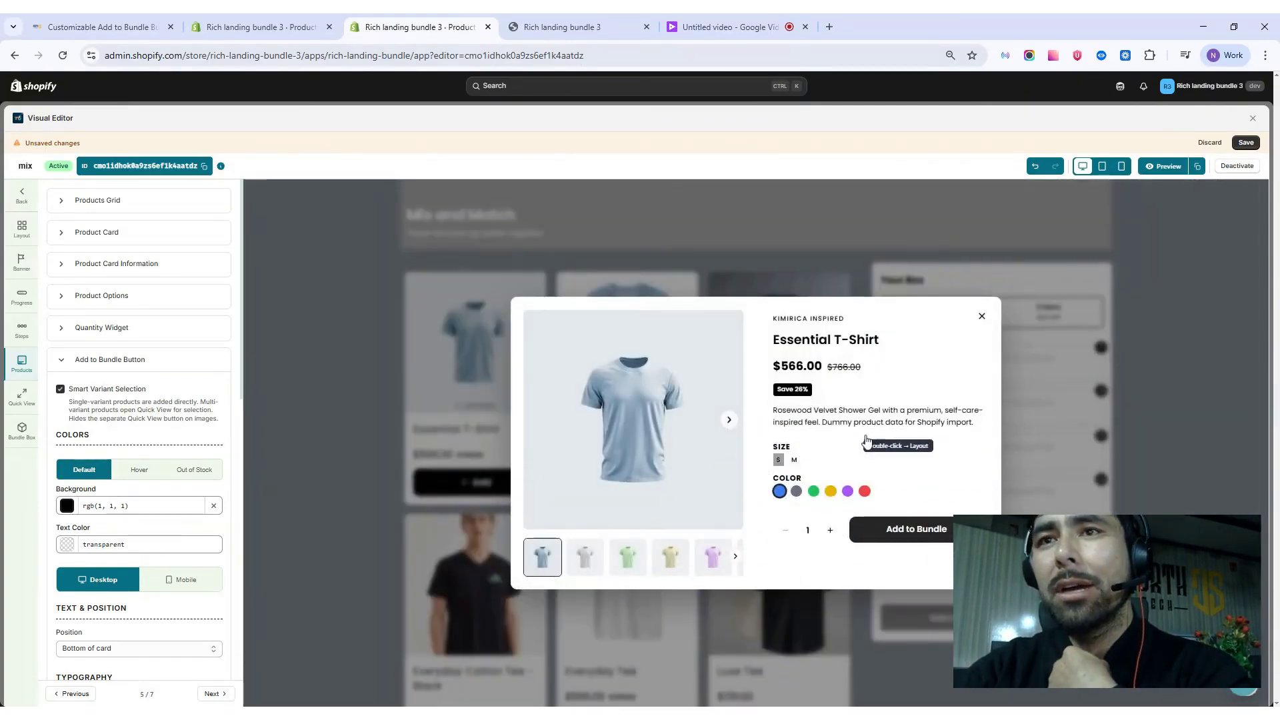
pyautogui.click(360, 354)
pyautogui.click(582, 490)
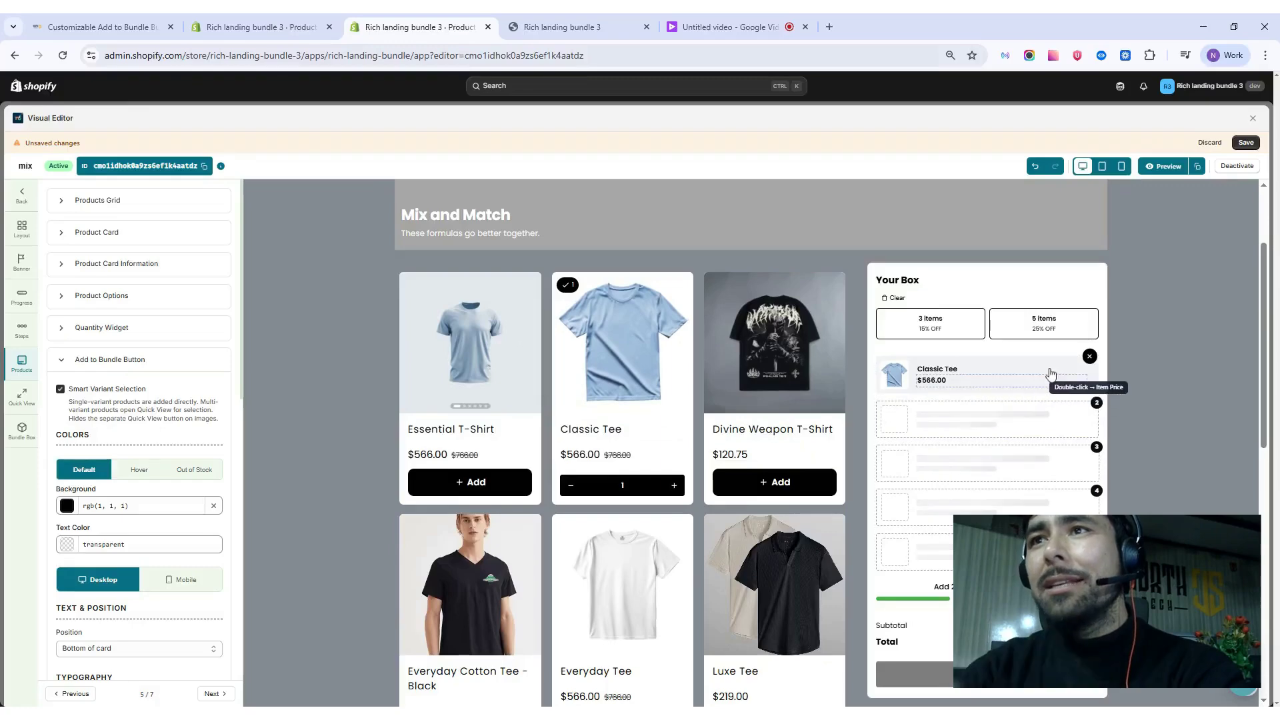
pyautogui.click(1089, 356)
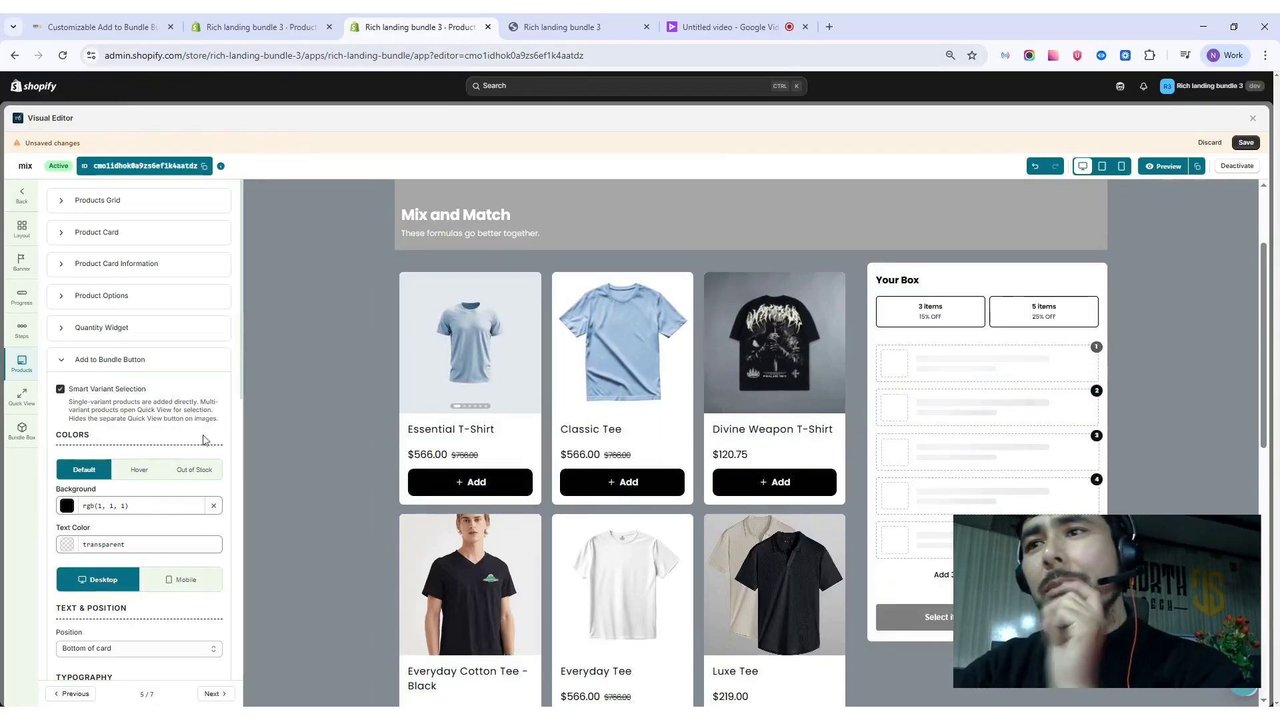
# Open the Essential T-Shirt quick view and bring up the Quick Modal settings from its gallery image
pyautogui.click(457, 479)
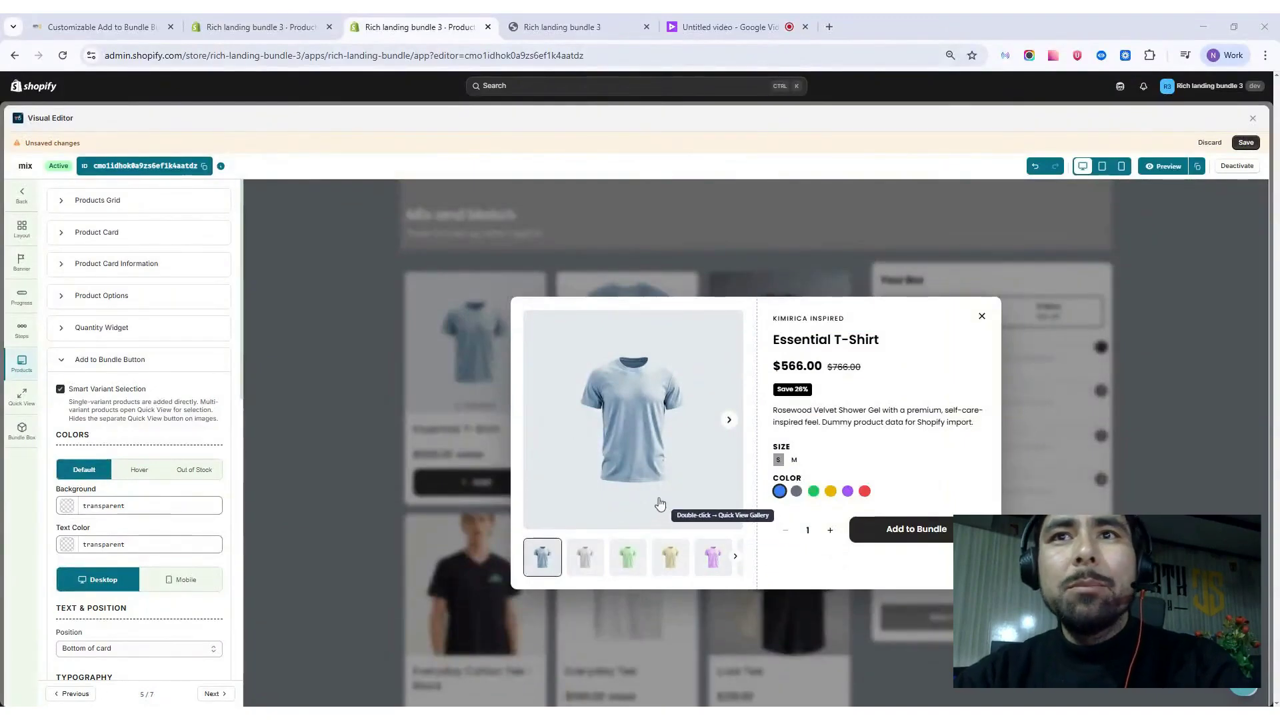
pyautogui.doubleClick(627, 387)
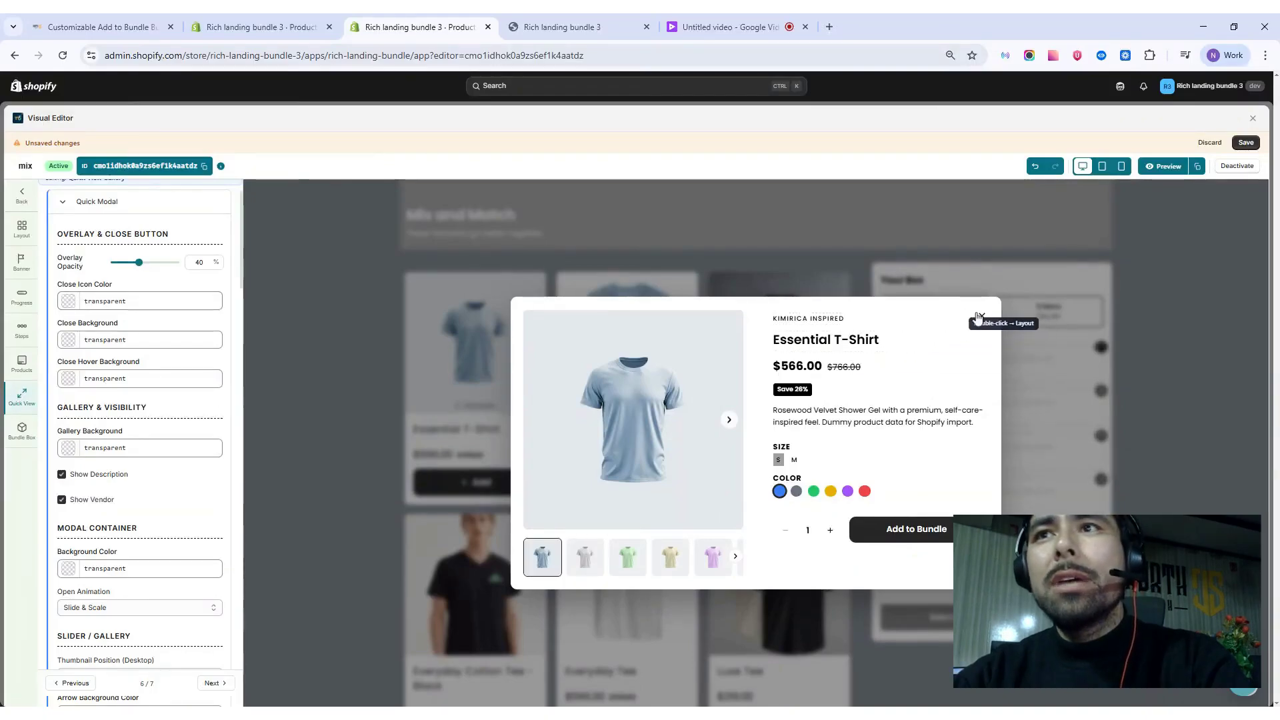
# Try red rgb(216, 46, 46) as the quick view's close icon color and clear it back to transparent
pyautogui.click(72, 304)
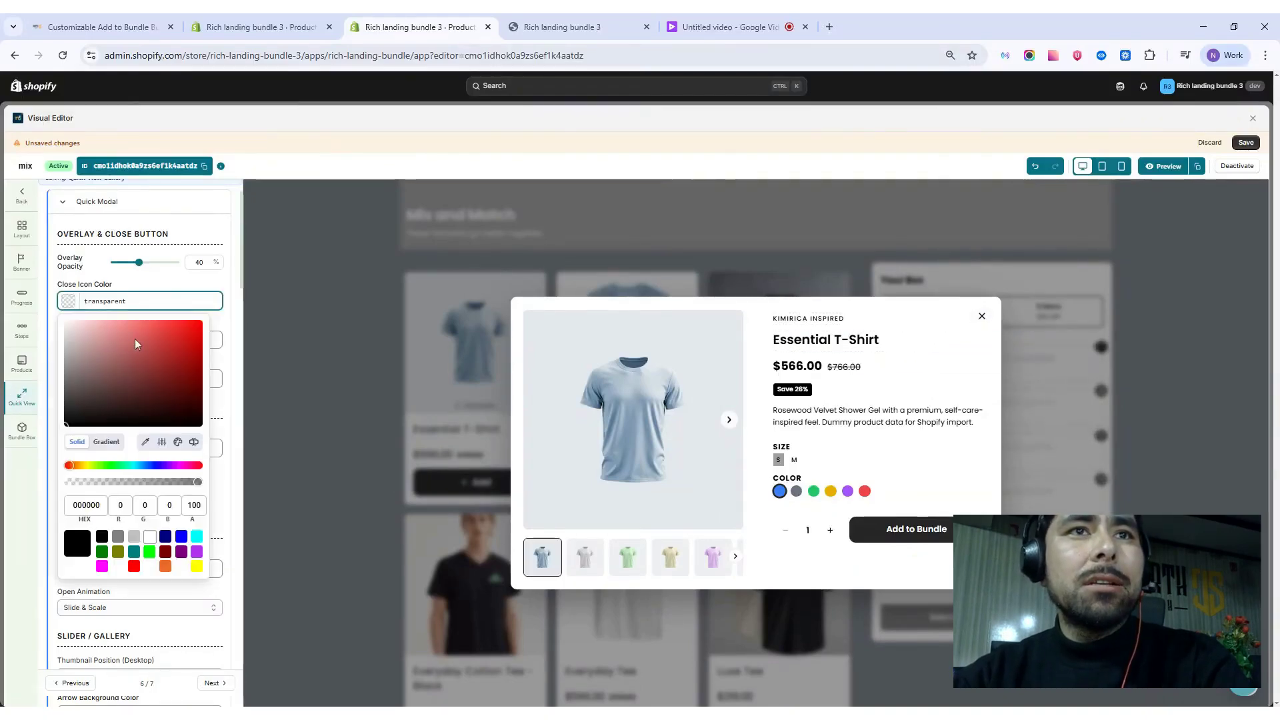
pyautogui.click(174, 338)
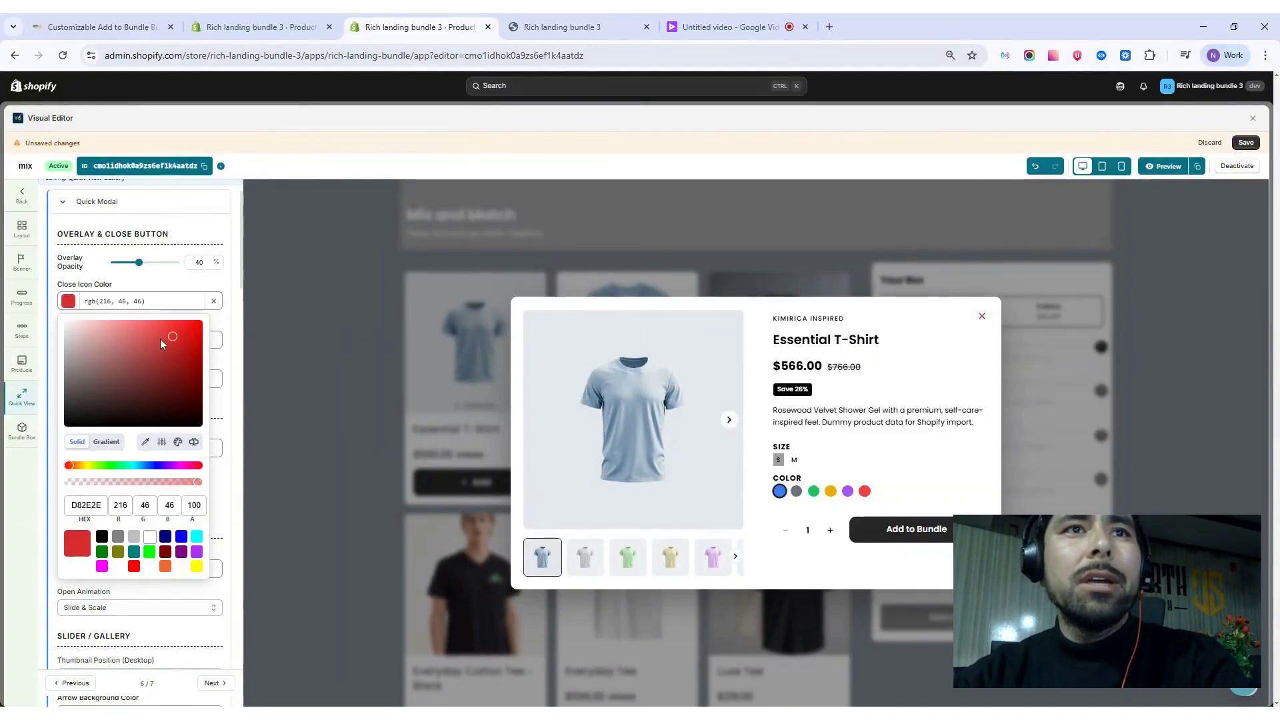
pyautogui.click(213, 301)
pyautogui.click(227, 325)
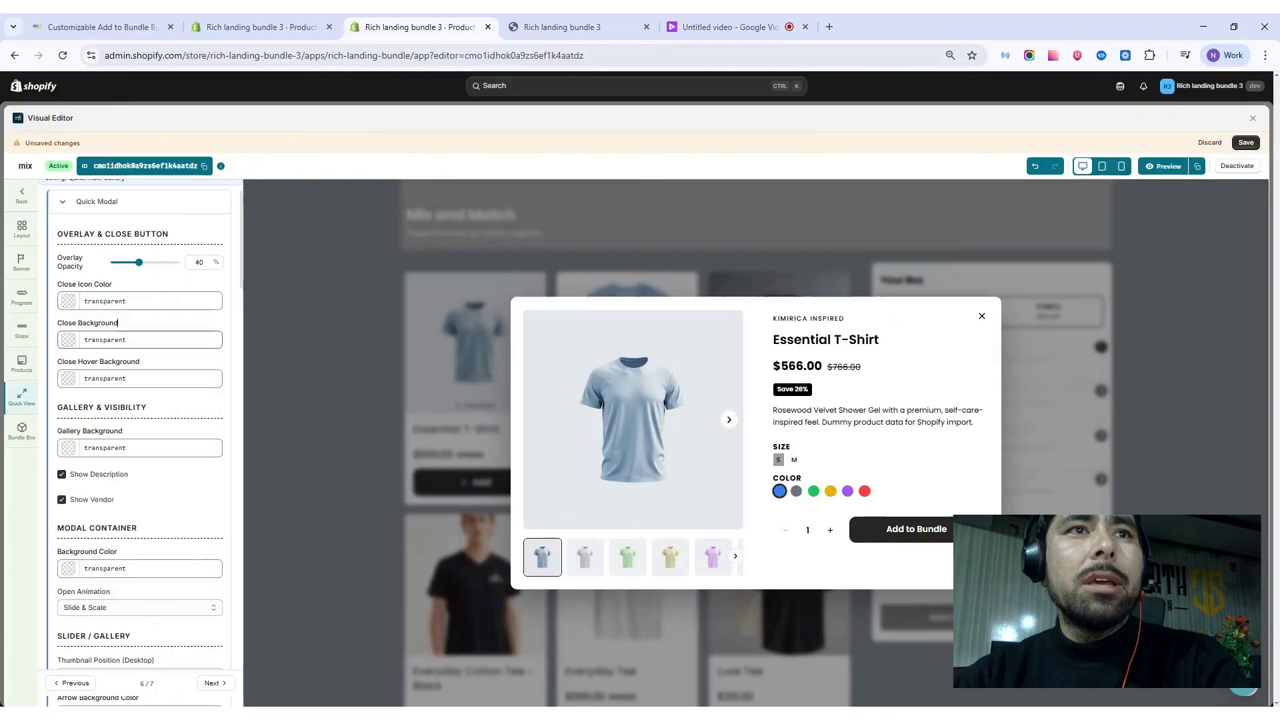
# Try rgb(173, 62, 62) as the quick view's close button background and clear it back to transparent
pyautogui.click(69, 340)
pyautogui.click(86, 455)
pyautogui.moveTo(87, 454); pyautogui.dragTo(155, 394)
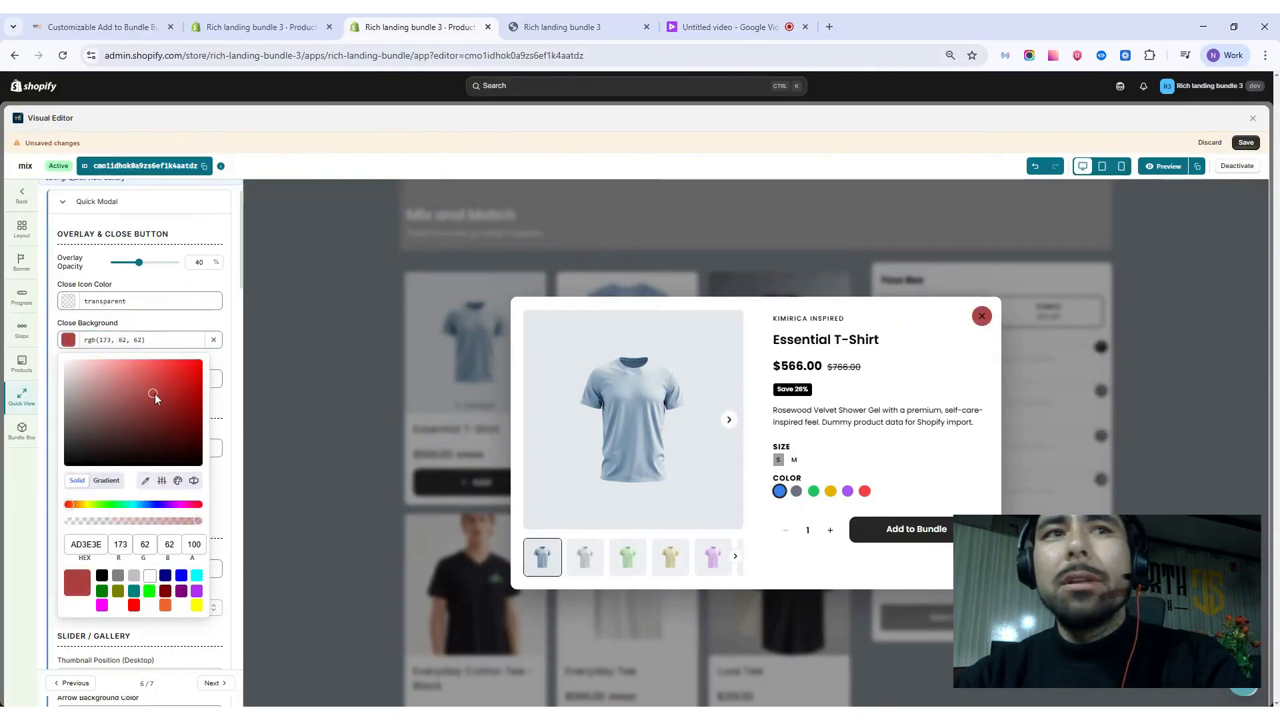
pyautogui.click(213, 340)
pyautogui.click(239, 321)
# Set the quick view's close hover background to red rgb(234, 41, 41)
pyautogui.scroll(-1, 176, 324)
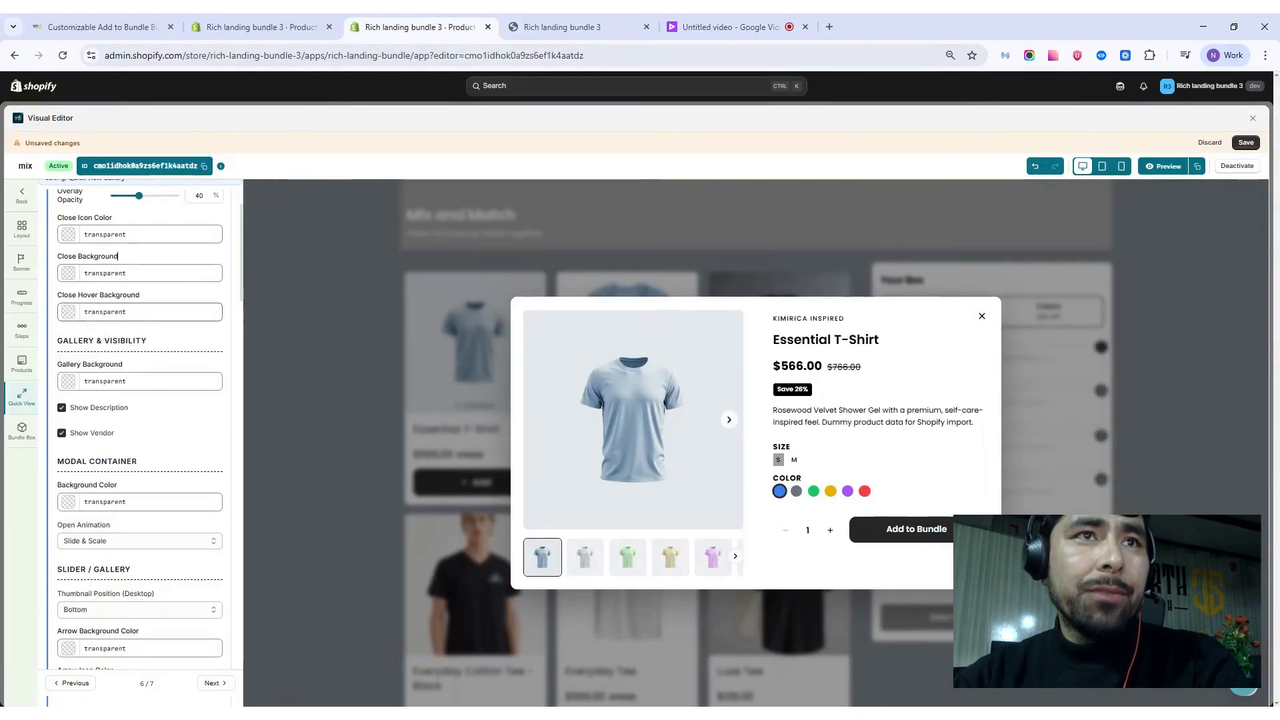
pyautogui.click(68, 312)
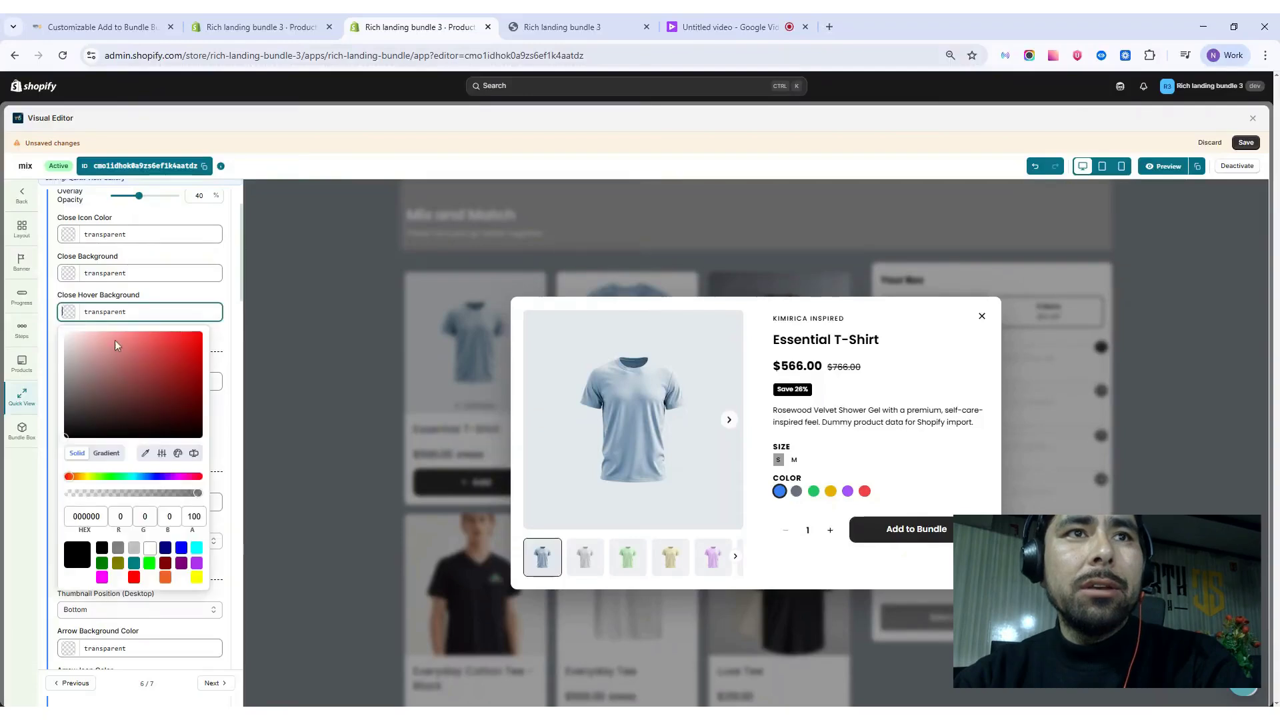
pyautogui.click(179, 341)
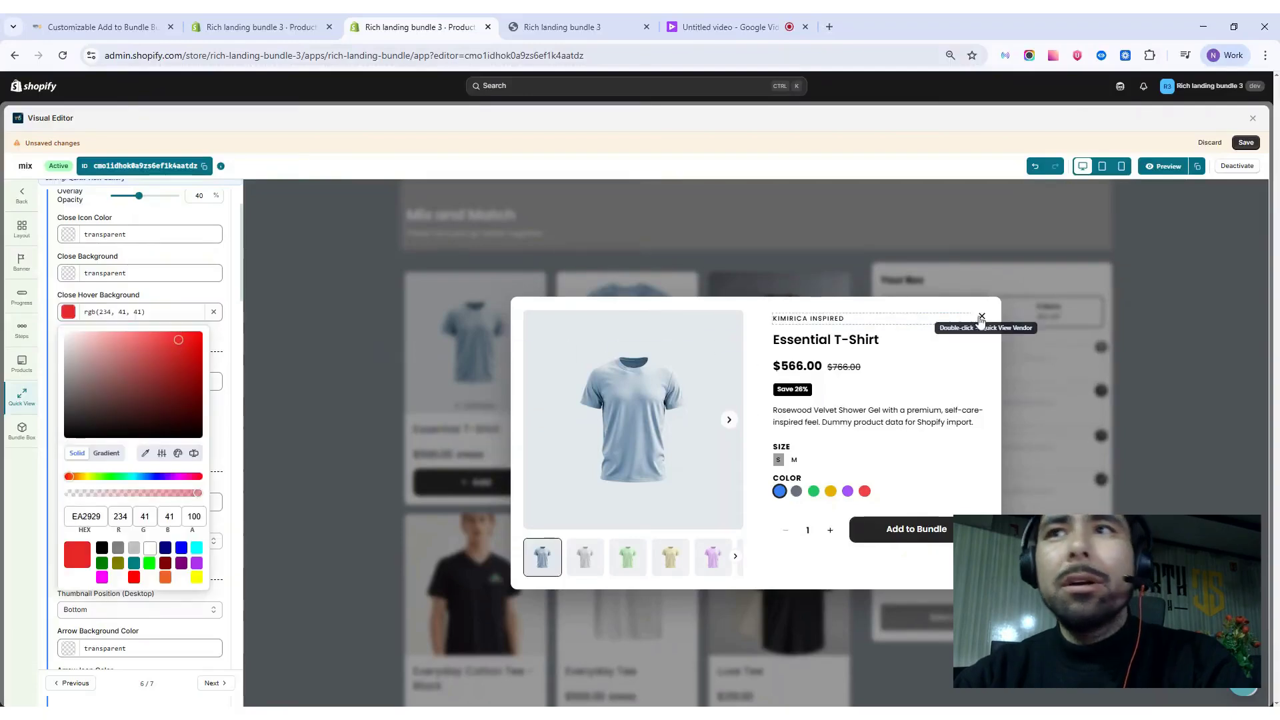
# Clear the quick view's close hover background back to transparent
pyautogui.click(213, 312)
pyautogui.click(231, 303)
# Try rgb(180, 67, 67) and rgb(233, 229, 229) as the quick view's gallery background and clear it back to transparent
pyautogui.scroll(-1, 207, 297)
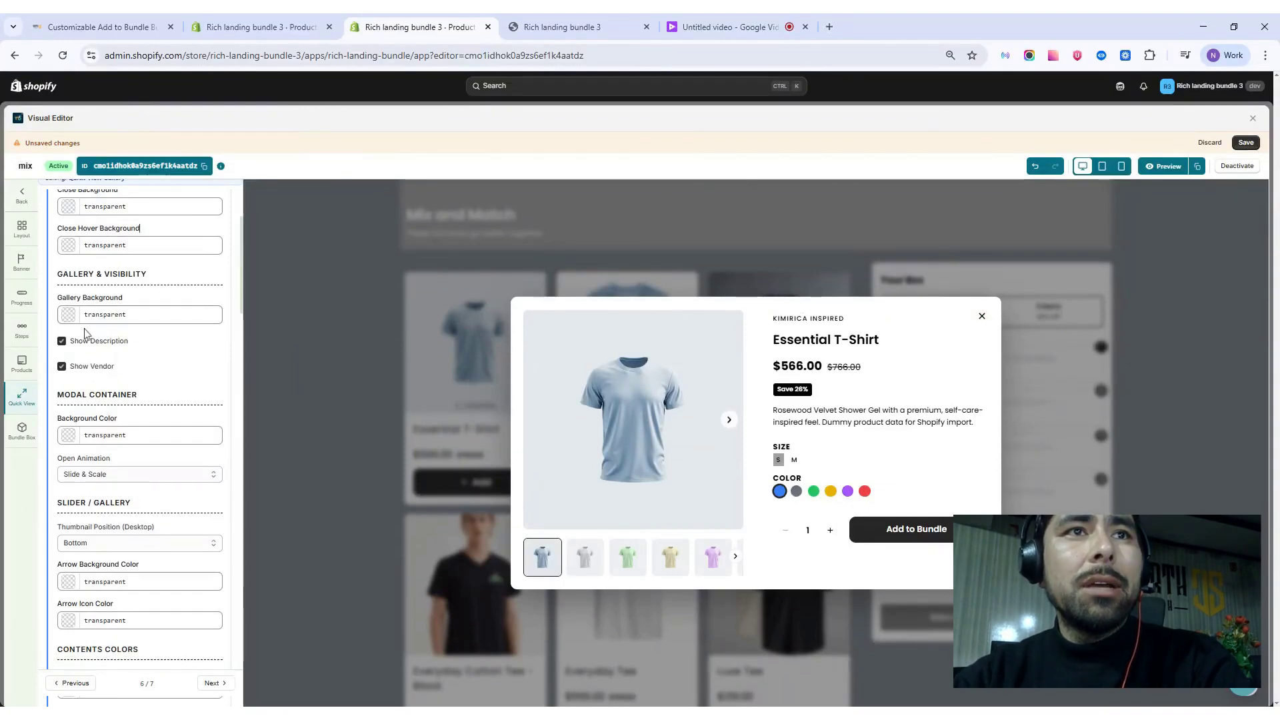
pyautogui.click(68, 317)
pyautogui.click(151, 365)
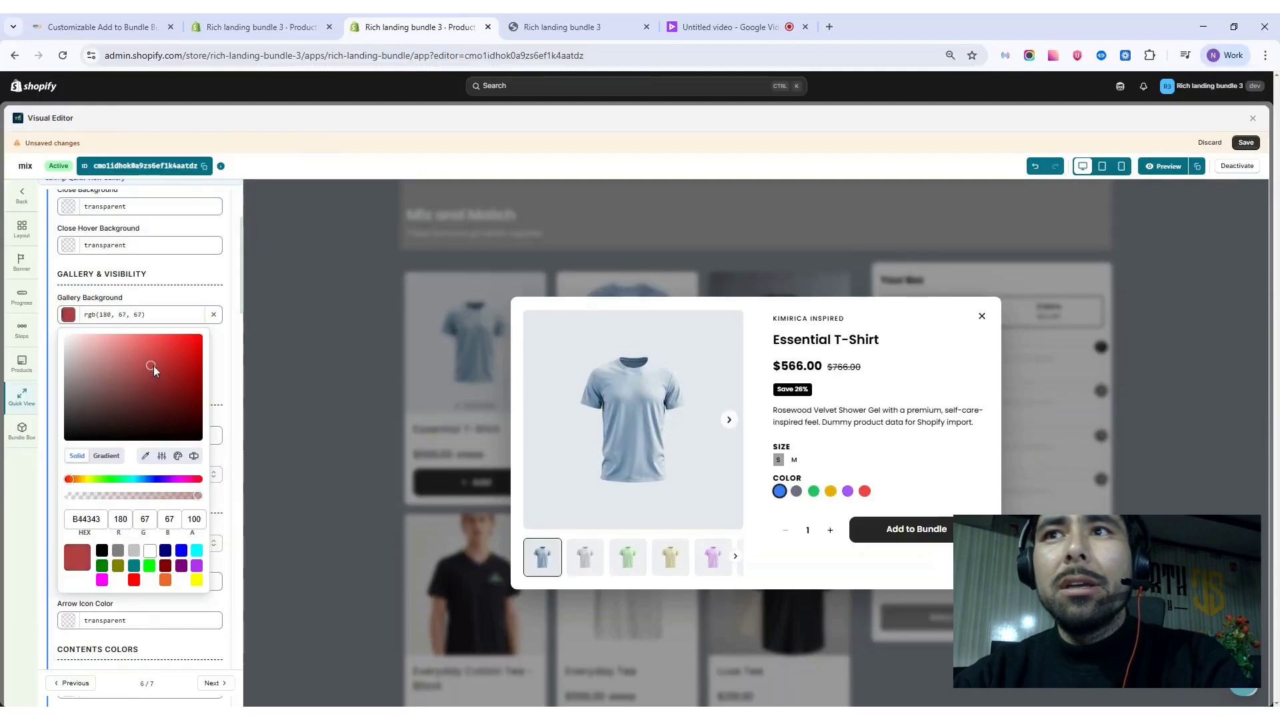
pyautogui.moveTo(151, 365); pyautogui.dragTo(68, 344)
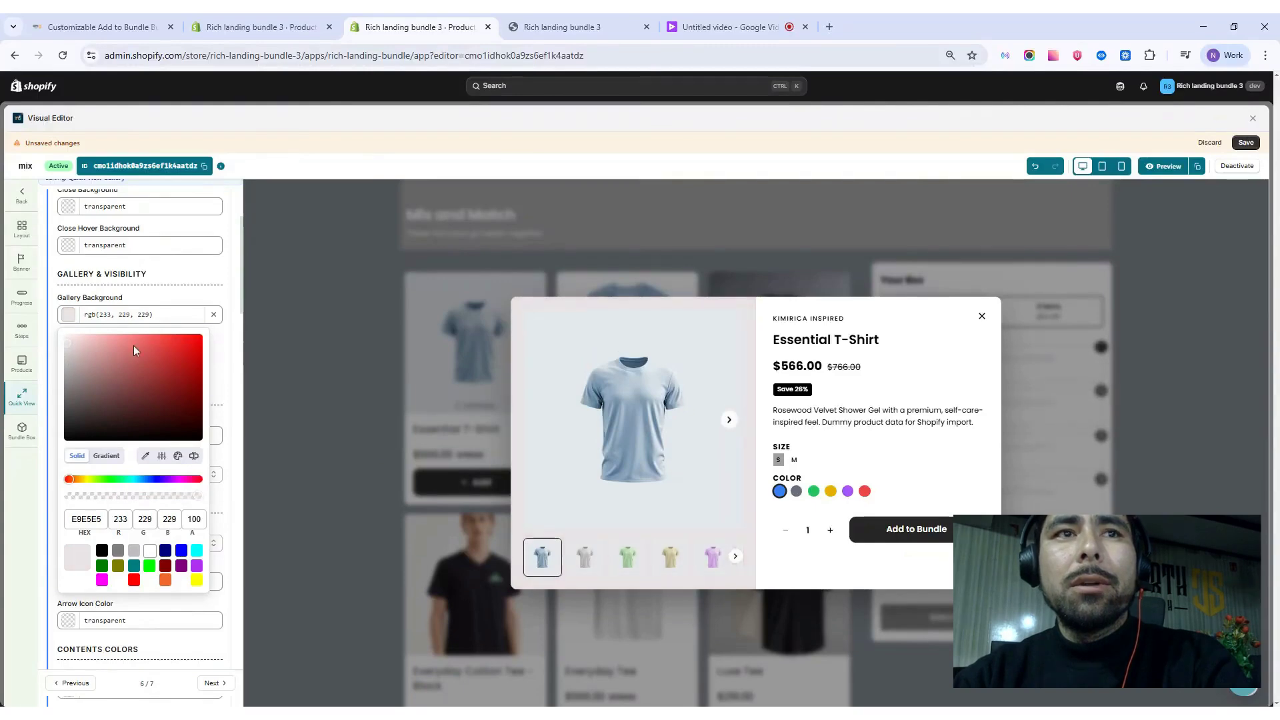
pyautogui.click(214, 315)
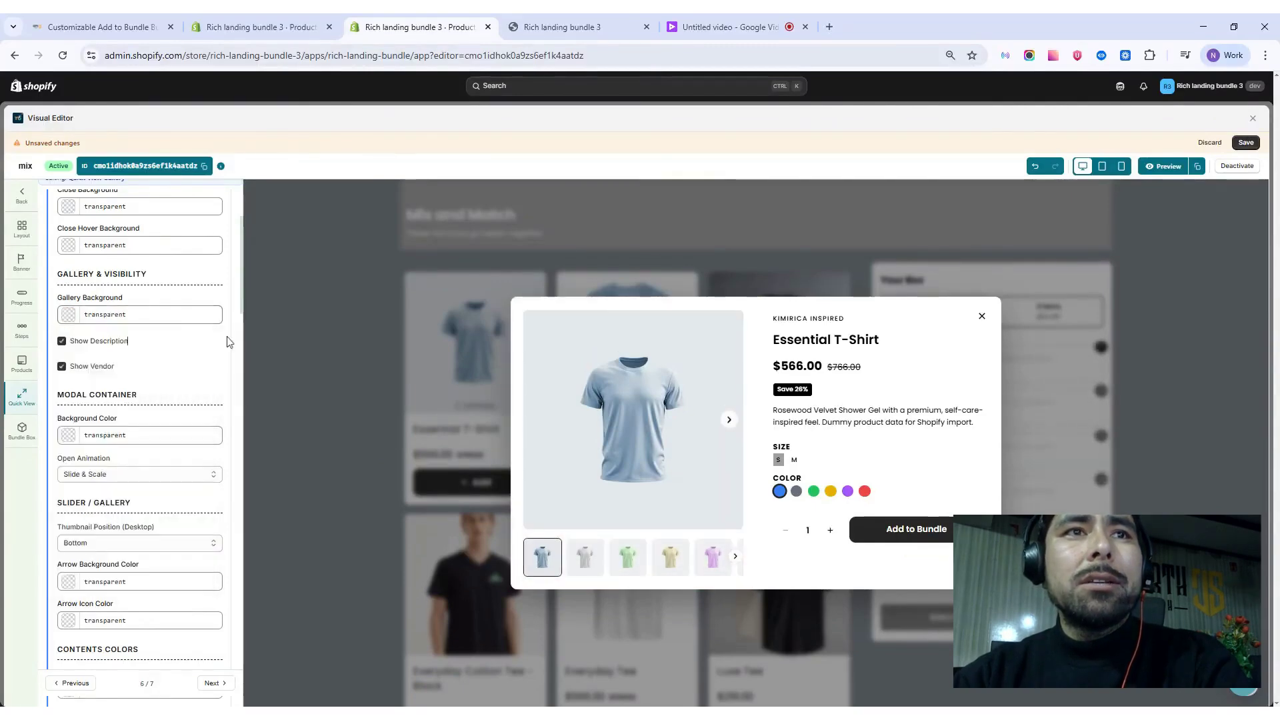
# Turn the quick view's Show Description and Show Vendor options off and back on
pyautogui.click(63, 341)
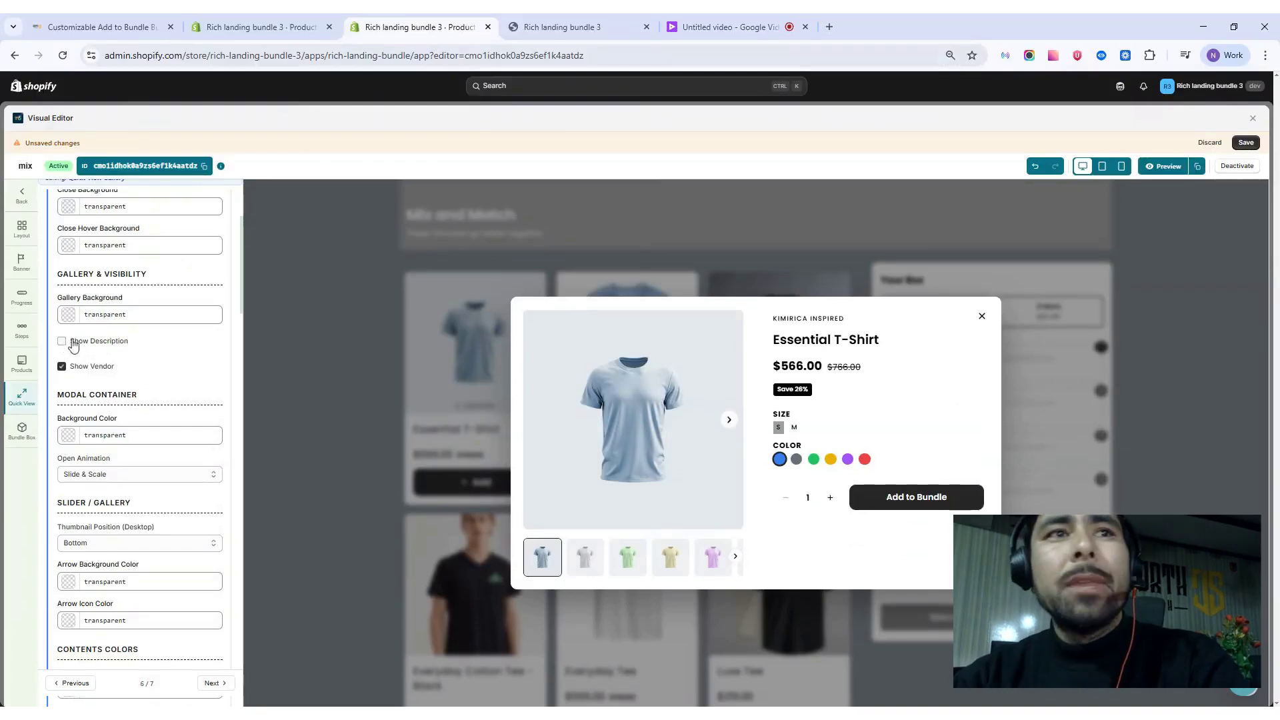
pyautogui.click(65, 343)
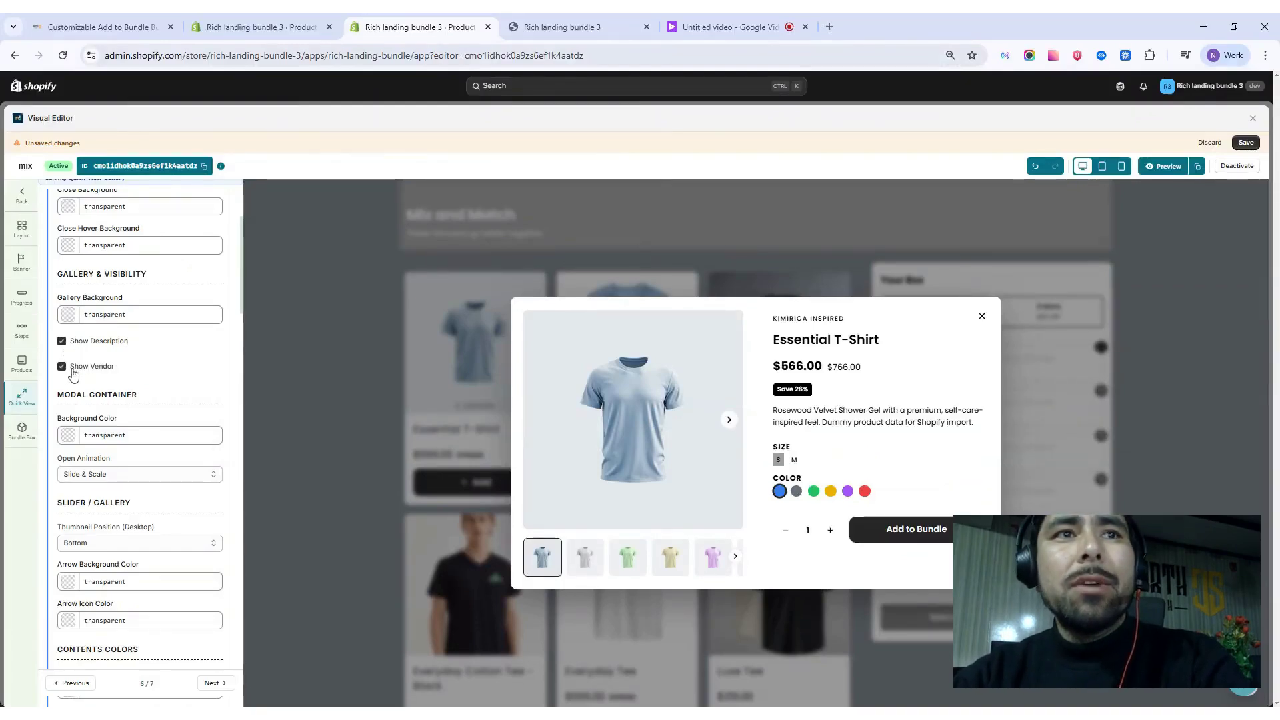
pyautogui.click(62, 367)
pyautogui.click(62, 368)
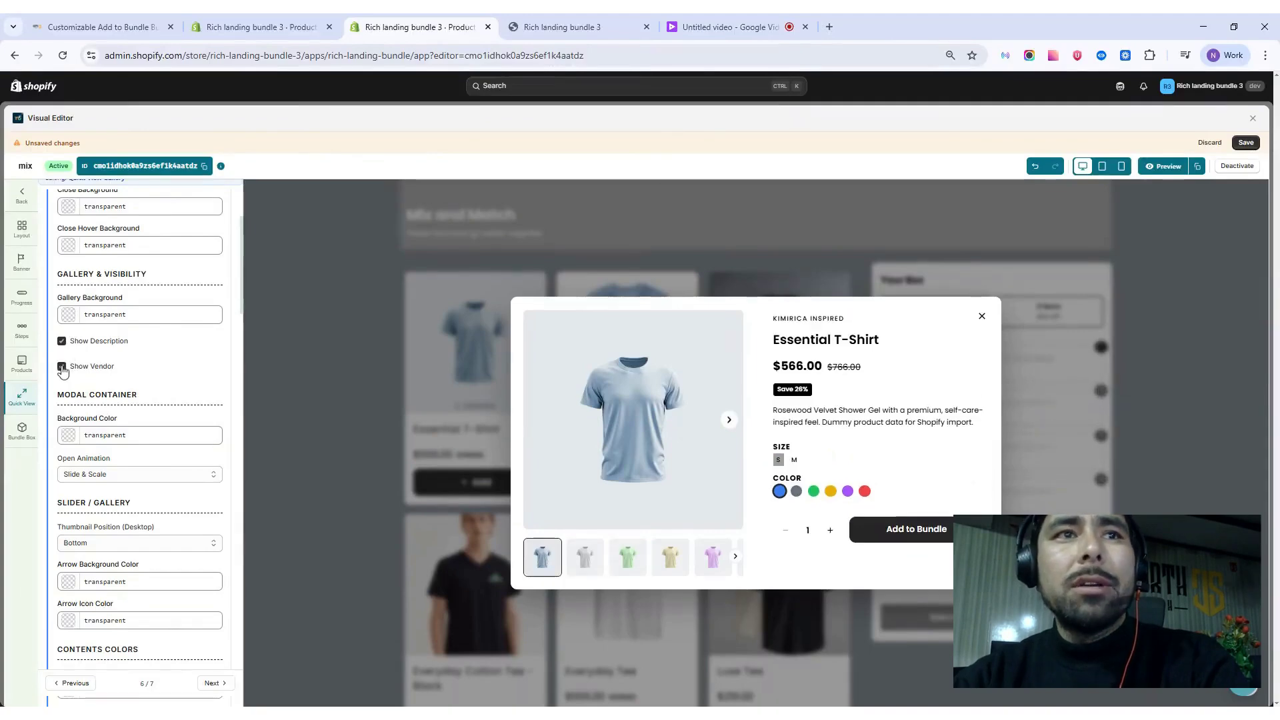
# Try red rgb(203, 49, 49) and a light grey as the modal container's background color and clear it back to transparent
pyautogui.scroll(-2, 170, 353)
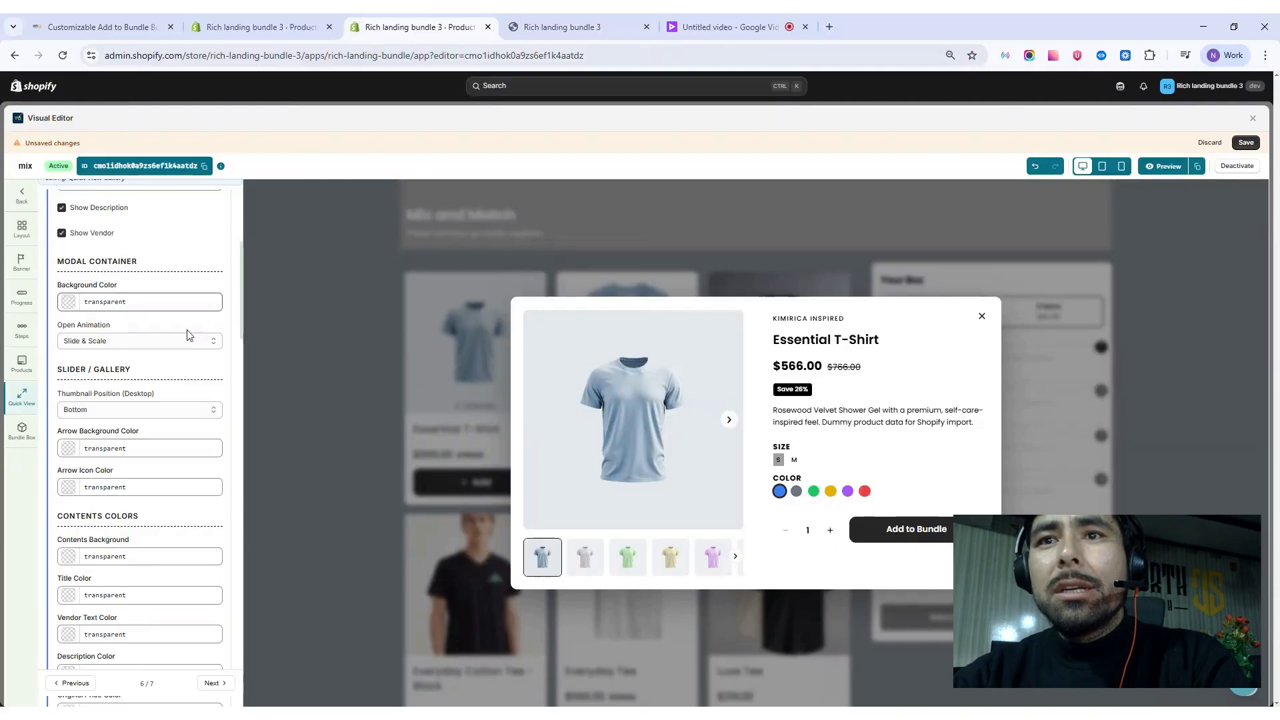
pyautogui.click(68, 302)
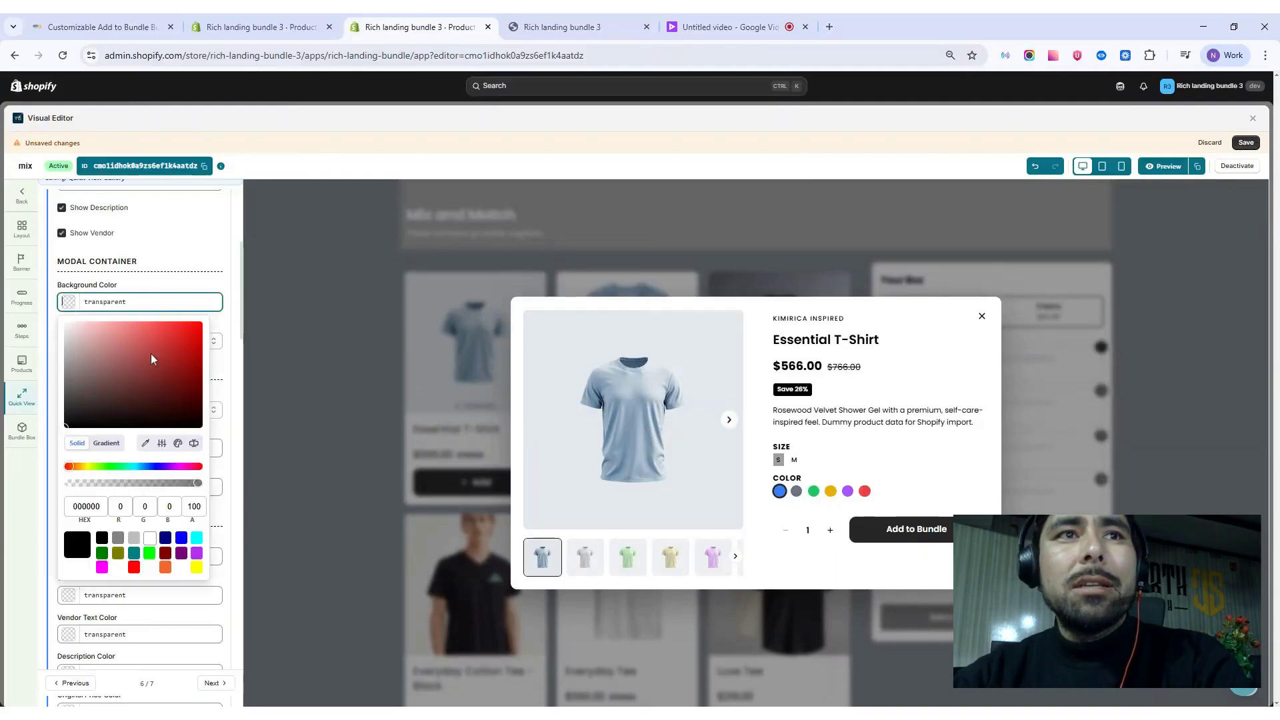
pyautogui.click(169, 343)
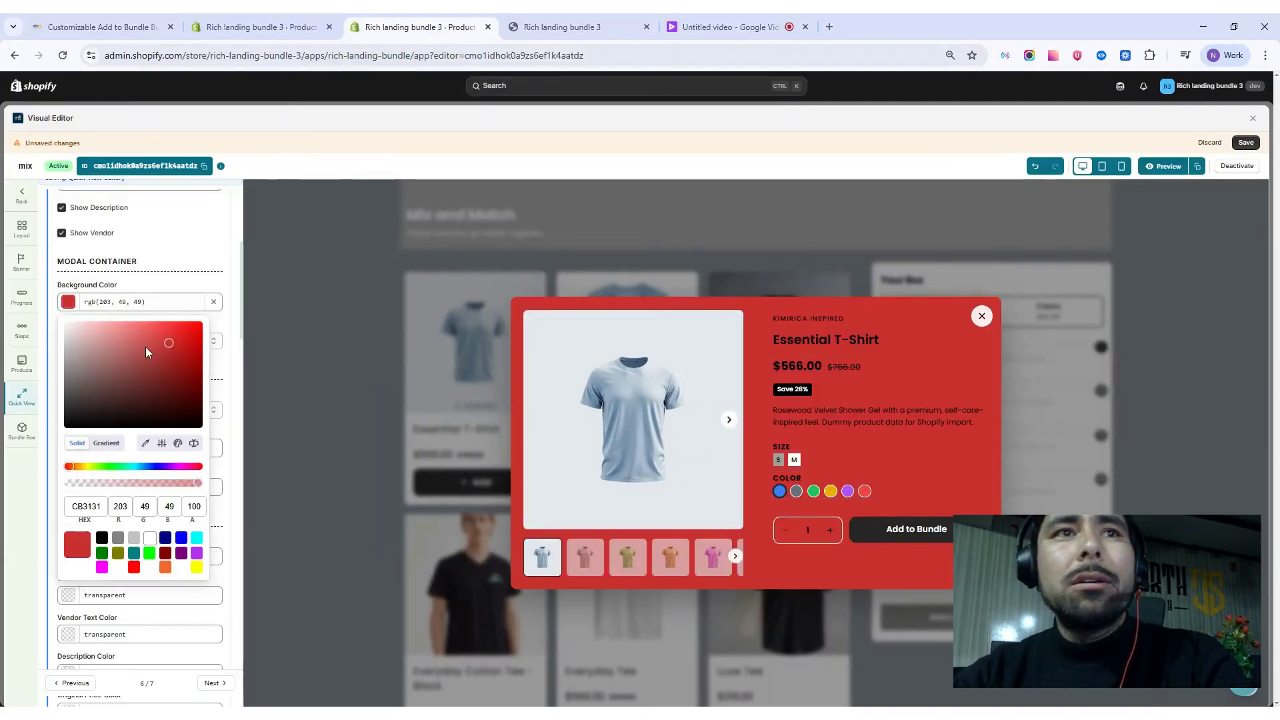
pyautogui.moveTo(161, 343); pyautogui.dragTo(65, 329)
pyautogui.click(215, 303)
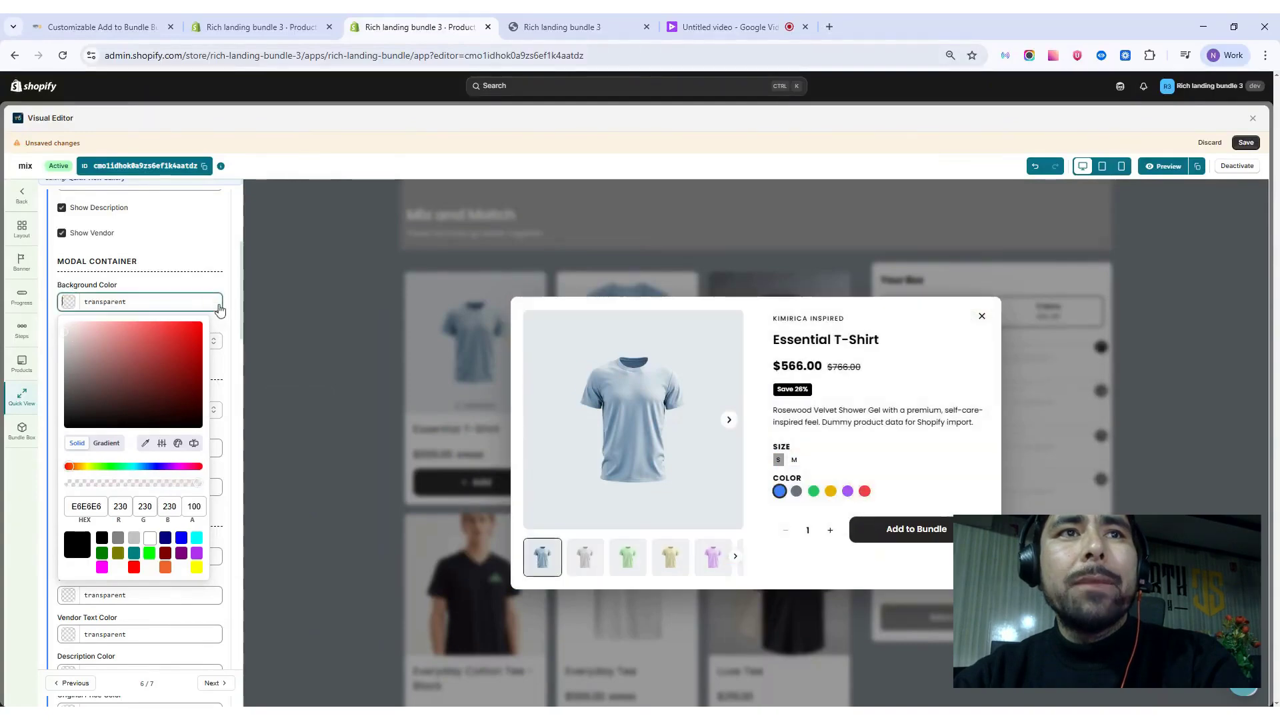
pyautogui.click(237, 324)
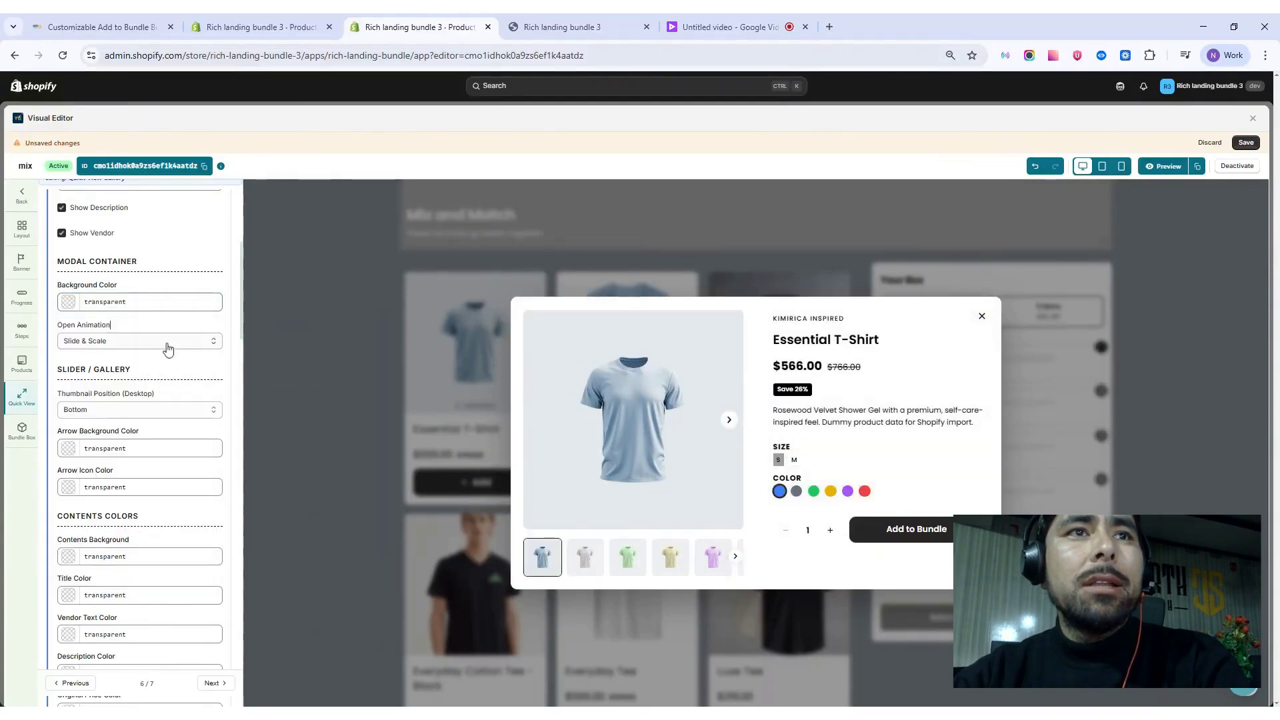
# Try the Fade & Zoom and Slide Down open animations for the modal and return to Slide & Scale
pyautogui.click(200, 343)
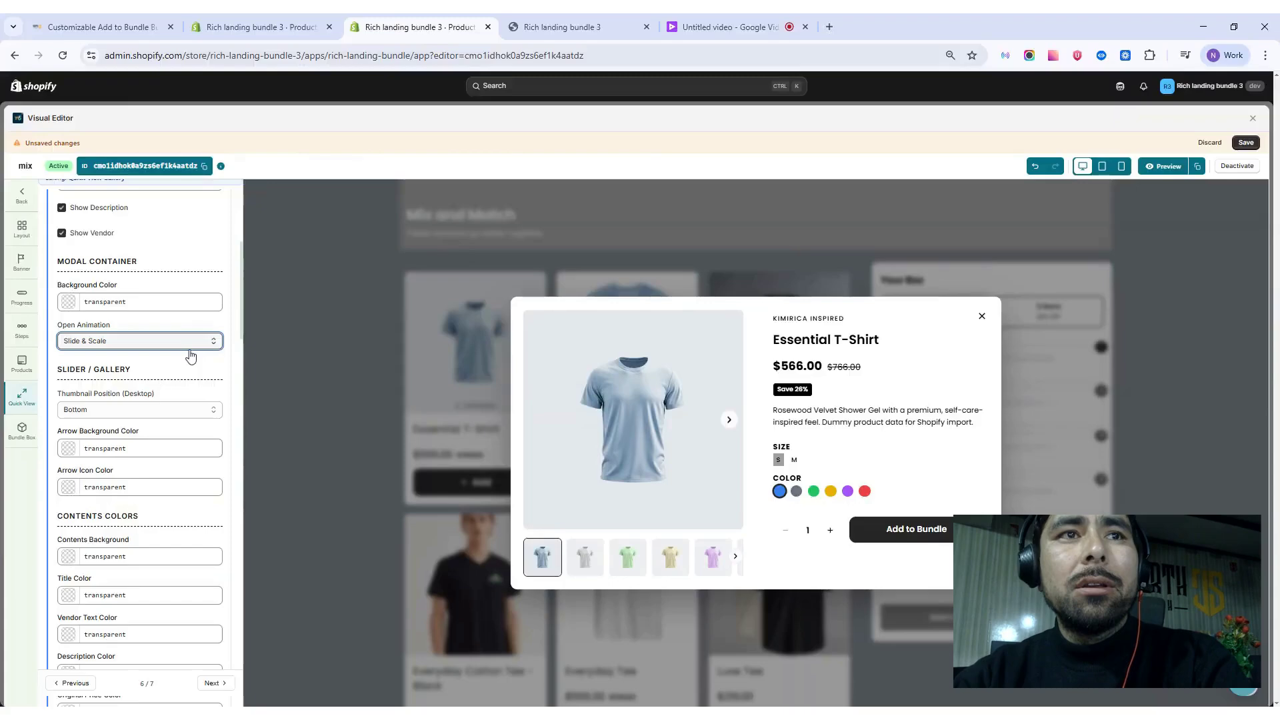
pyautogui.click(190, 356)
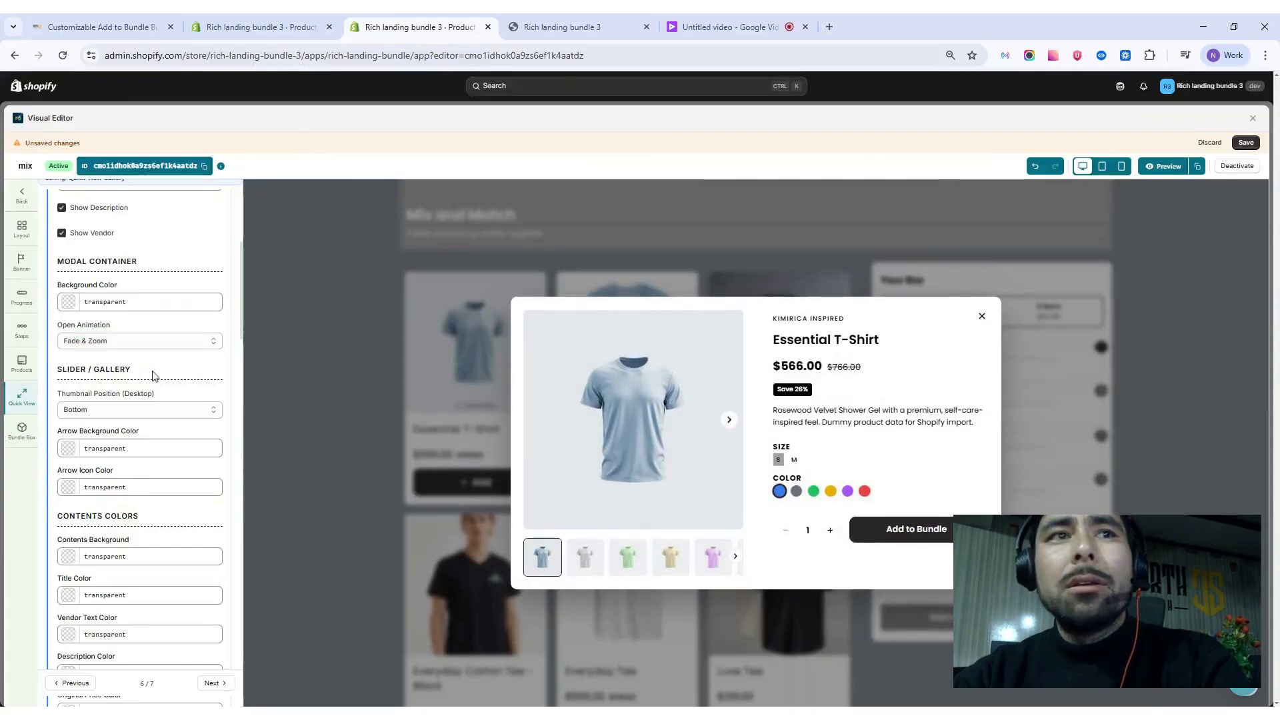
pyautogui.click(208, 346)
pyautogui.click(156, 378)
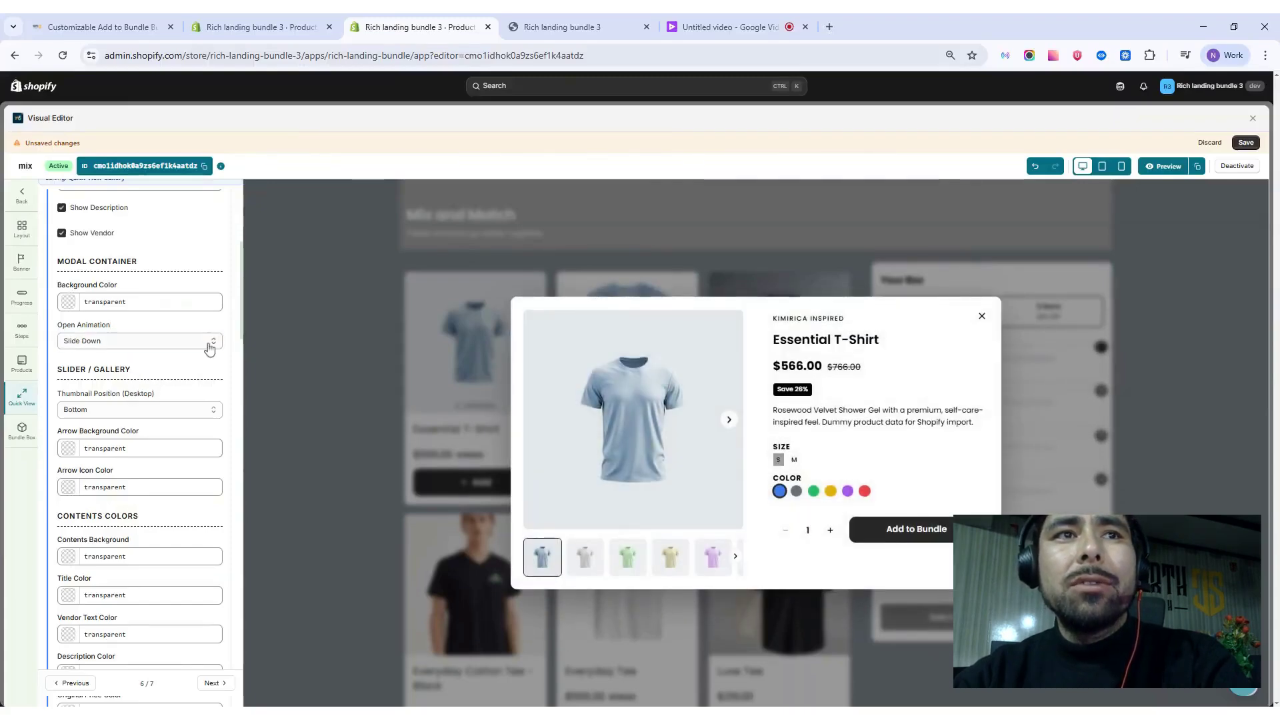
pyautogui.click(210, 344)
pyautogui.click(179, 355)
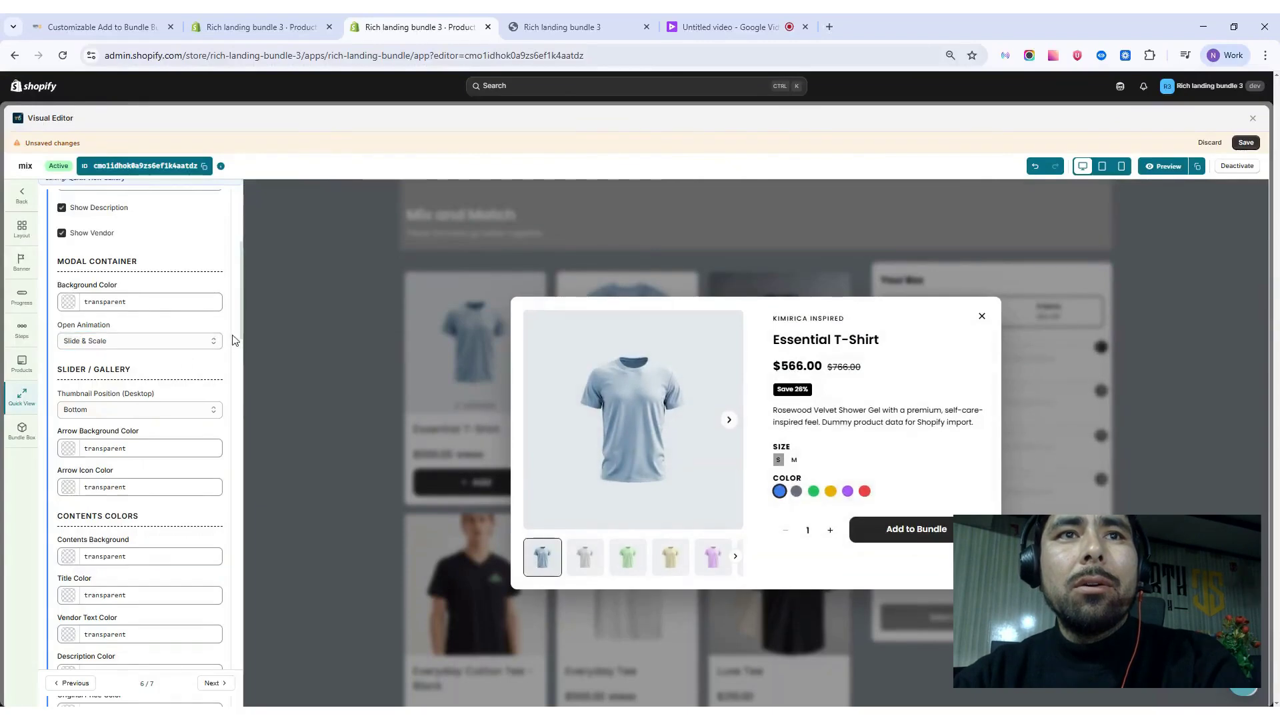
# Try the Right and Left desktop thumbnail positions for the quick view gallery and return to Bottom
pyautogui.scroll(-1, 164, 341)
pyautogui.scroll(-1, 161, 342)
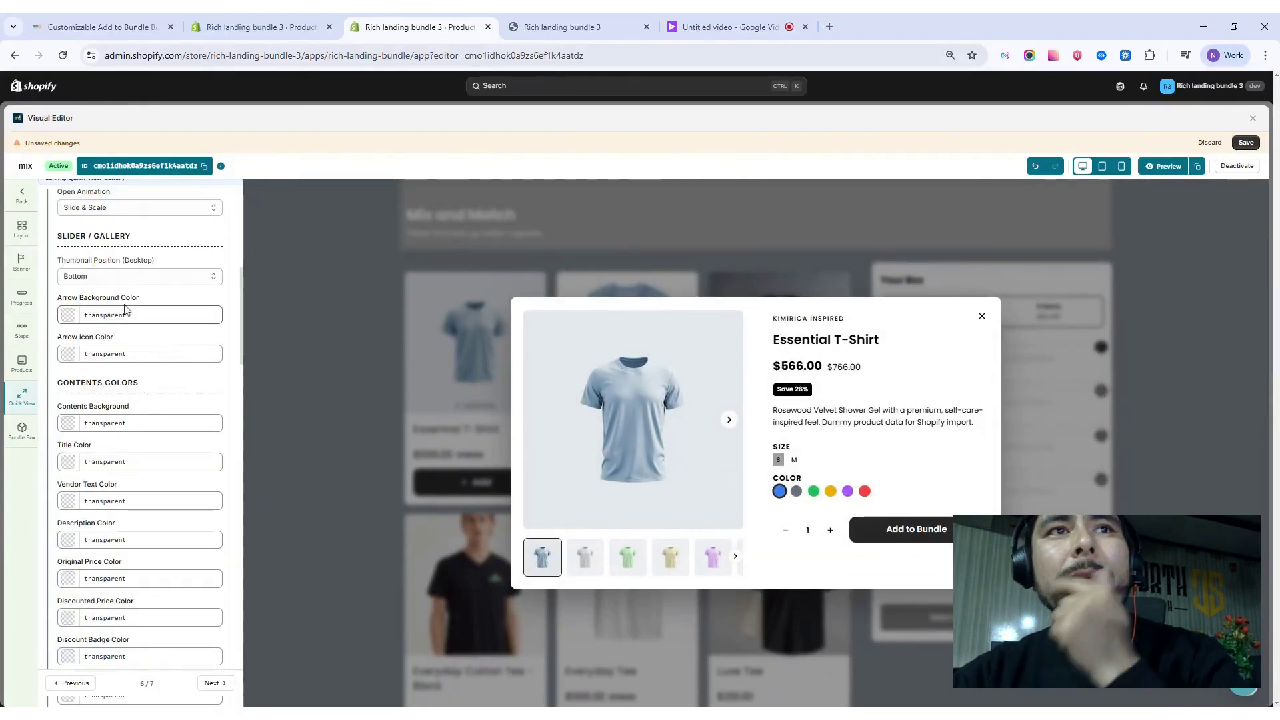
pyautogui.click(212, 280)
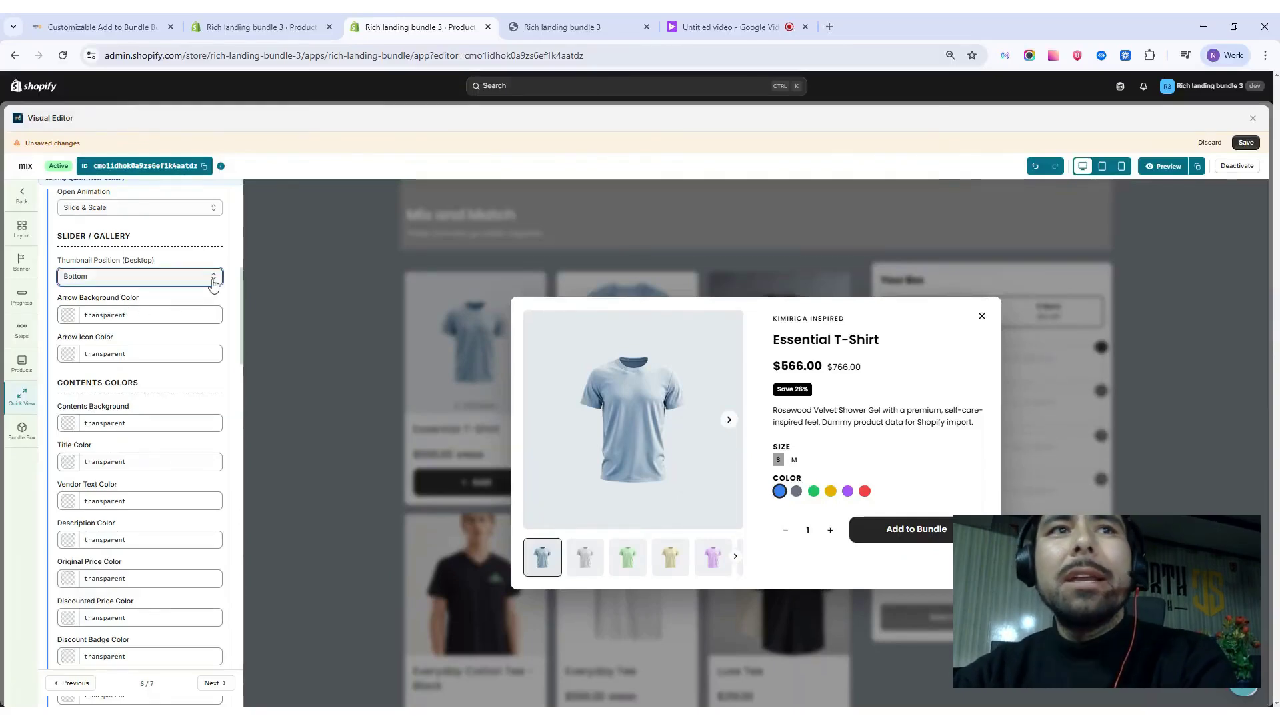
pyautogui.click(118, 324)
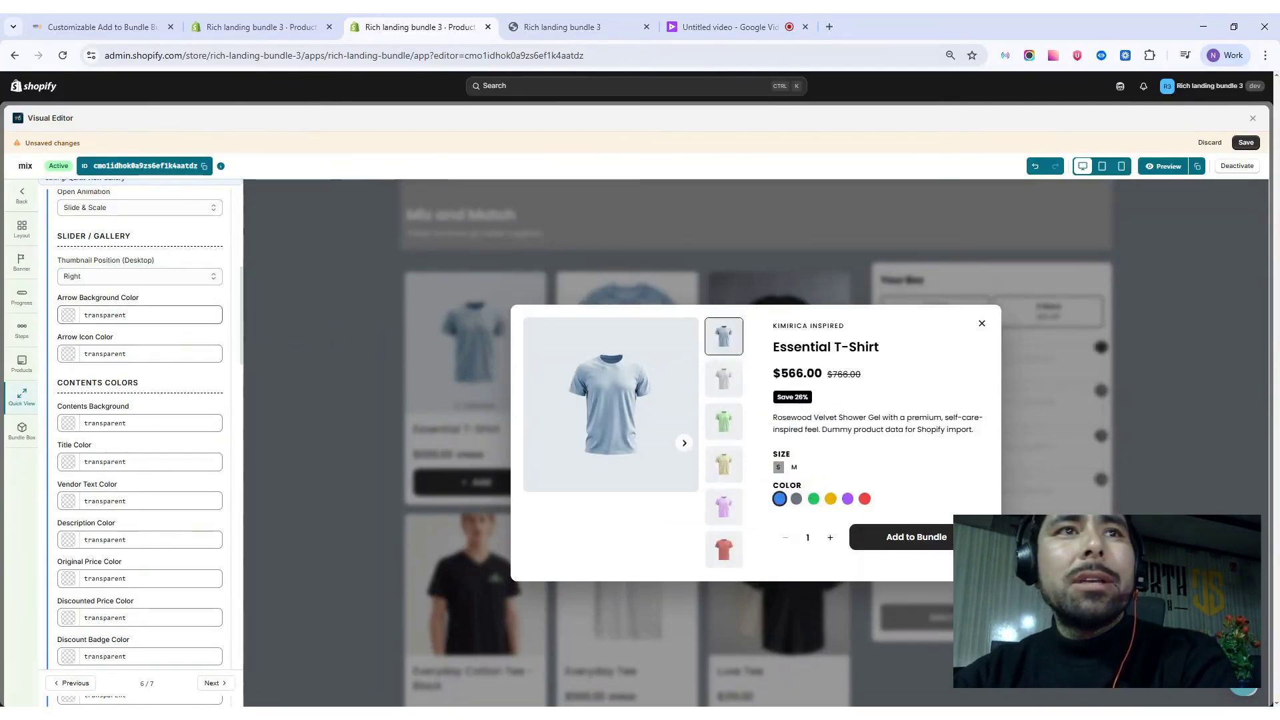
pyautogui.click(188, 292)
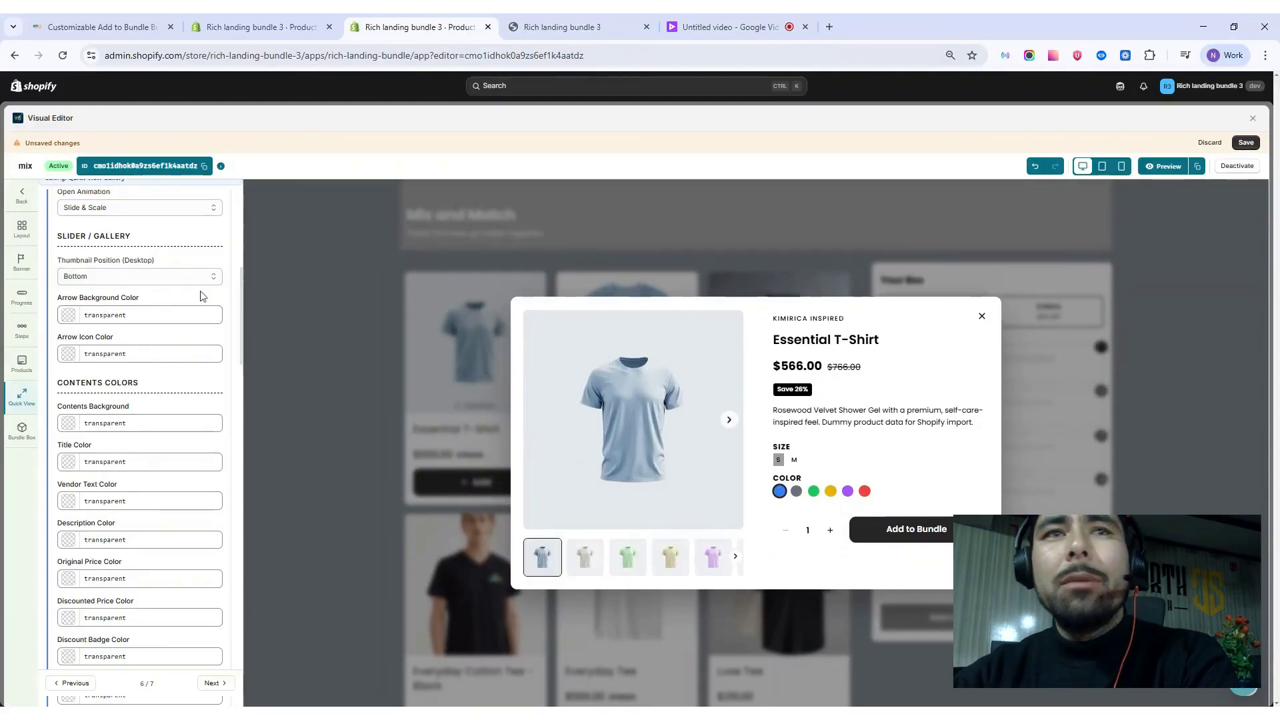
pyautogui.click(101, 292)
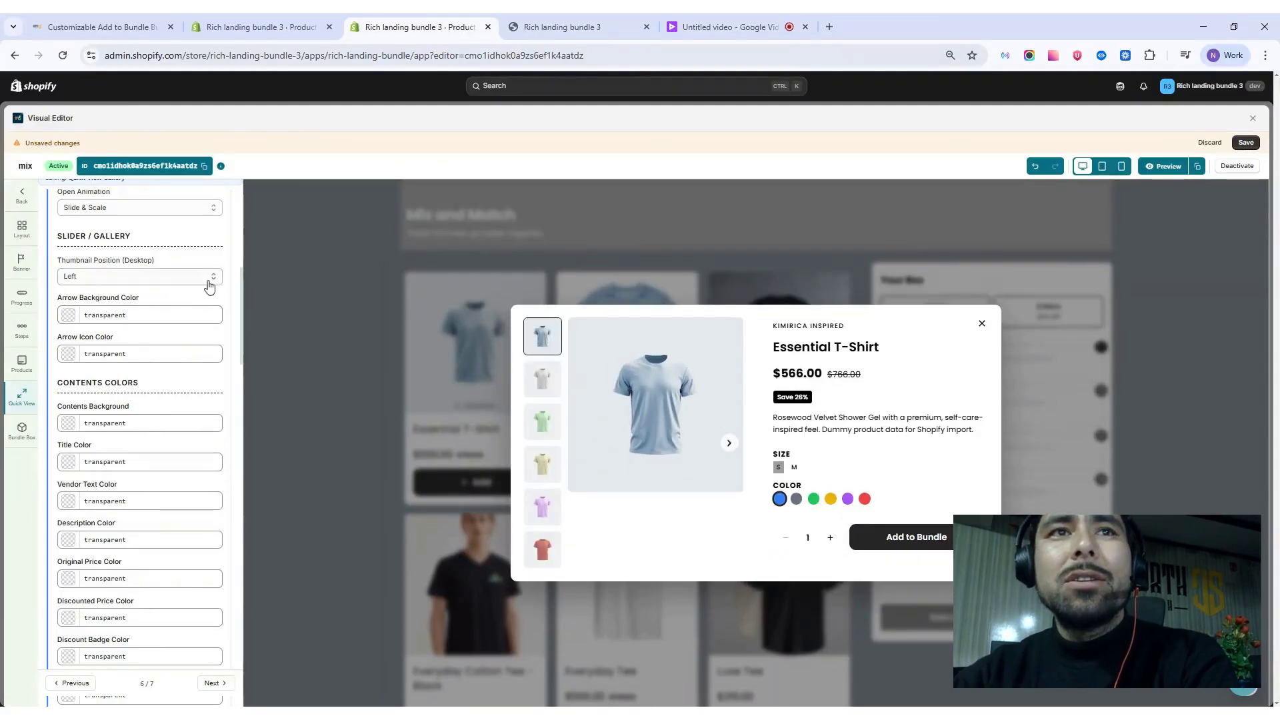
pyautogui.click(120, 312)
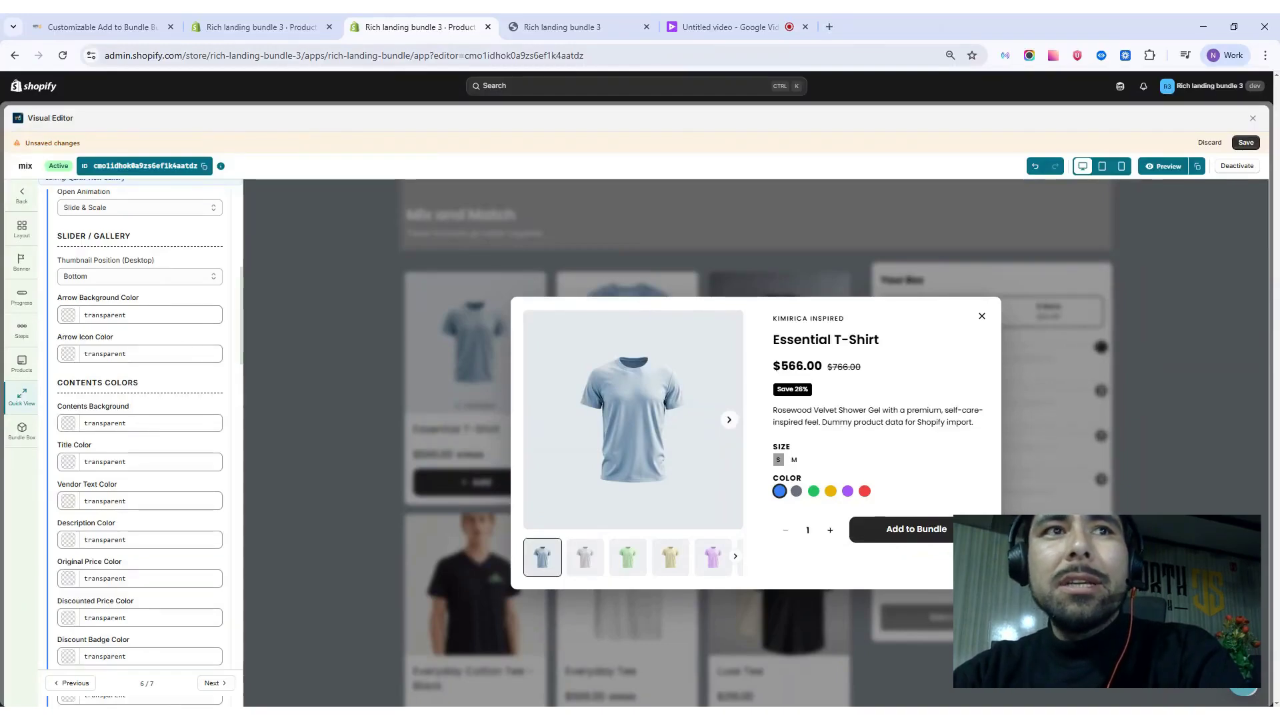
# Try near-black rgb(18, 16, 16) and a lighter shade as the gallery's arrow background color and clear it back to transparent
pyautogui.click(69, 315)
pyautogui.click(79, 432)
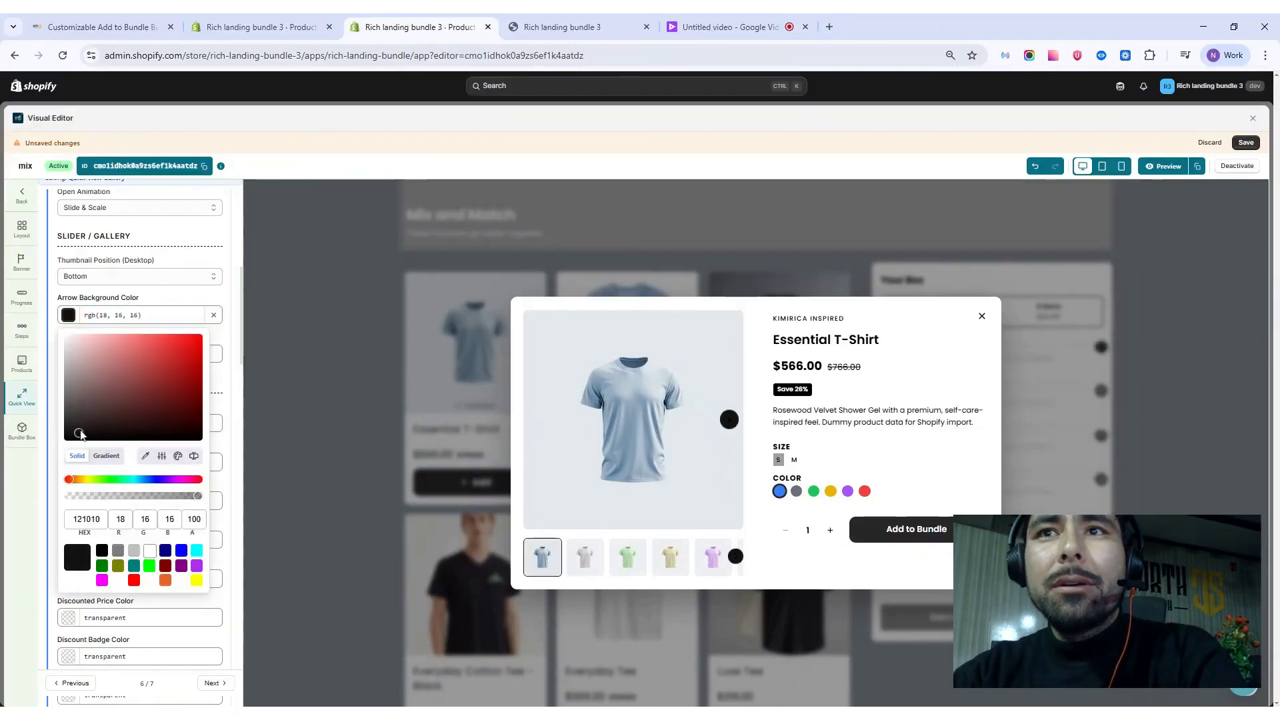
pyautogui.moveTo(100, 357); pyautogui.dragTo(66, 335)
pyautogui.click(214, 316)
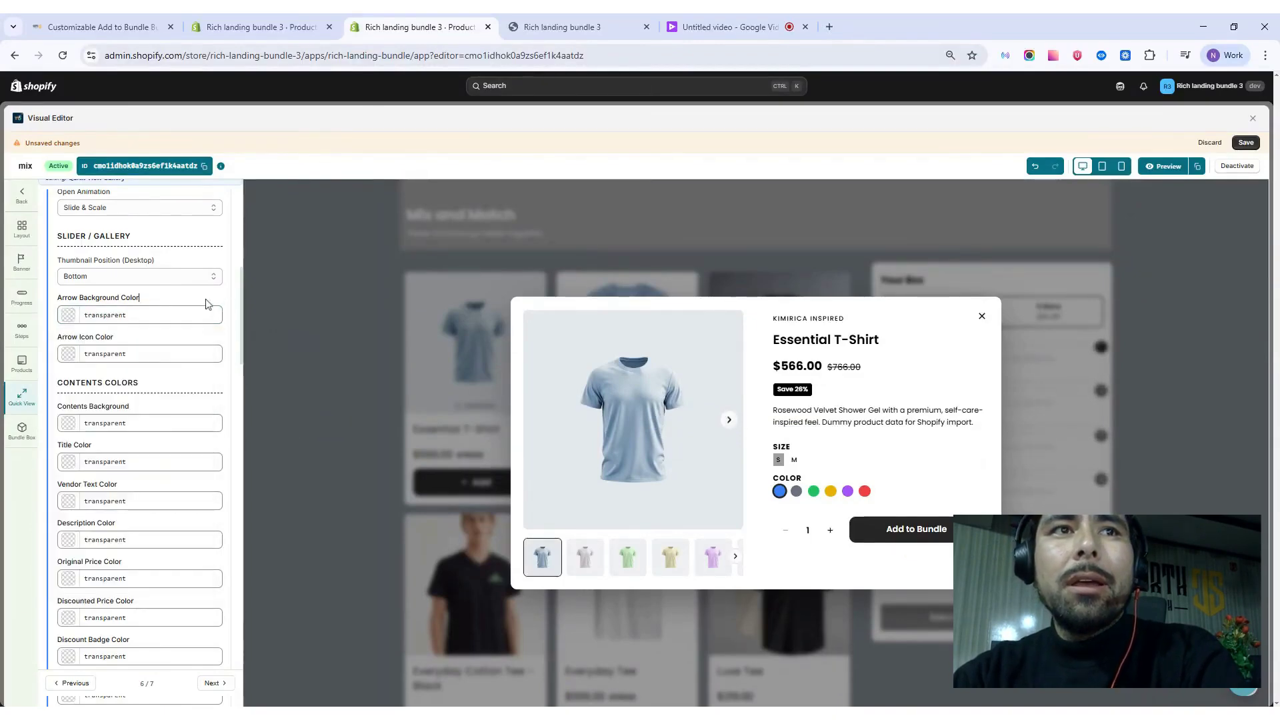
# Try rgb(230, 62, 62) and rgb(249, 246, 246) as the quick view's contents background and clear it back to transparent
pyautogui.scroll(-1, 207, 304)
pyautogui.scroll(-1, 159, 259)
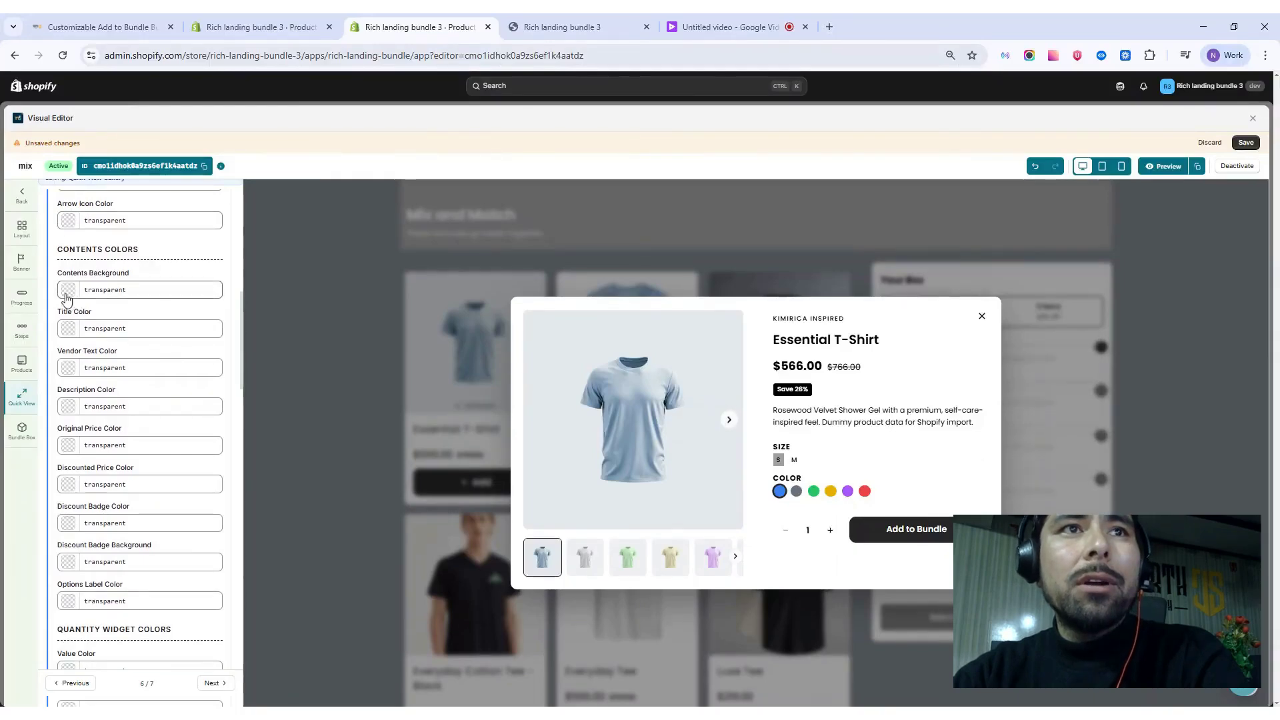
pyautogui.click(142, 289)
pyautogui.click(168, 318)
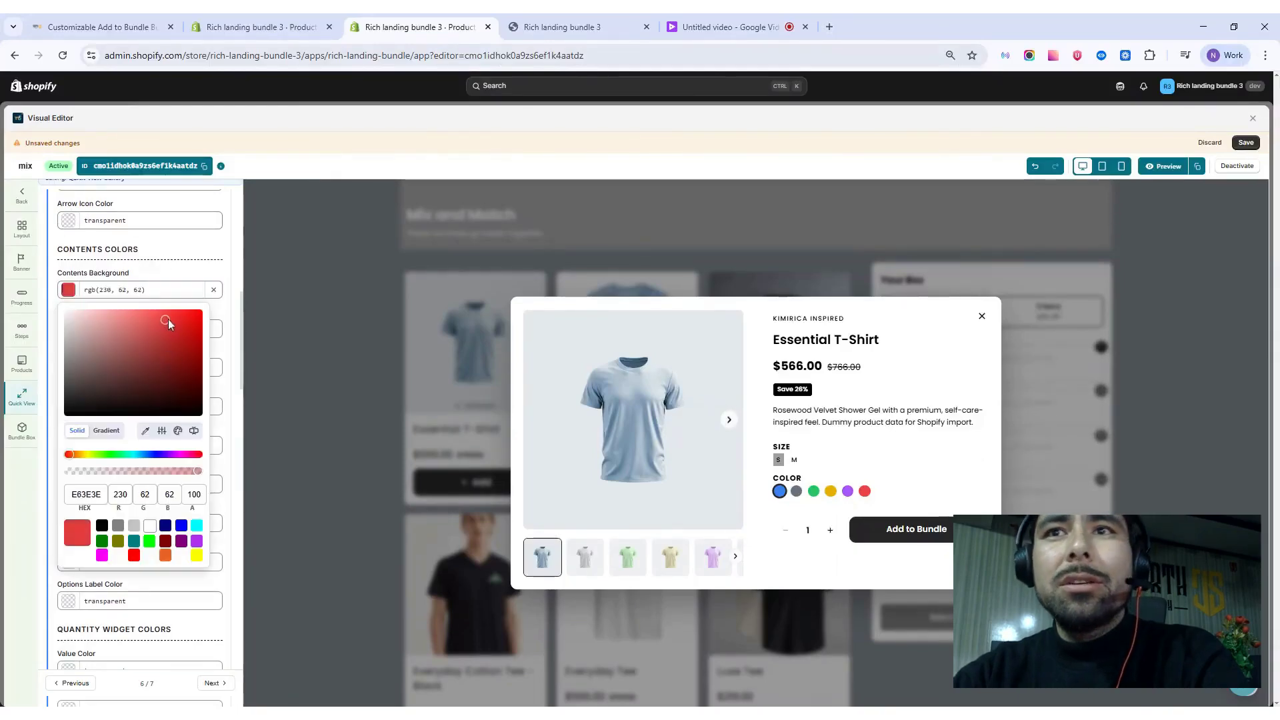
pyautogui.moveTo(186, 336); pyautogui.dragTo(66, 314)
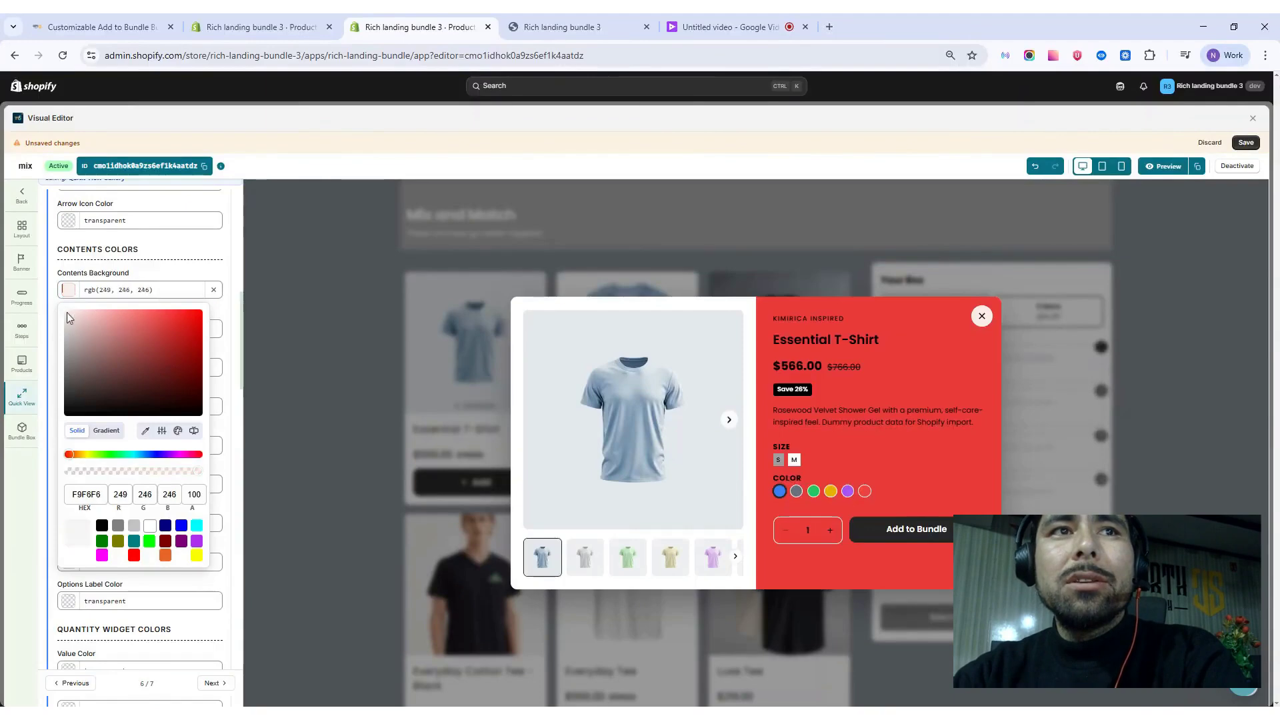
pyautogui.click(214, 289)
pyautogui.click(231, 307)
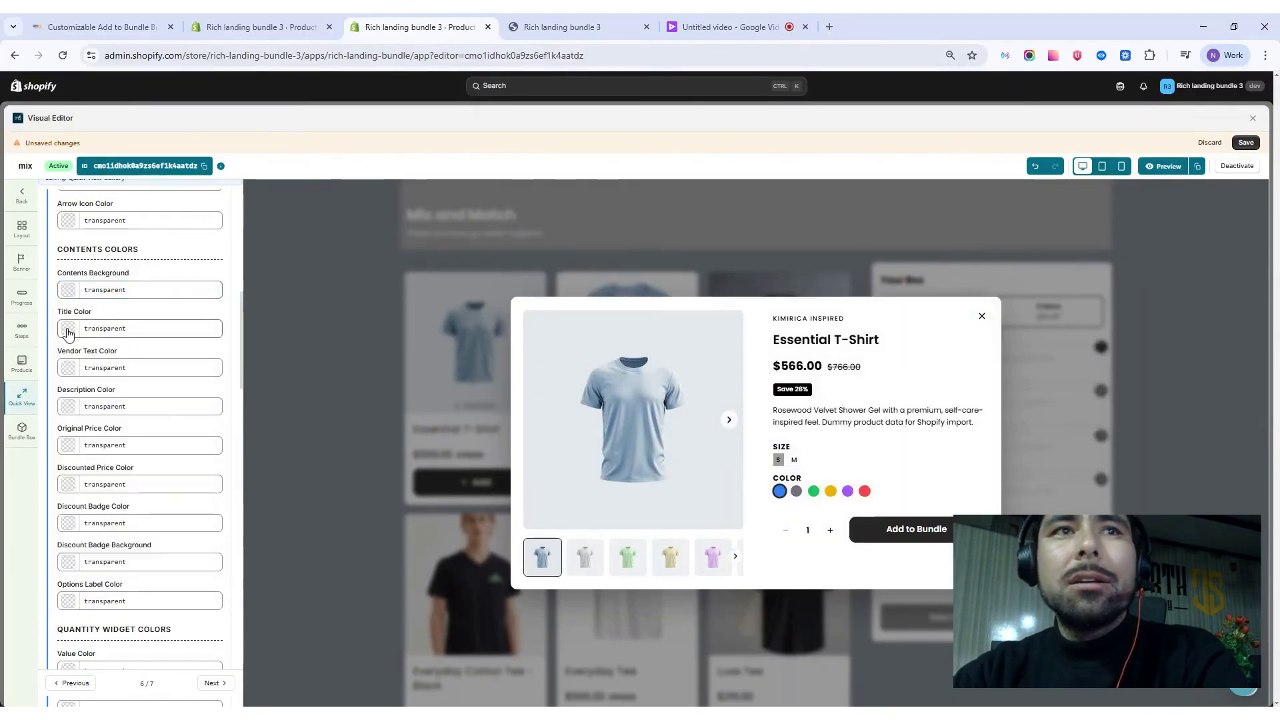
# Try red rgb(221, 21, 21) as the quick view's title color and clear it back to transparent
pyautogui.click(68, 328)
pyautogui.click(189, 363)
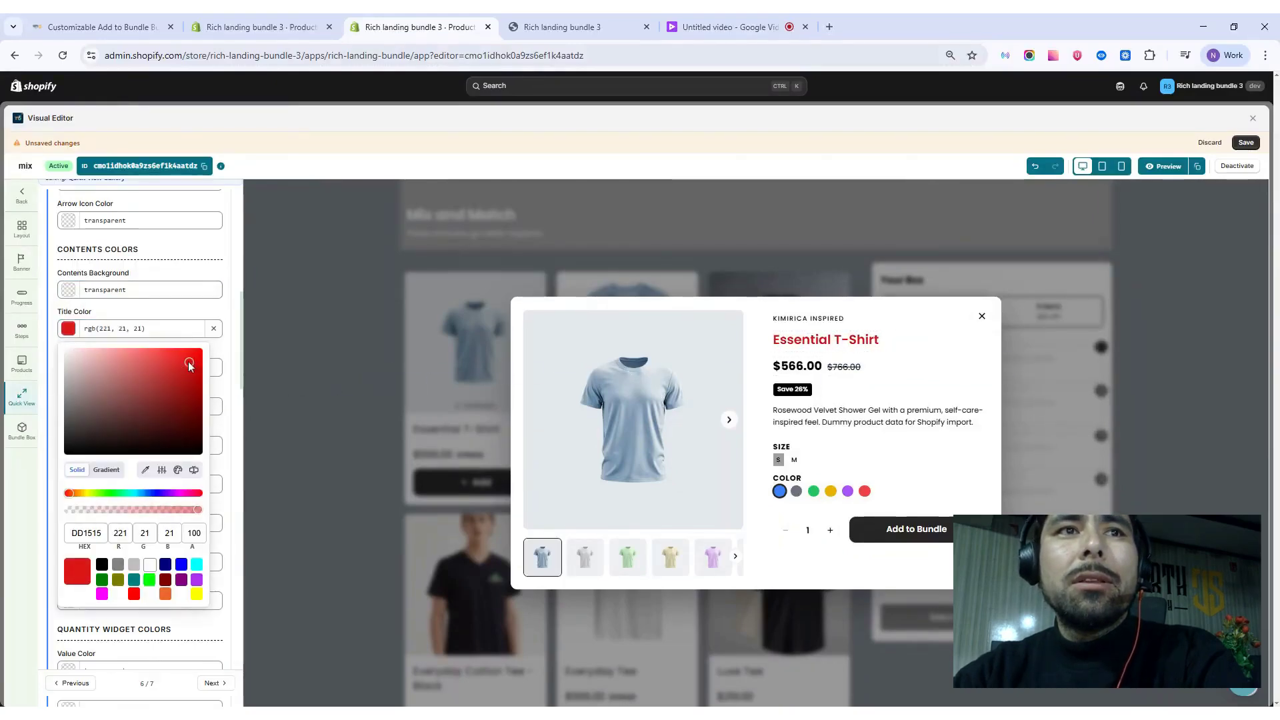
pyautogui.click(214, 329)
# Set the background color of the quick view's Add to Bundle button to red rgb(234, 37, 37)
pyautogui.scroll(-1, 229, 309)
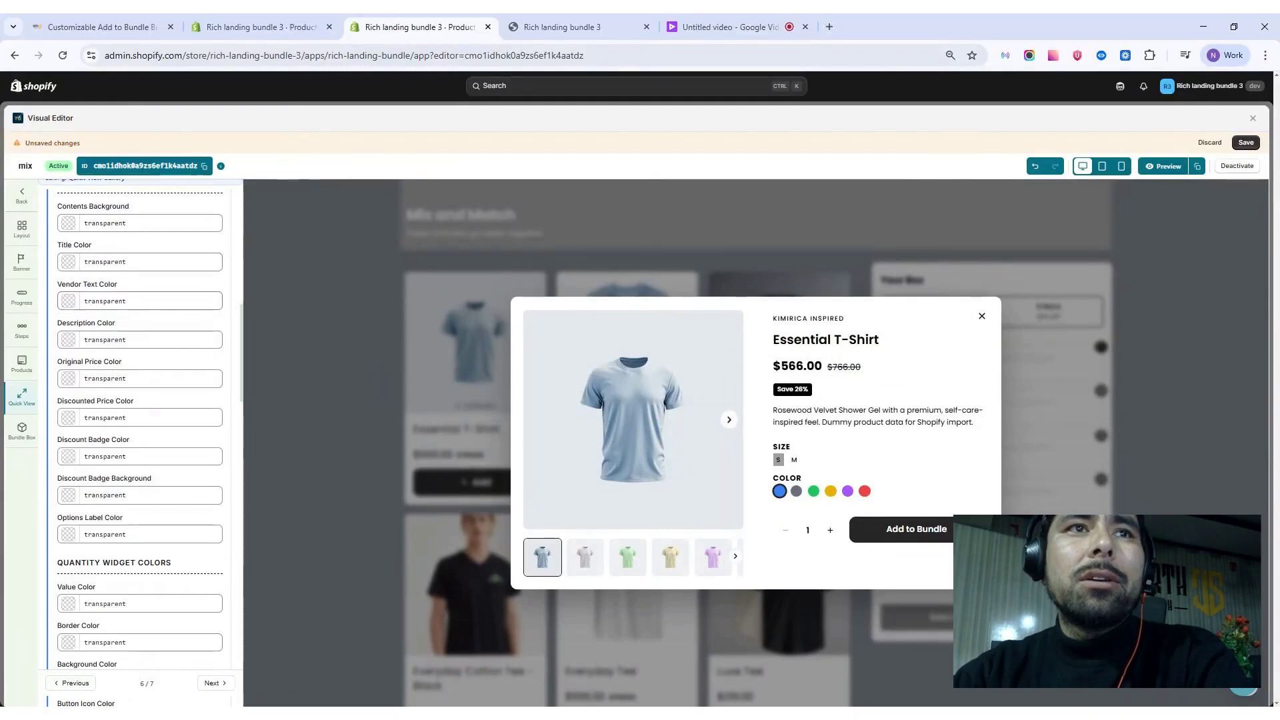
pyautogui.scroll(-3, 199, 297)
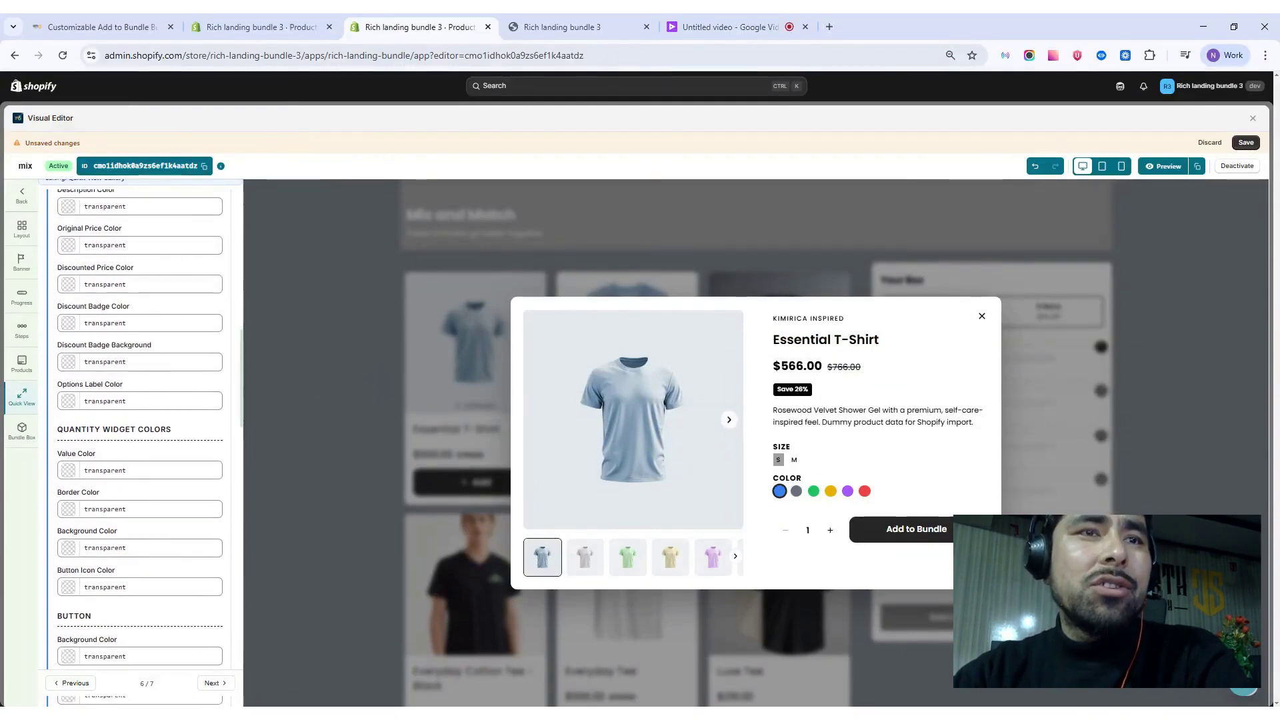
pyautogui.scroll(-1, 140, 427)
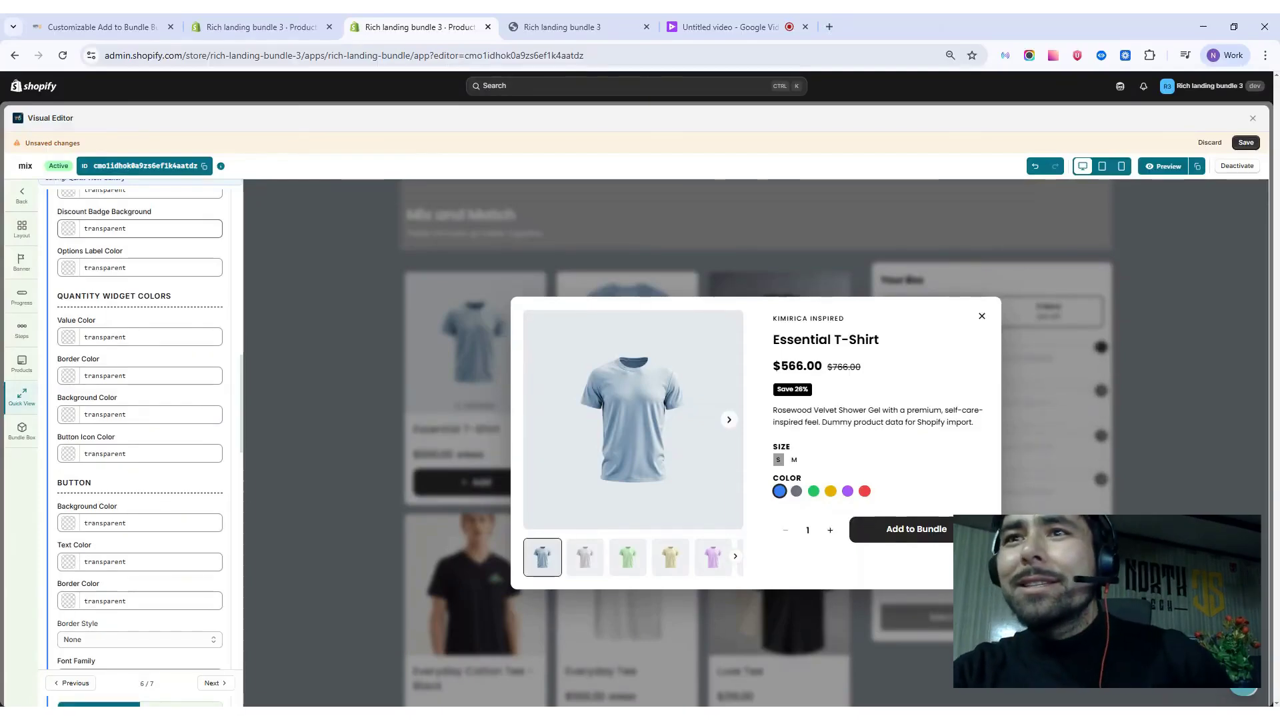
pyautogui.scroll(-3, 140, 427)
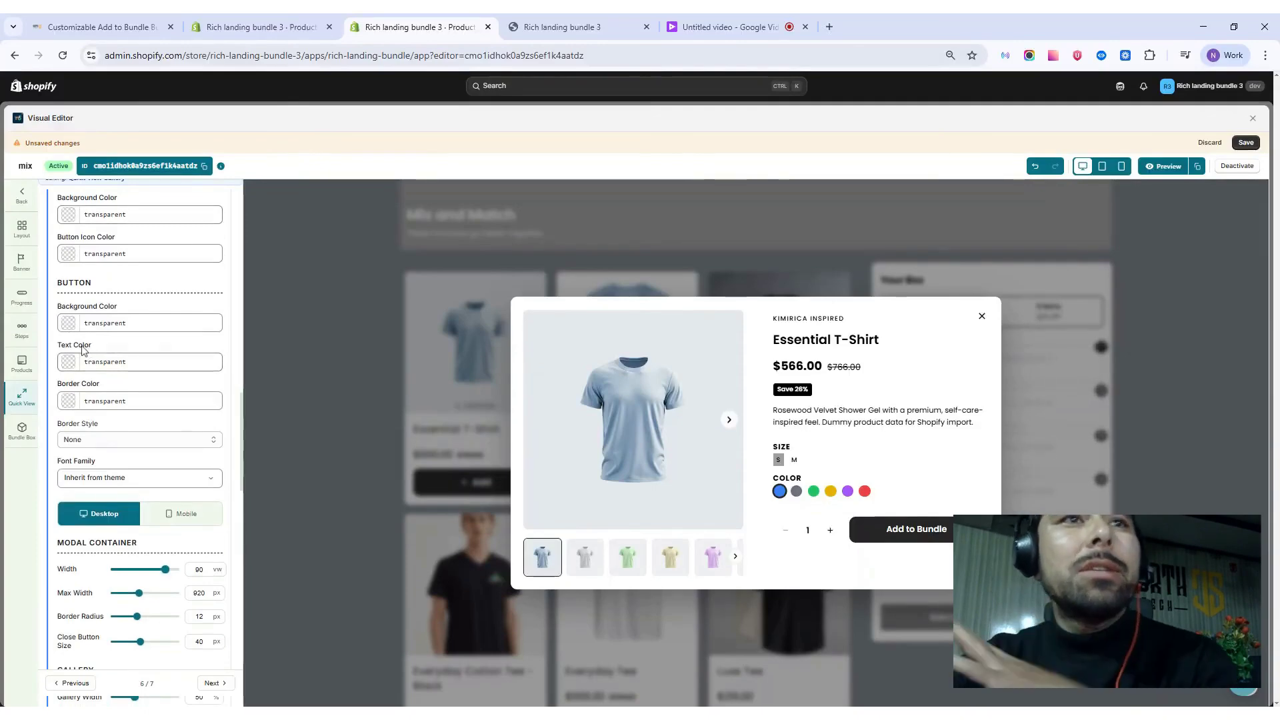
pyautogui.click(69, 324)
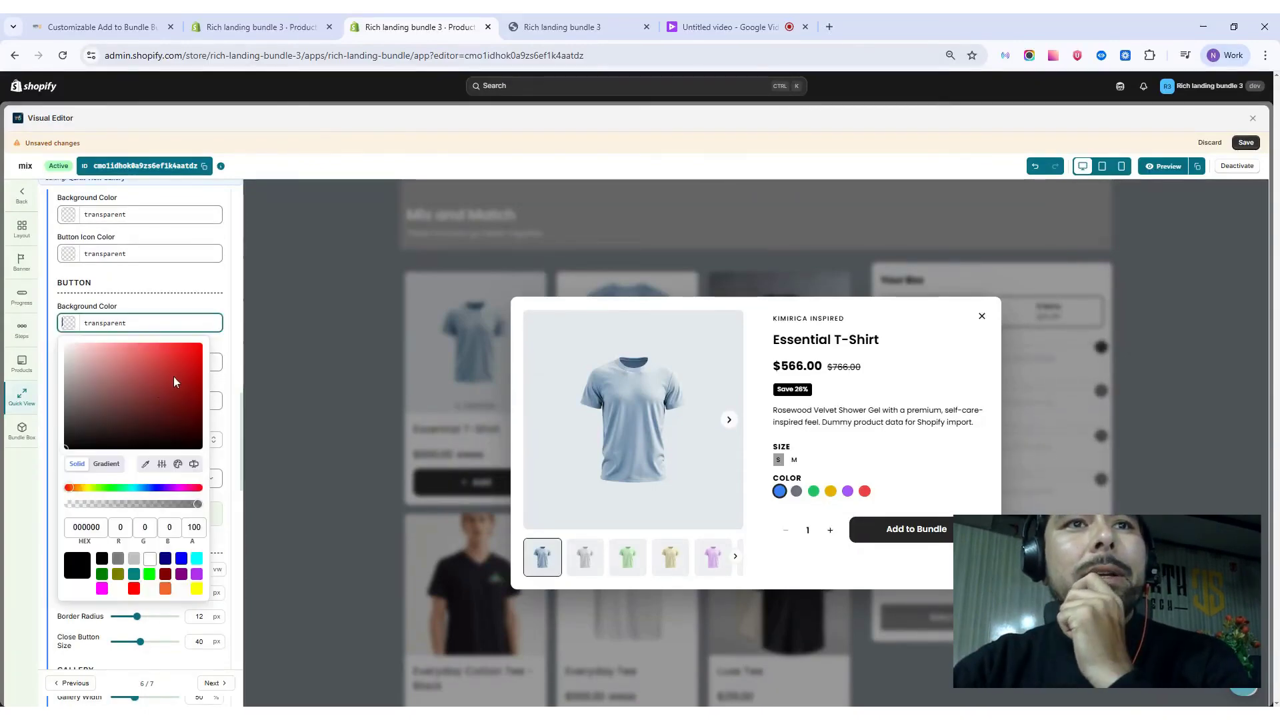
pyautogui.click(180, 351)
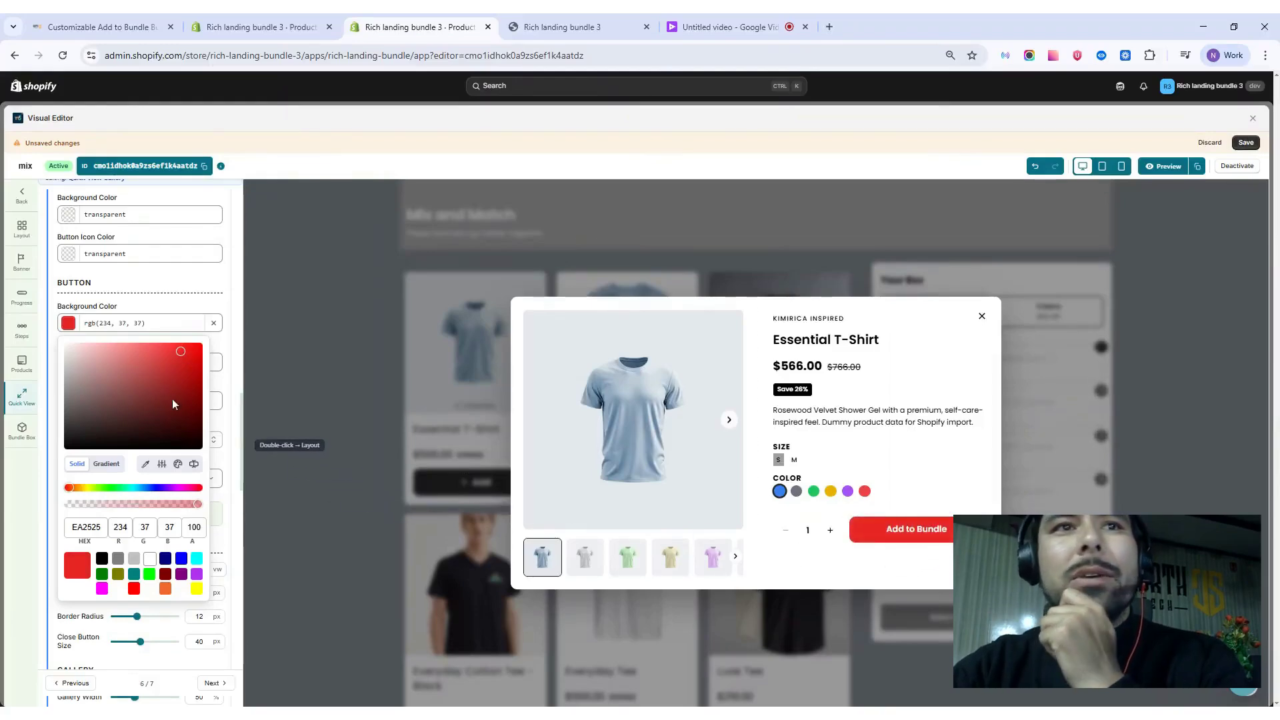
# Clear the quick view Add to Bundle button's background color back to transparent
pyautogui.click(213, 325)
pyautogui.click(235, 347)
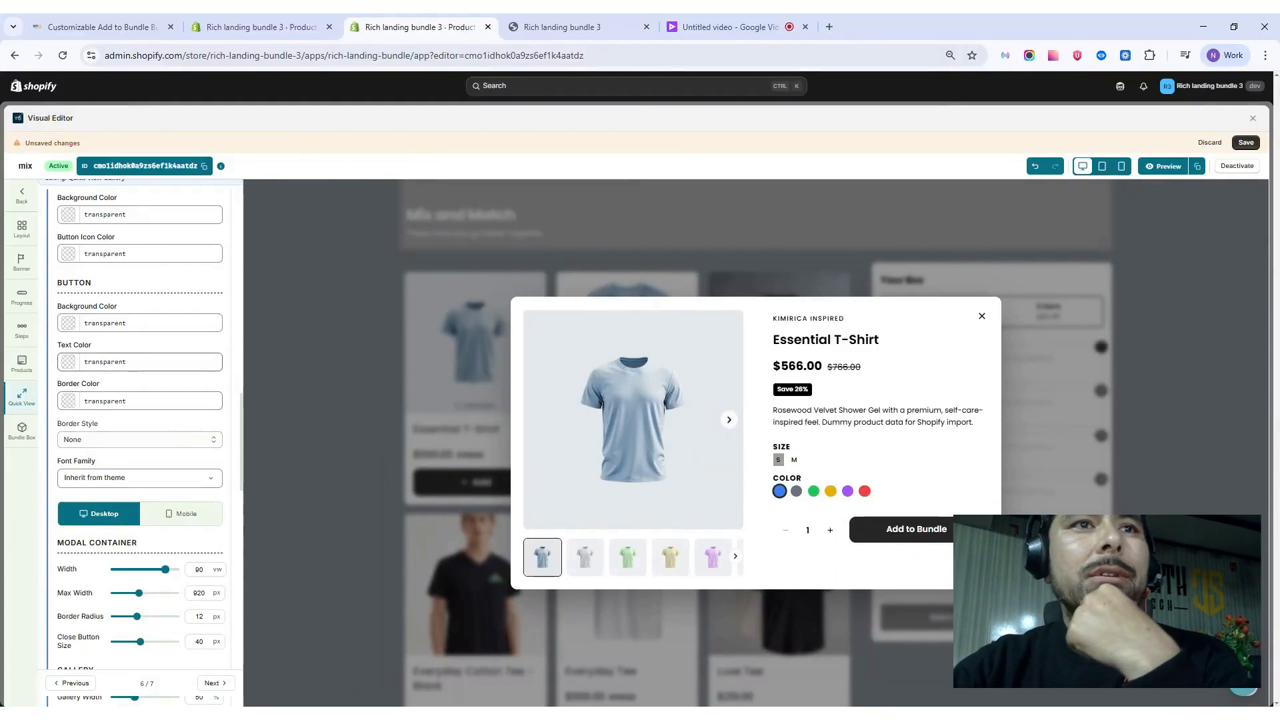
# Set the desktop modal container's width to 74 vw, max width to 1010 px and border radius to 14 px
pyautogui.scroll(-2, 208, 361)
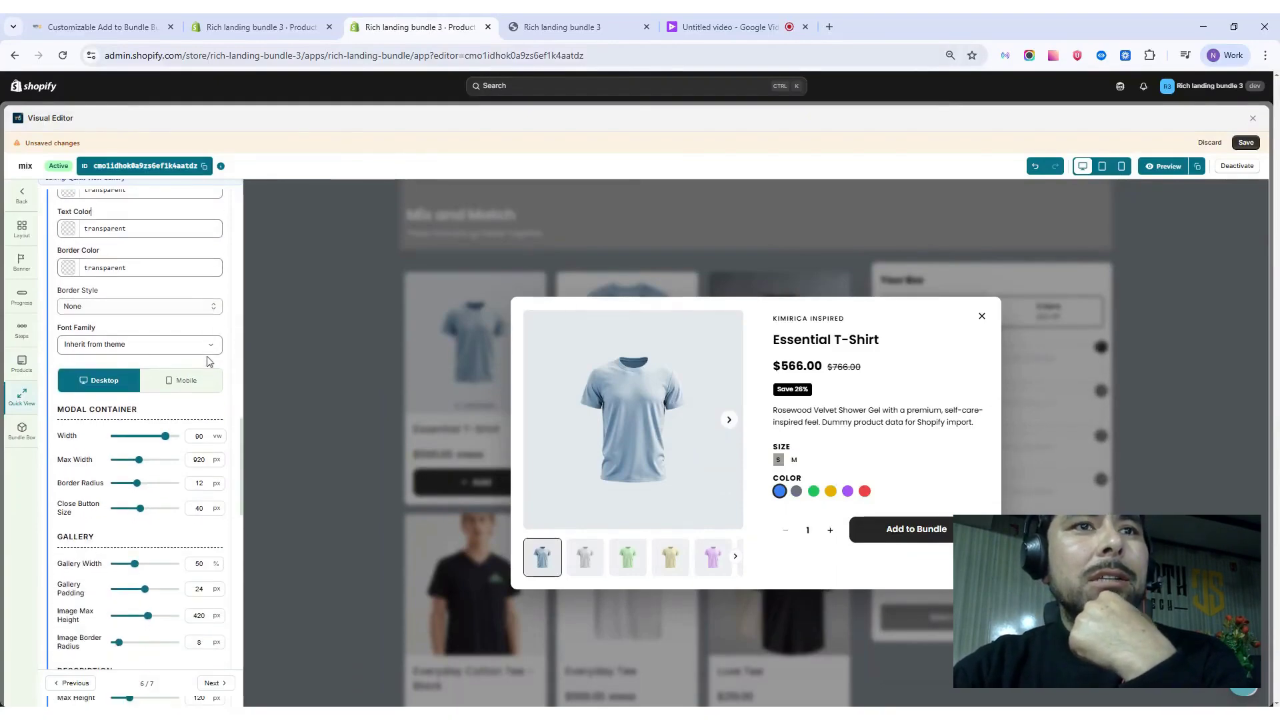
pyautogui.scroll(-2, 209, 361)
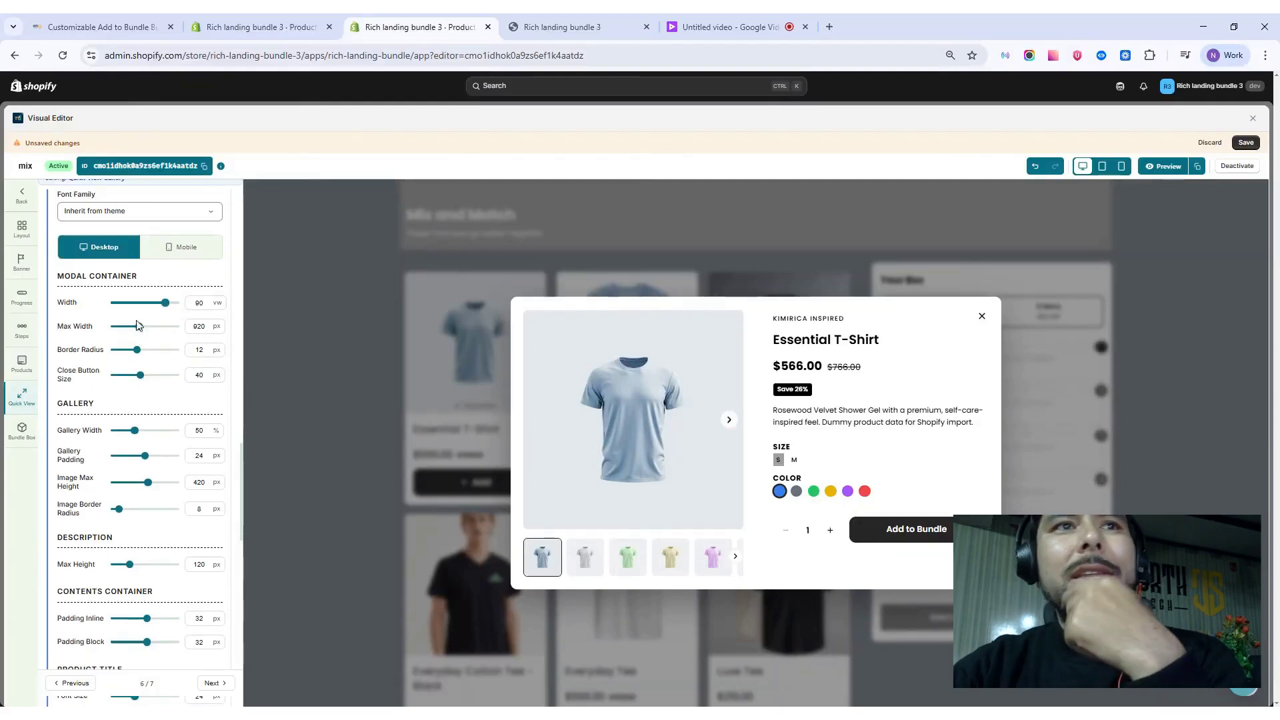
pyautogui.moveTo(164, 304); pyautogui.dragTo(148, 333)
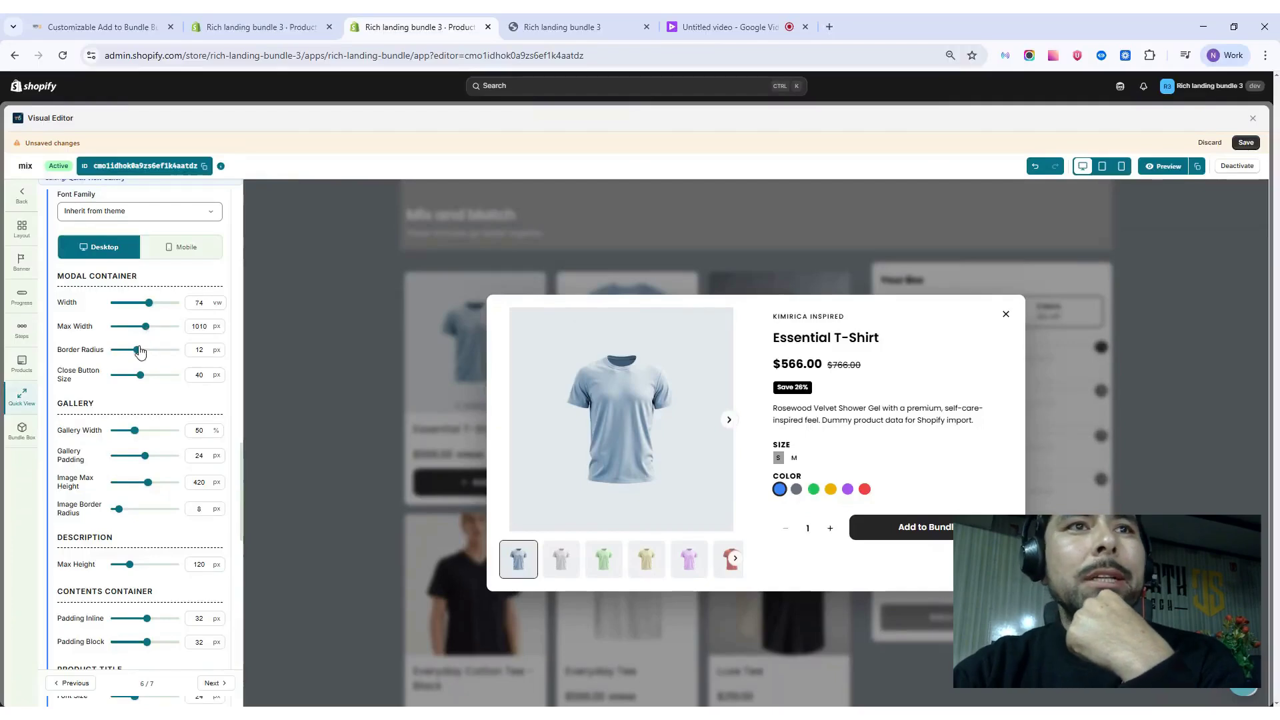
pyautogui.moveTo(137, 354)
pyautogui.mouseDown()
pyautogui.moveTo(166, 356)
pyautogui.moveTo(142, 356)
pyautogui.mouseUp()
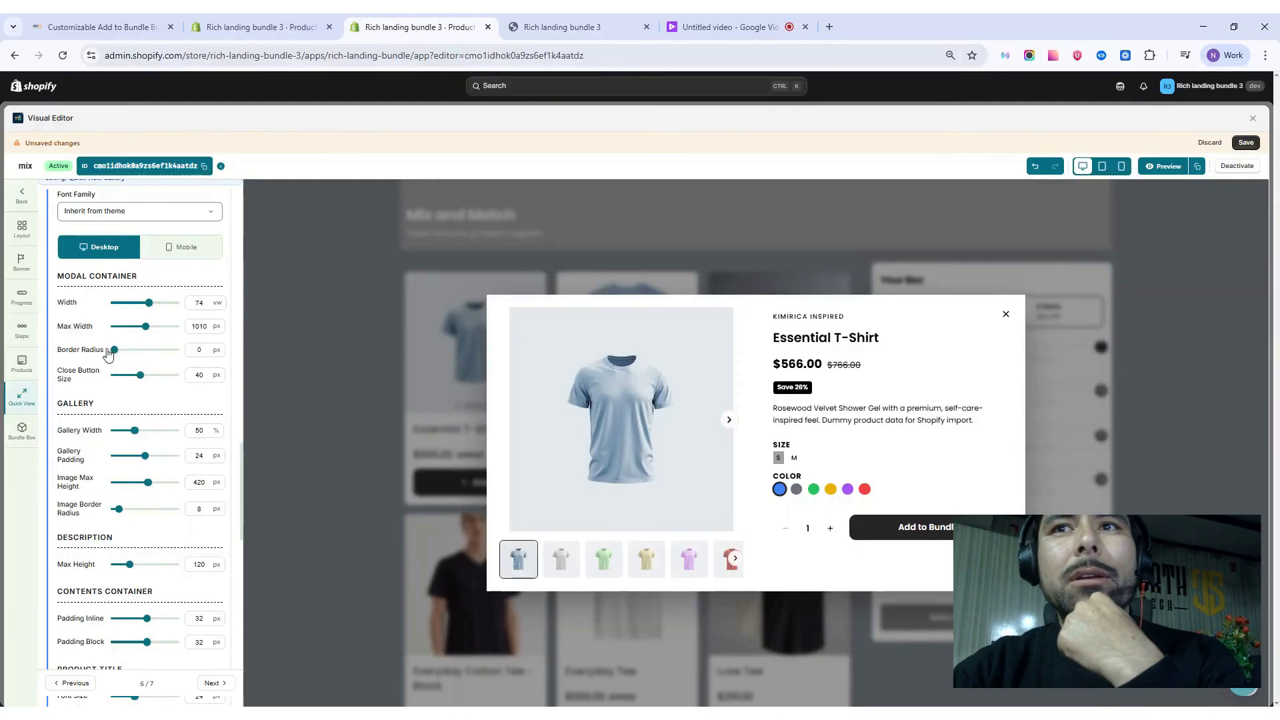
pyautogui.moveTo(142, 357); pyautogui.dragTo(144, 366)
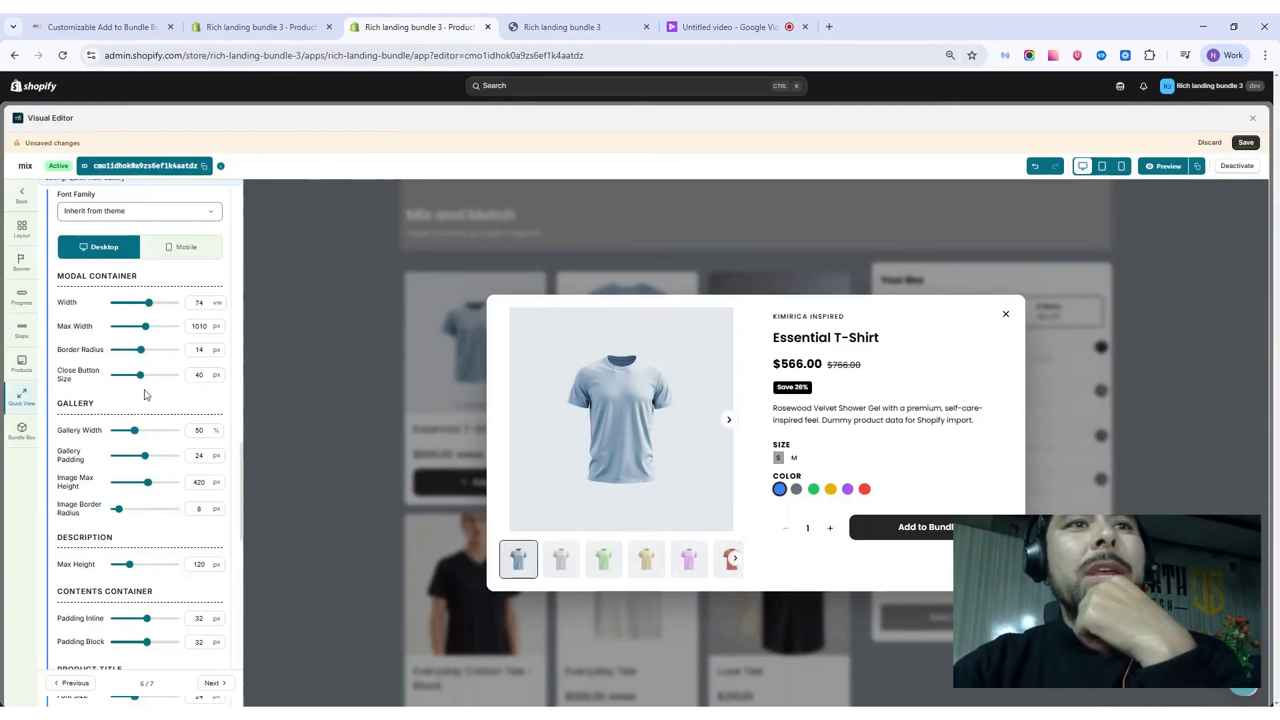
# Set the quick view's gallery width to 53% and try out the description's max height setting
pyautogui.scroll(-1, 166, 385)
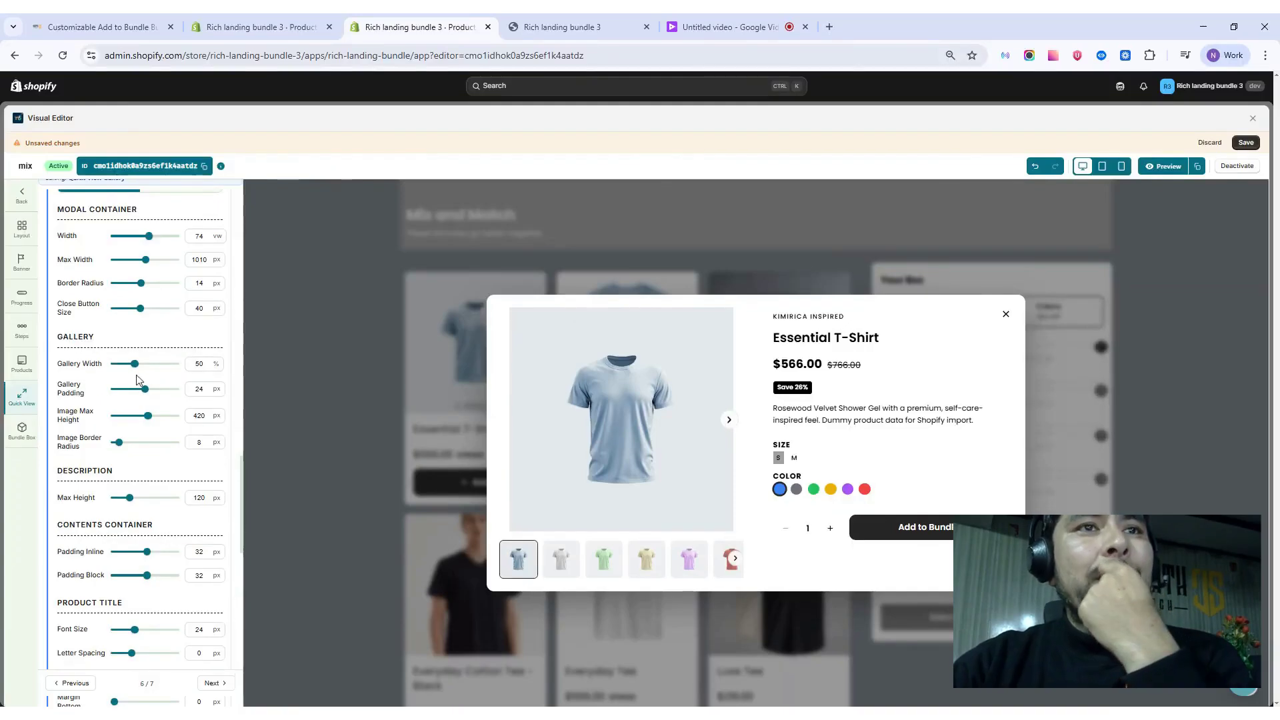
pyautogui.moveTo(136, 365); pyautogui.dragTo(141, 366)
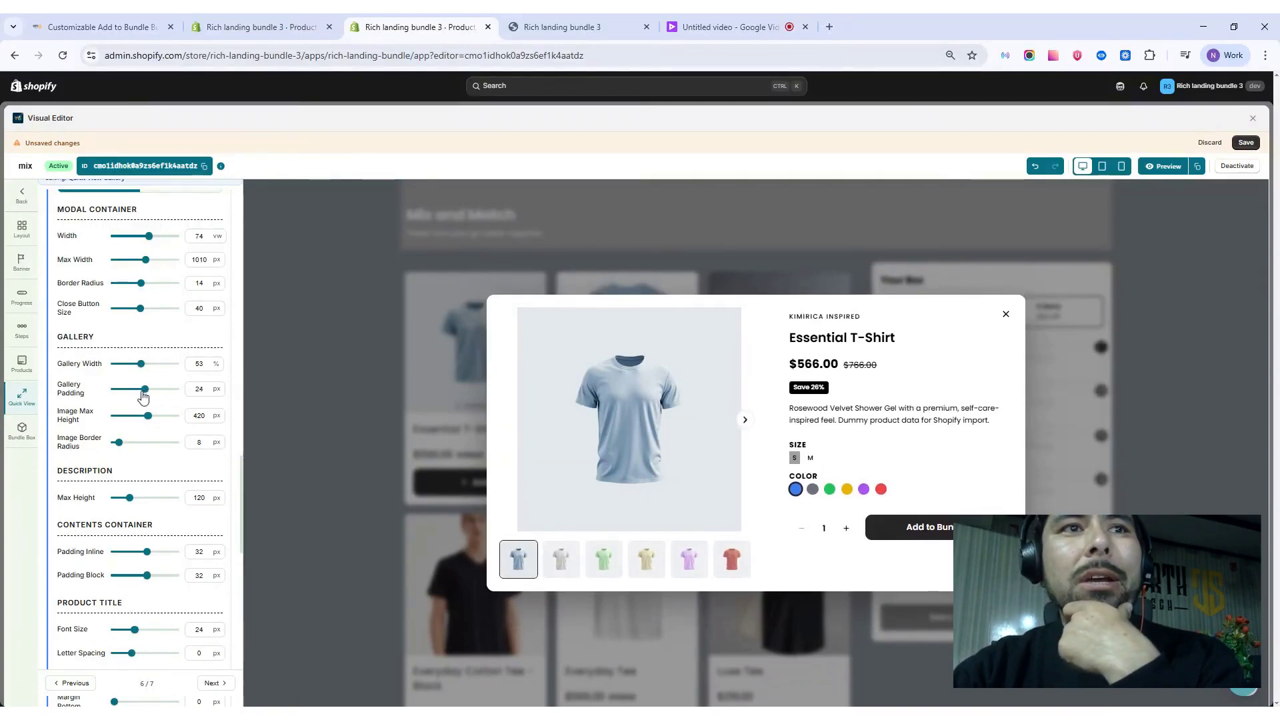
pyautogui.scroll(-2, 187, 448)
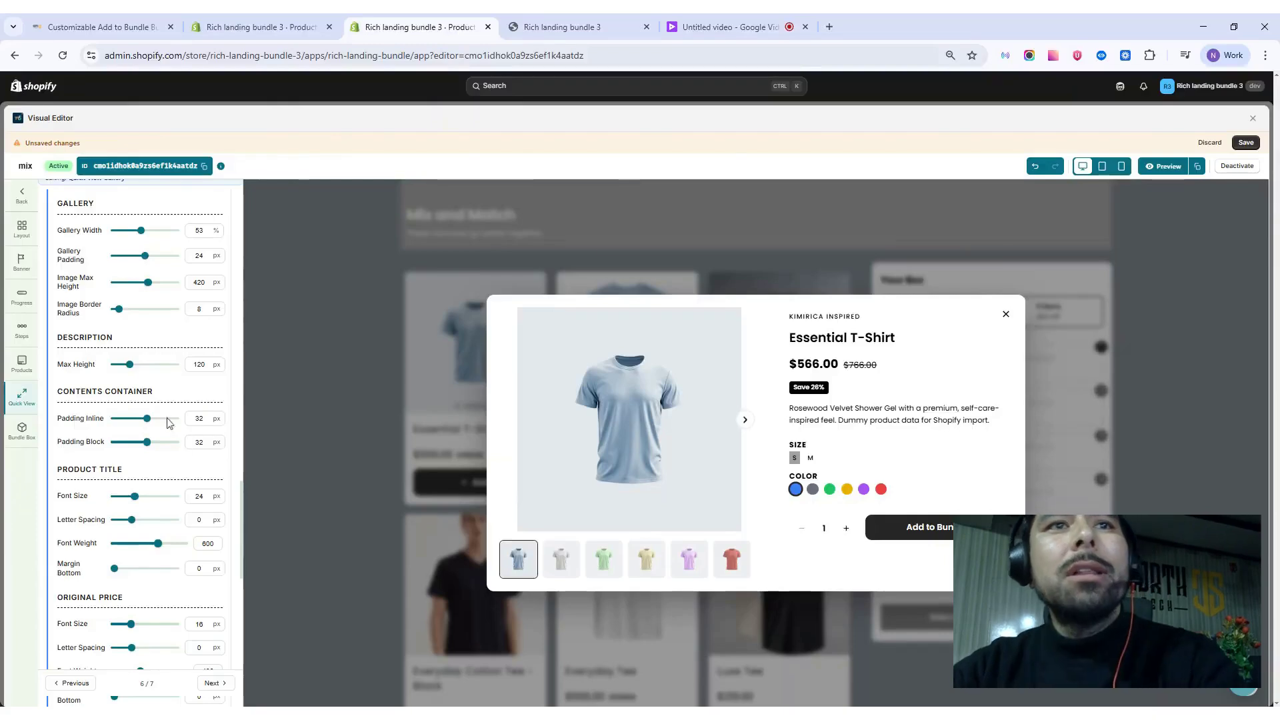
pyautogui.moveTo(129, 365)
pyautogui.mouseDown()
pyautogui.moveTo(116, 365)
pyautogui.moveTo(175, 372)
pyautogui.moveTo(72, 374)
pyautogui.moveTo(153, 371)
pyautogui.moveTo(113, 371)
pyautogui.moveTo(130, 378)
pyautogui.mouseUp()
pyautogui.scroll(1, 140, 433)
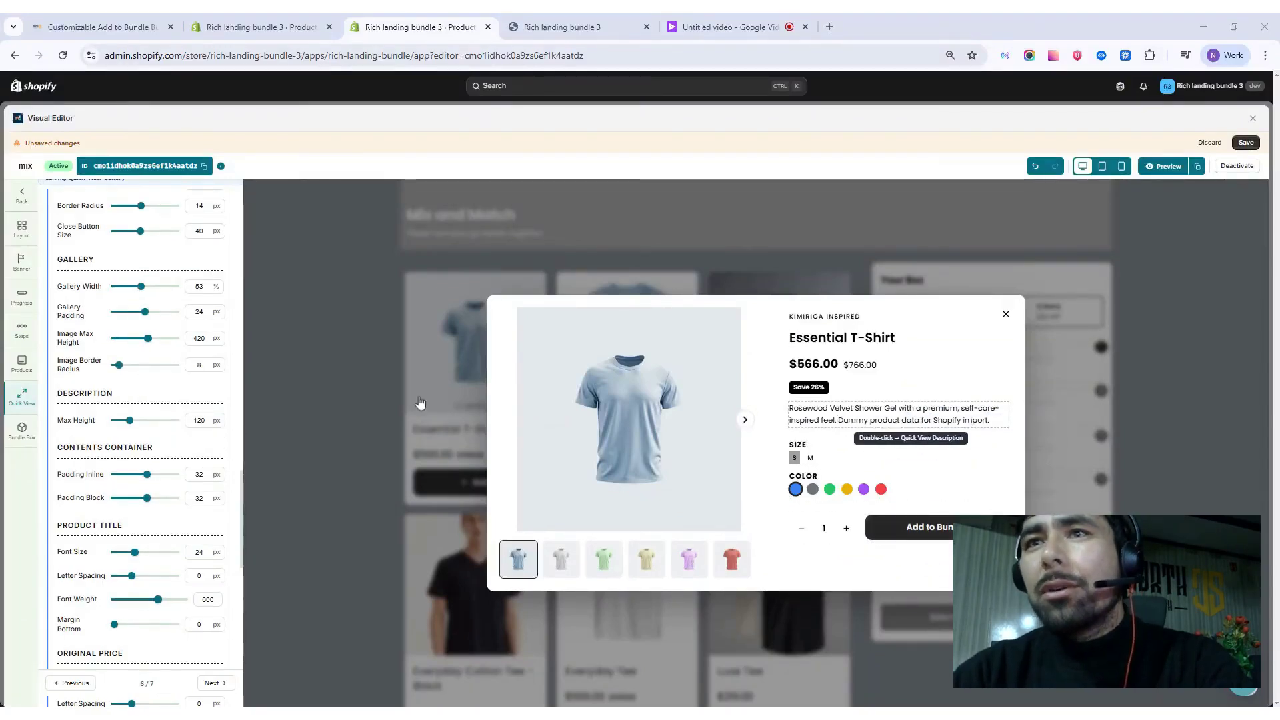
# Set the contents container's padding to 27 px inline and 34 px block, and the product title to 28 px, 1.3 px spacing, weight 500
pyautogui.scroll(-2, 178, 385)
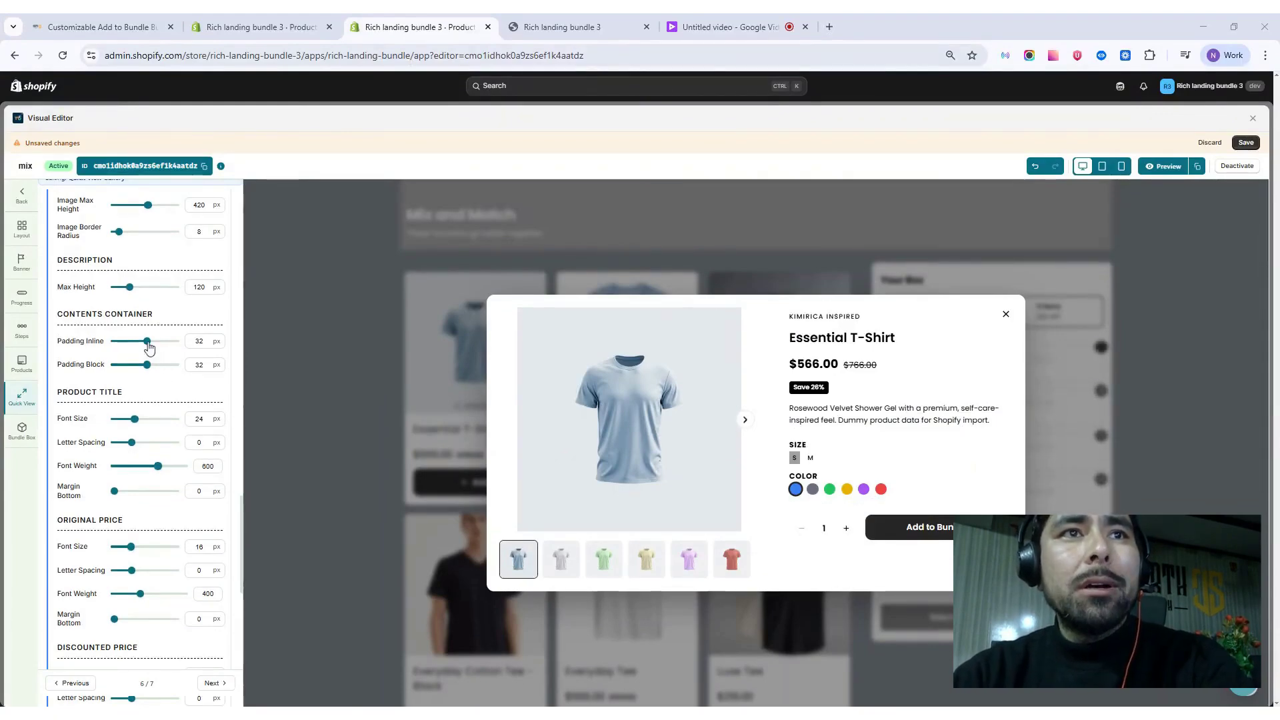
pyautogui.moveTo(148, 347); pyautogui.dragTo(149, 400)
# Set the original price's font size to 17 px and letter spacing to 0.2 px, leaving its bottom margin at 0
pyautogui.scroll(-1, 145, 377)
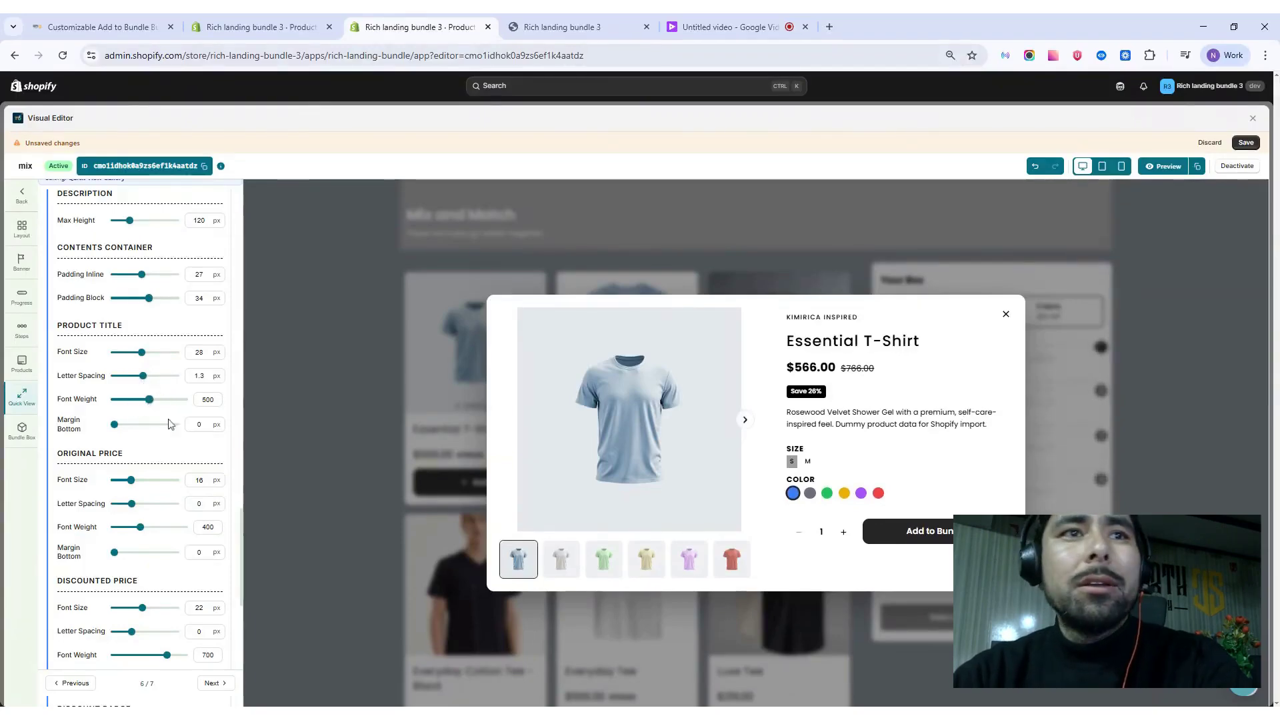
pyautogui.scroll(-2, 160, 458)
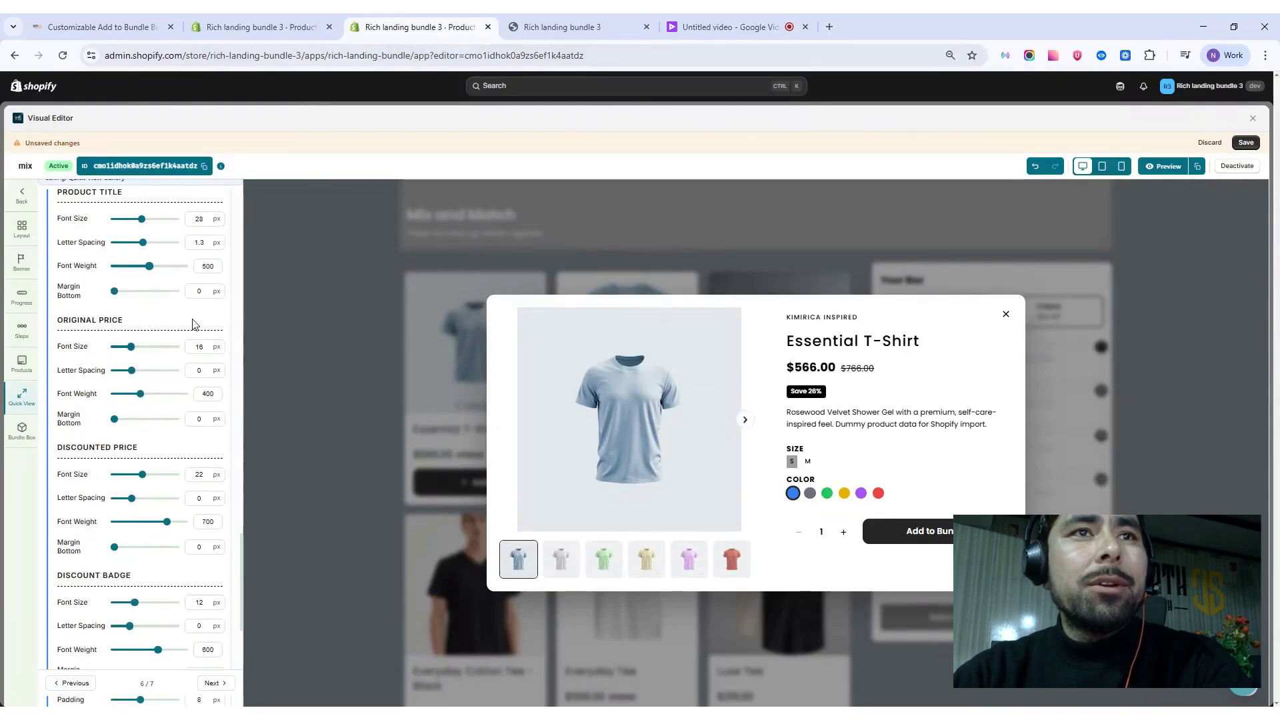
pyautogui.scroll(-1, 193, 324)
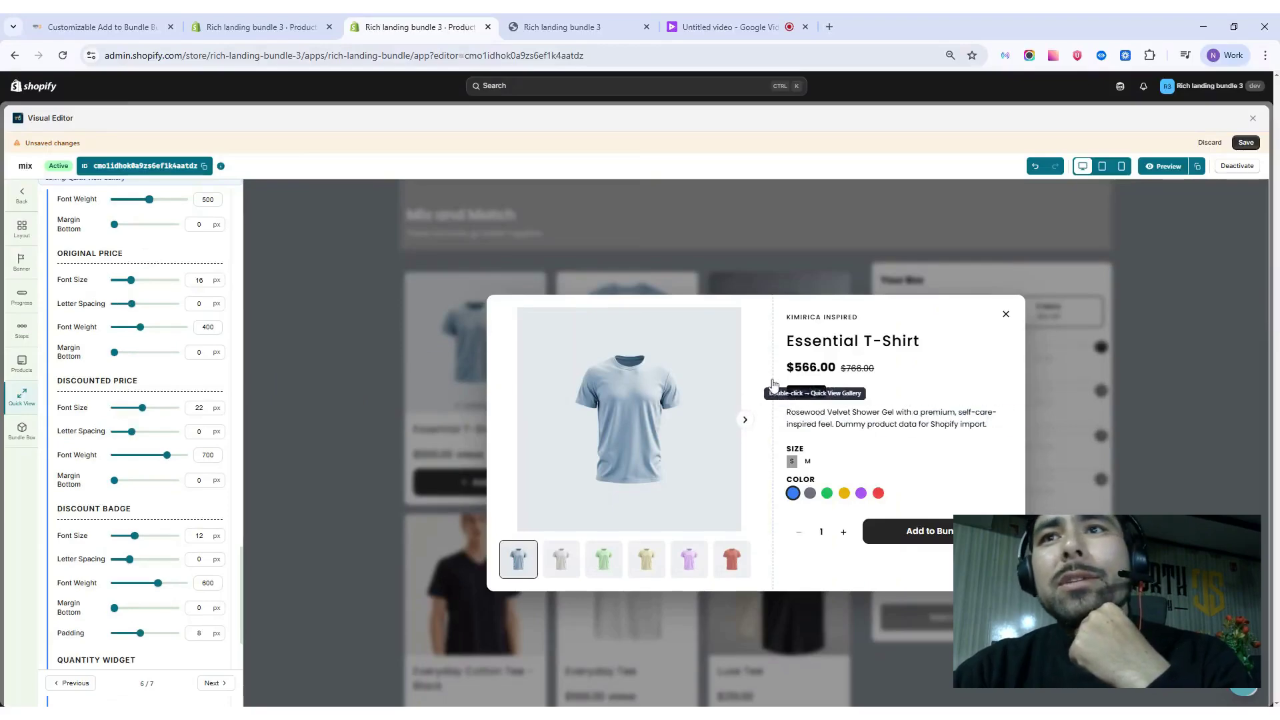
pyautogui.moveTo(134, 281); pyautogui.dragTo(133, 307)
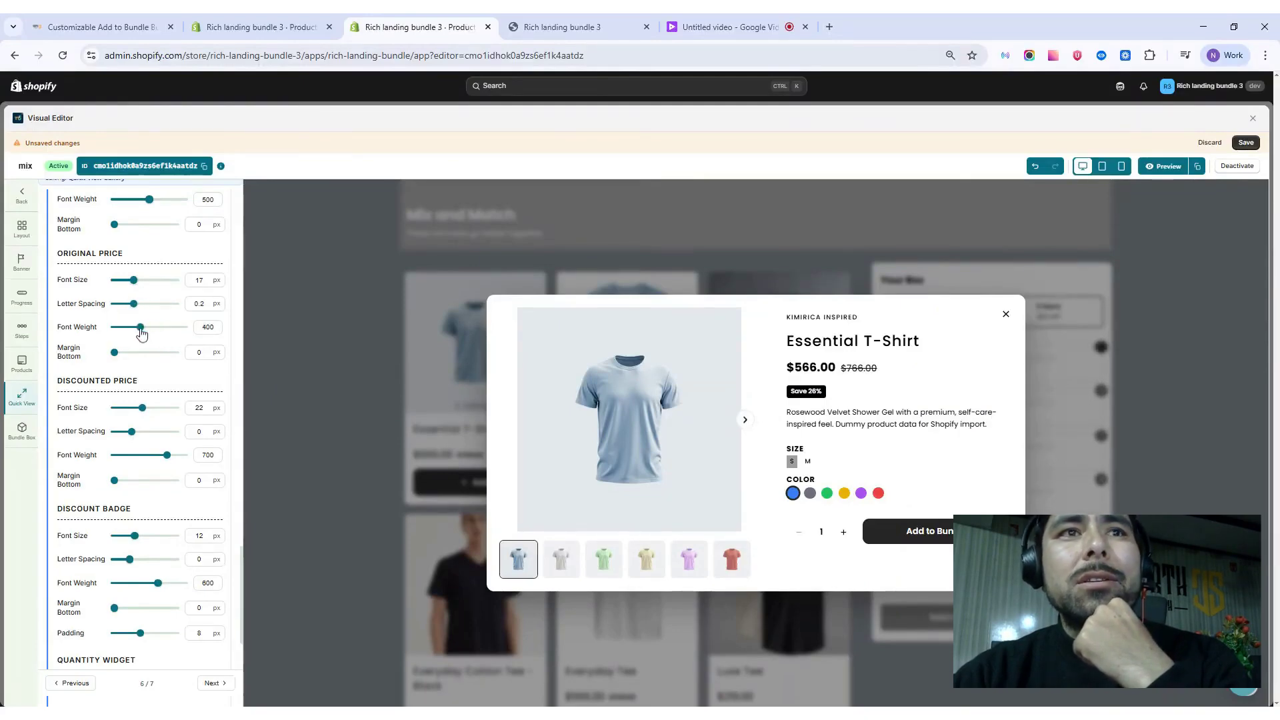
pyautogui.moveTo(122, 359)
pyautogui.mouseDown()
pyautogui.moveTo(169, 355)
pyautogui.moveTo(110, 358)
pyautogui.mouseUp()
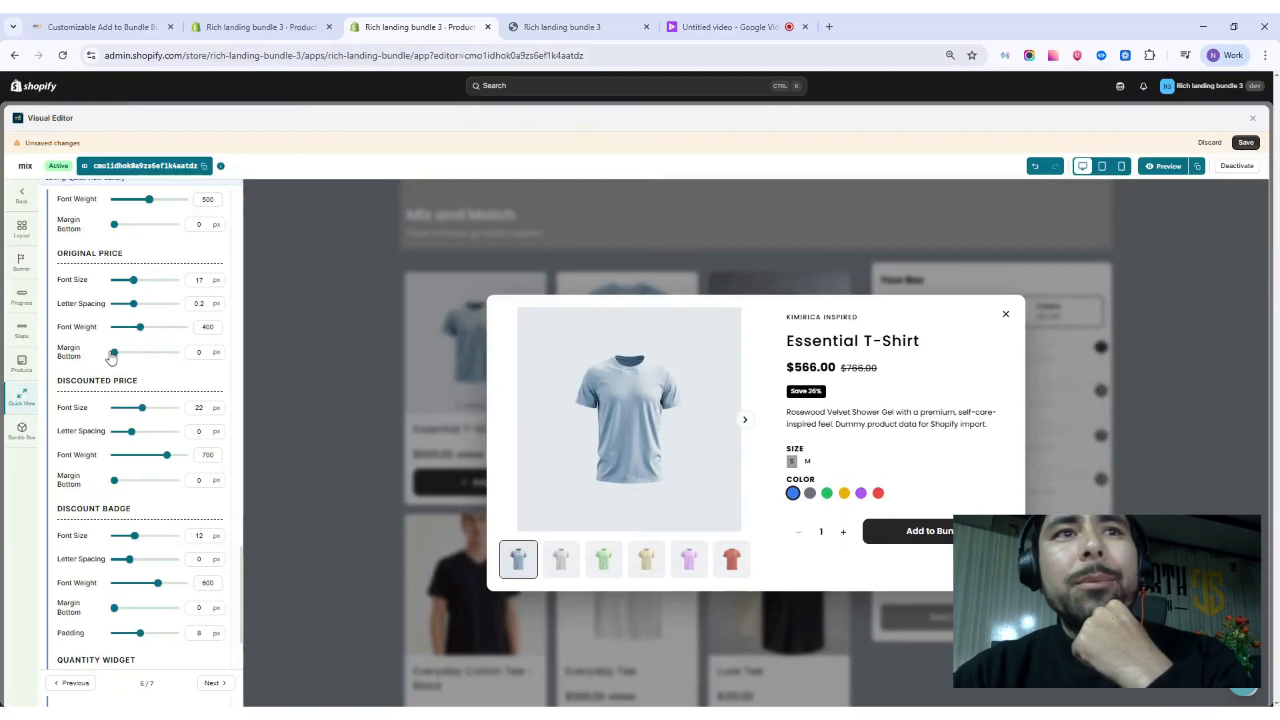
# Set the discounted price's font weight to 600
pyautogui.scroll(-1, 172, 360)
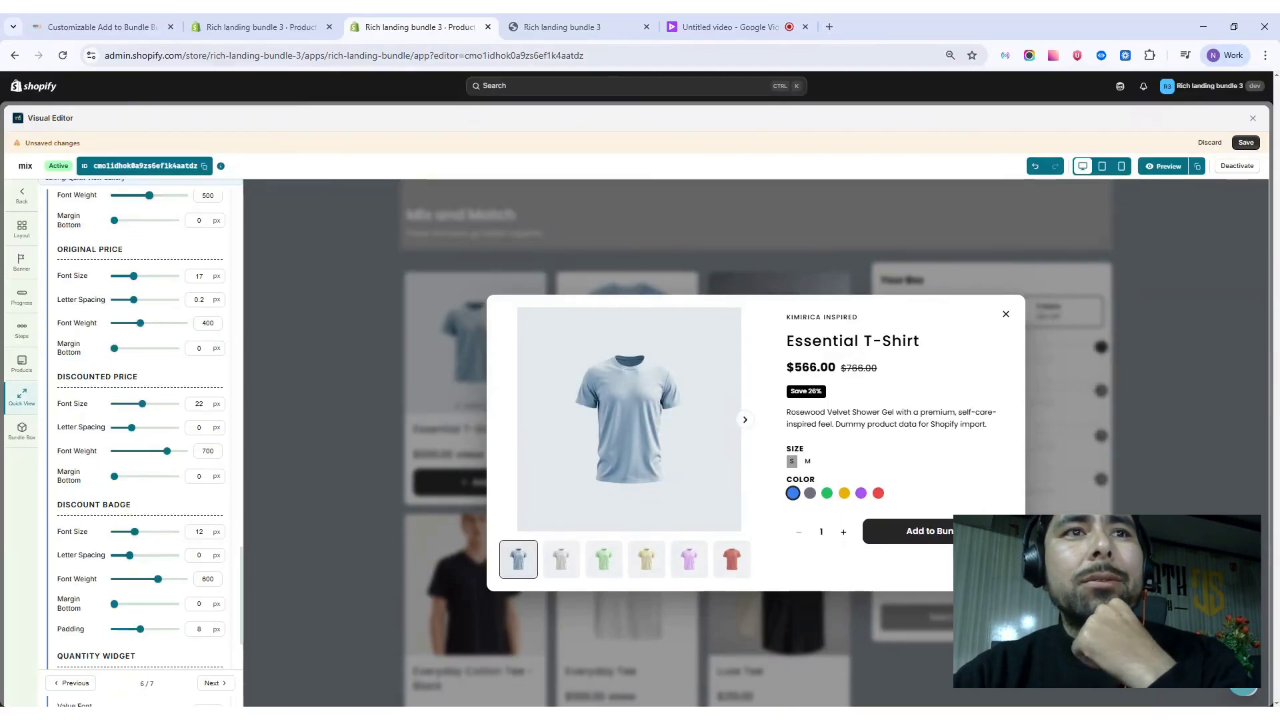
pyautogui.scroll(-2, 141, 347)
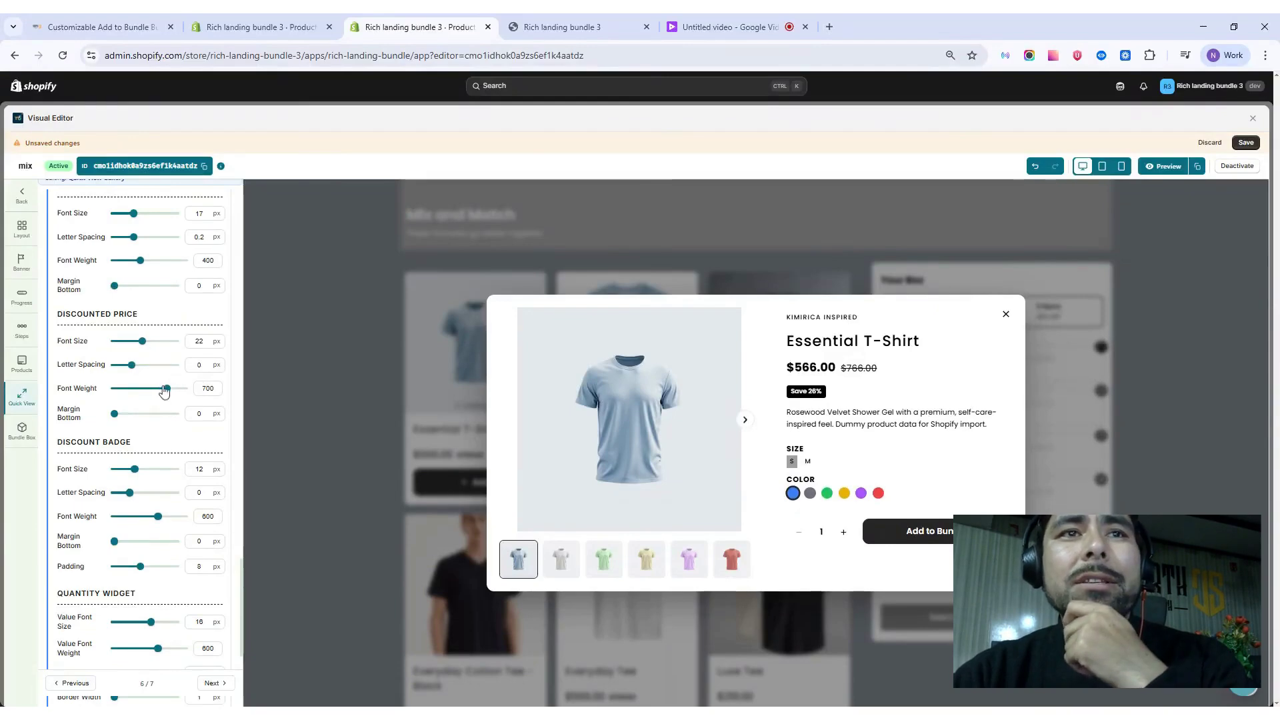
pyautogui.moveTo(164, 392)
pyautogui.mouseDown()
pyautogui.moveTo(143, 392)
pyautogui.moveTo(158, 393)
pyautogui.mouseUp()
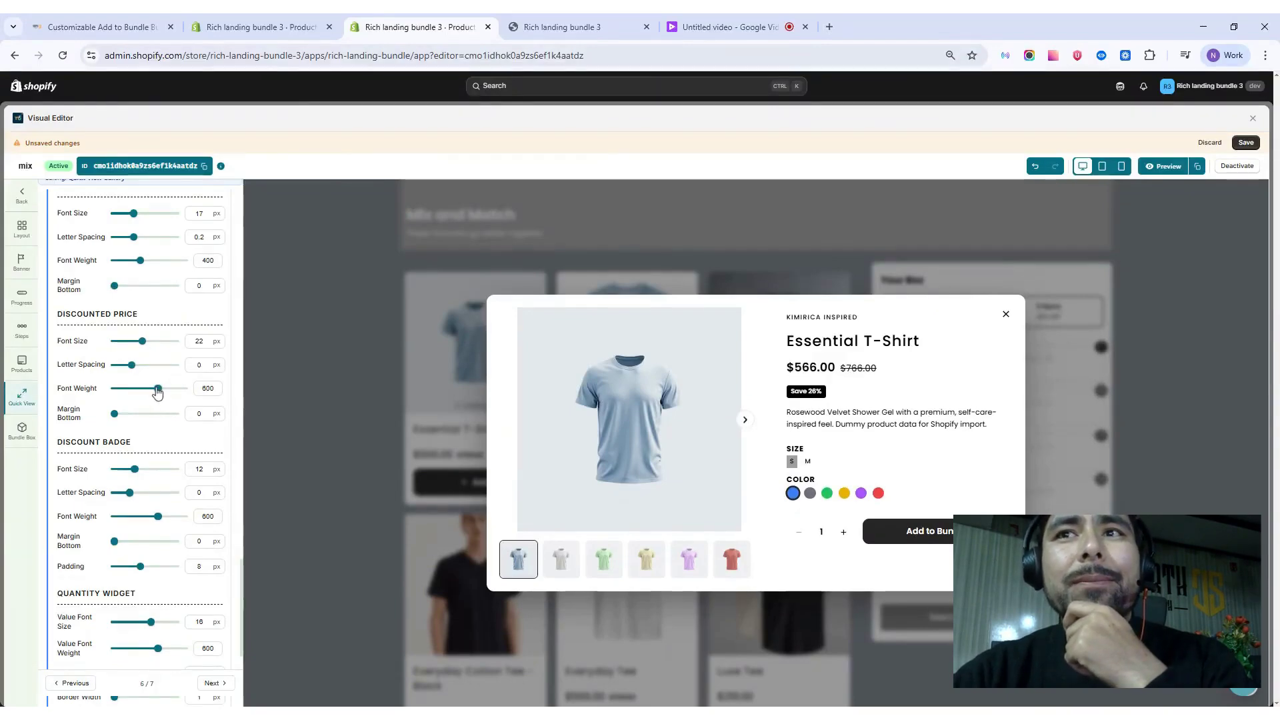
# Set the discount badge to font size 11 px, letter spacing -0.1 px, font weight 500, bottom margin 4 px and padding 9 px
pyautogui.scroll(-2, 189, 403)
pyautogui.scroll(-2, 187, 399)
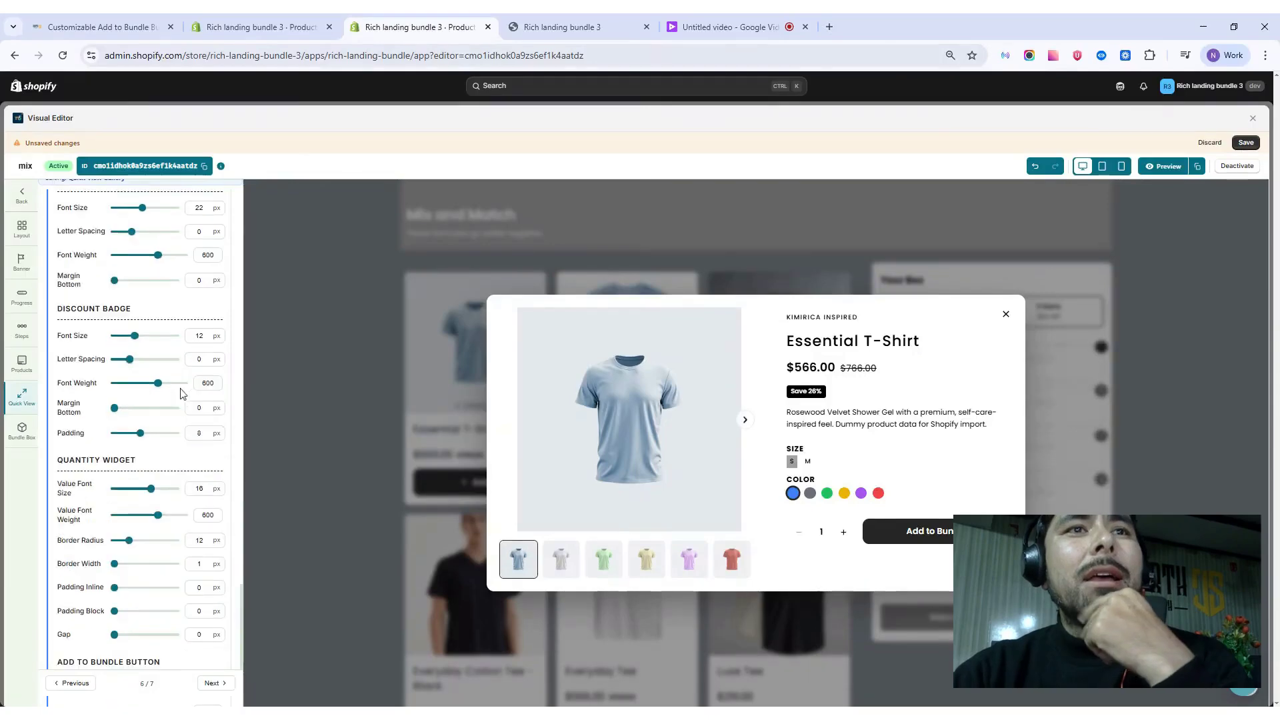
pyautogui.scroll(-1, 181, 394)
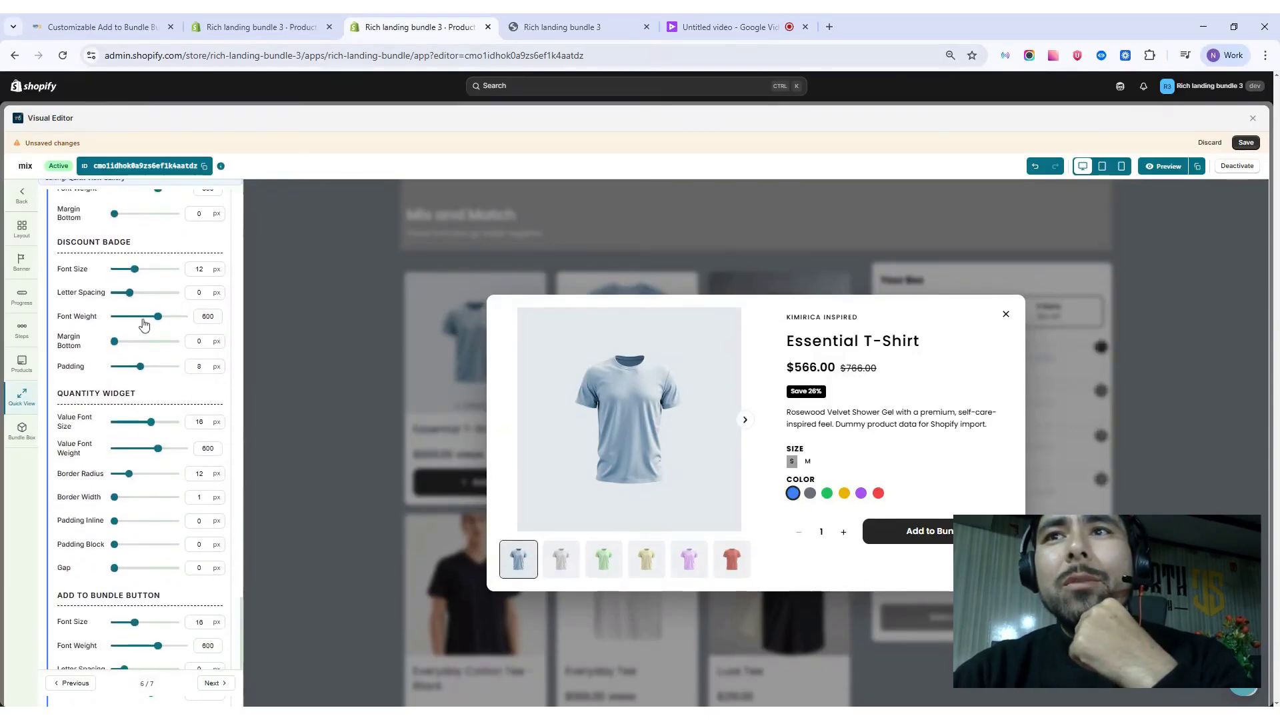
pyautogui.scroll(1, 143, 318)
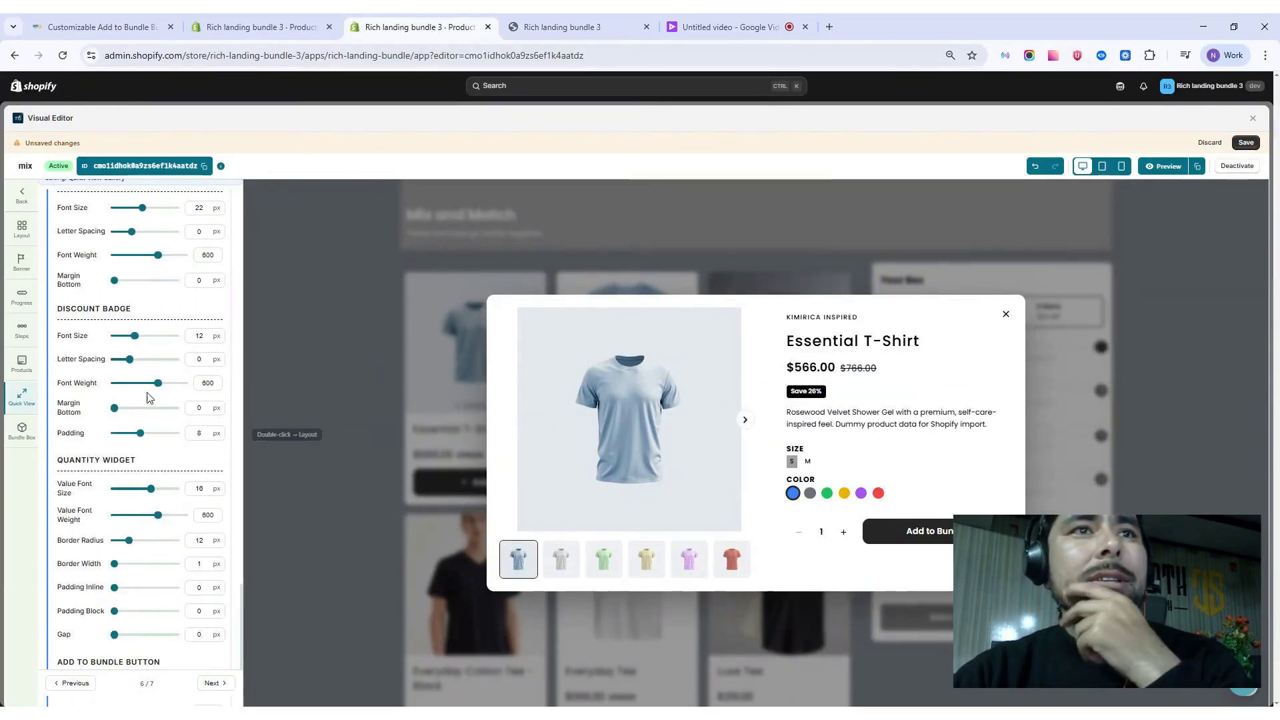
pyautogui.moveTo(142, 341); pyautogui.dragTo(148, 437)
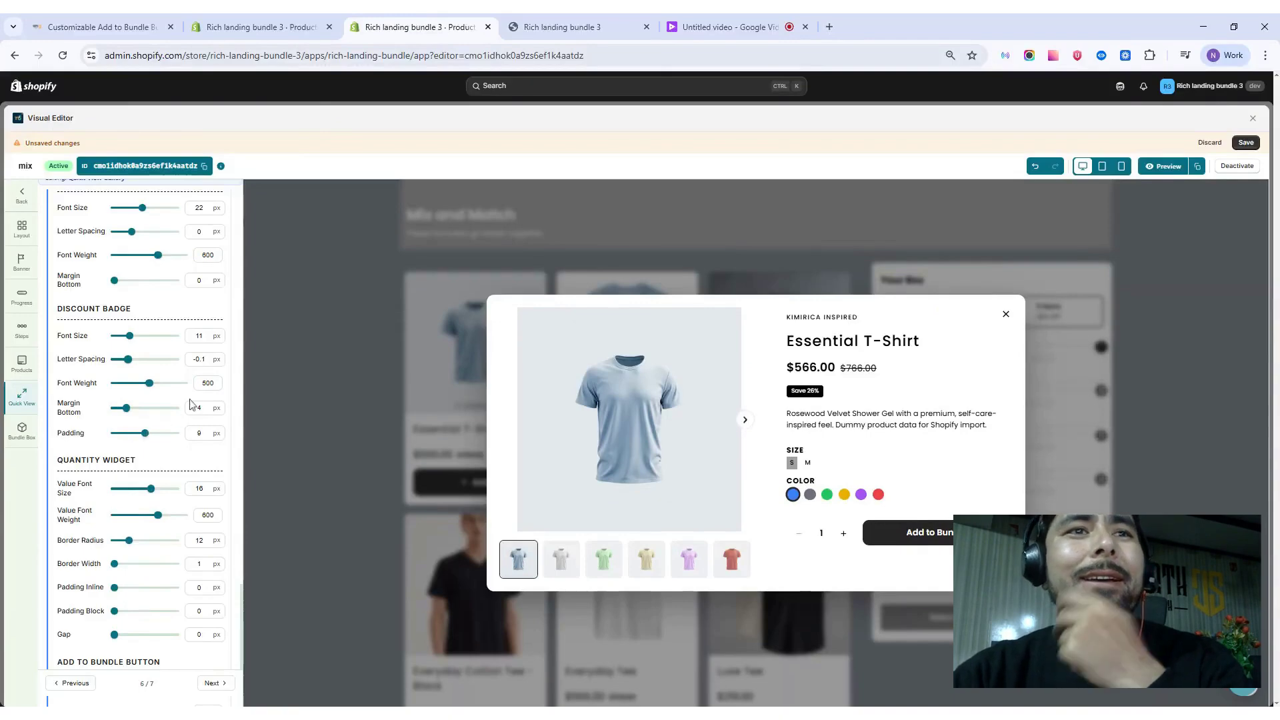
# Try a 14 px value font size for the quick view's quantity widget, restore 16 px, and set the value font weight to 700
pyautogui.scroll(-2, 190, 403)
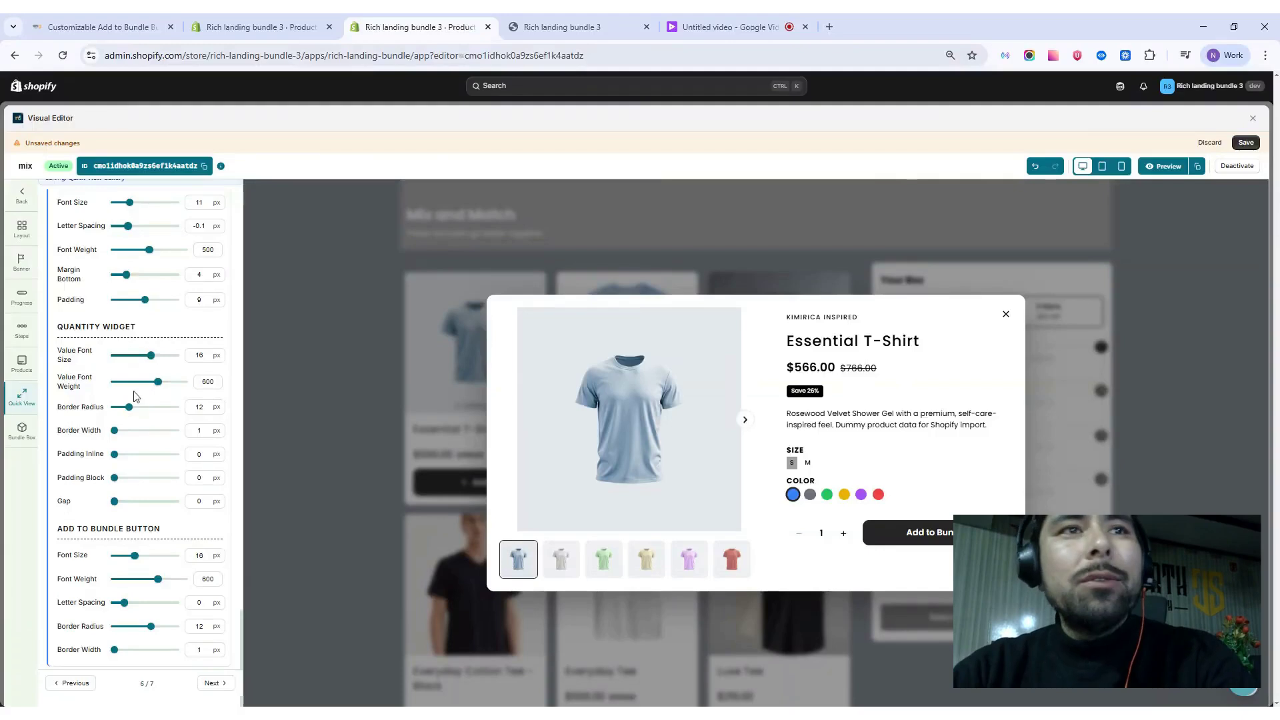
pyautogui.moveTo(152, 362)
pyautogui.mouseDown()
pyautogui.moveTo(126, 365)
pyautogui.moveTo(140, 365)
pyautogui.mouseUp()
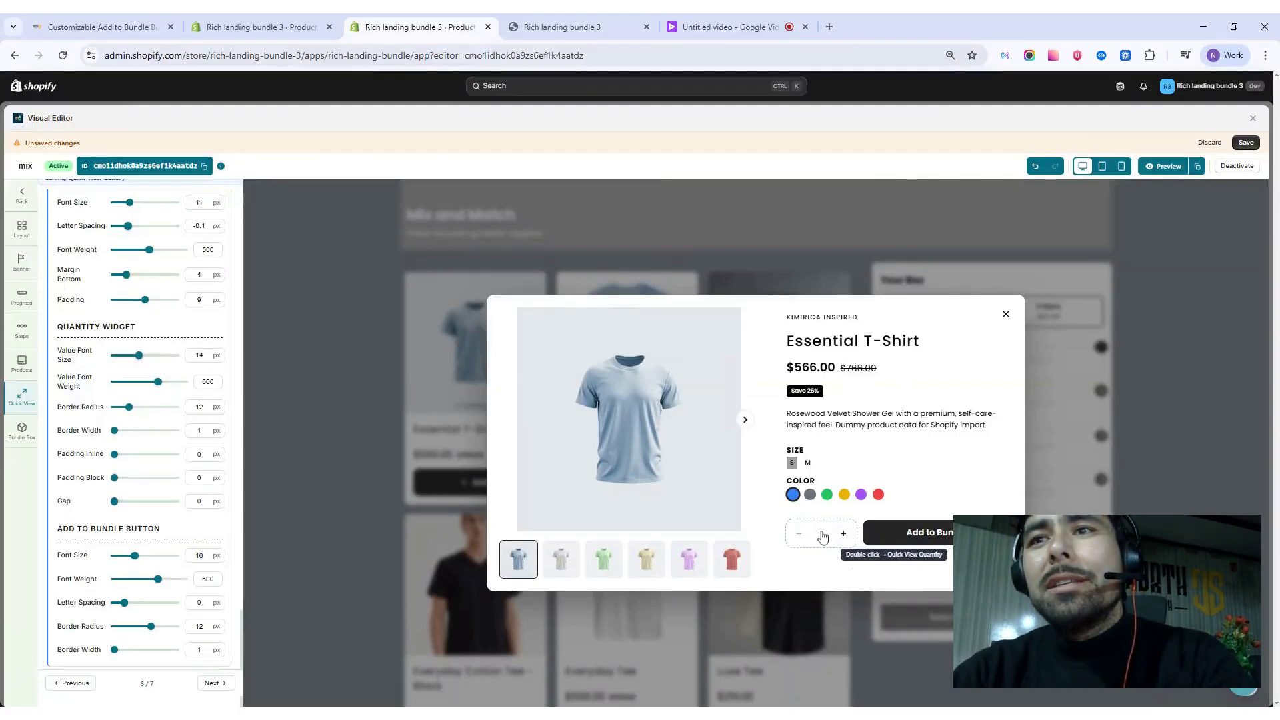
pyautogui.moveTo(145, 362)
pyautogui.mouseDown()
pyautogui.moveTo(171, 364)
pyautogui.moveTo(152, 364)
pyautogui.mouseUp()
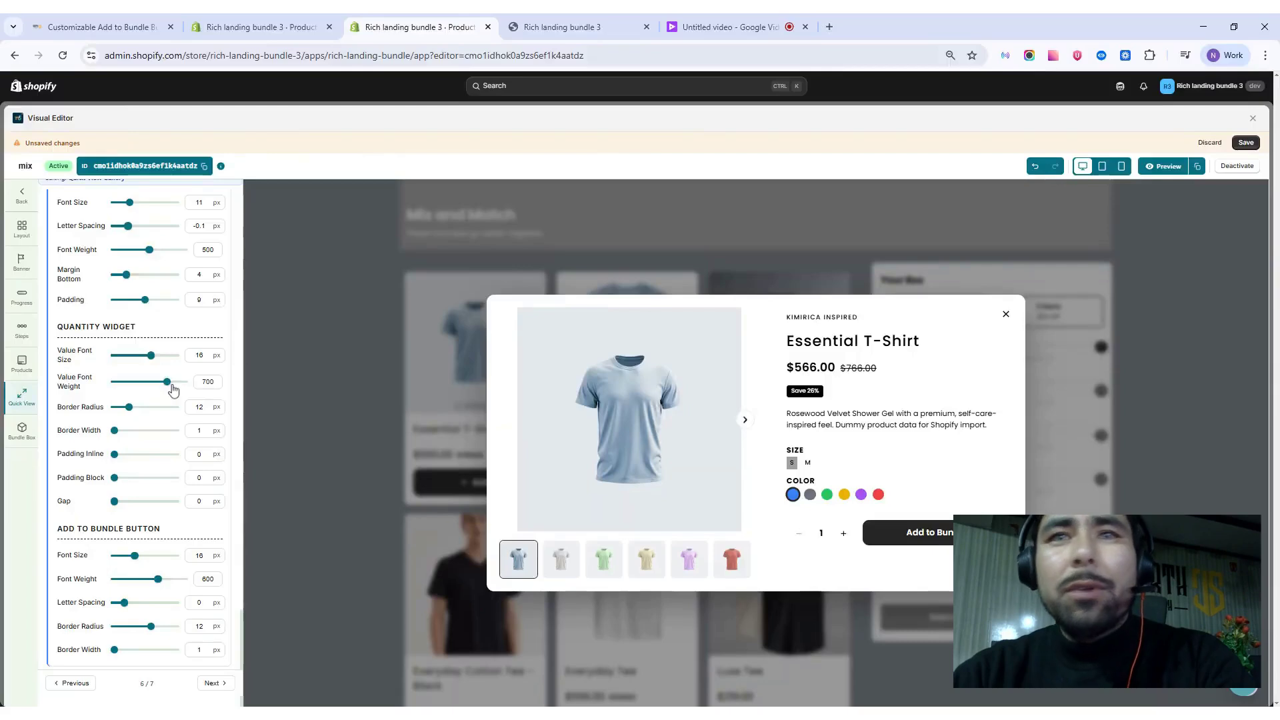
pyautogui.moveTo(185, 392)
pyautogui.mouseDown()
pyautogui.moveTo(140, 391)
pyautogui.moveTo(166, 393)
pyautogui.mouseUp()
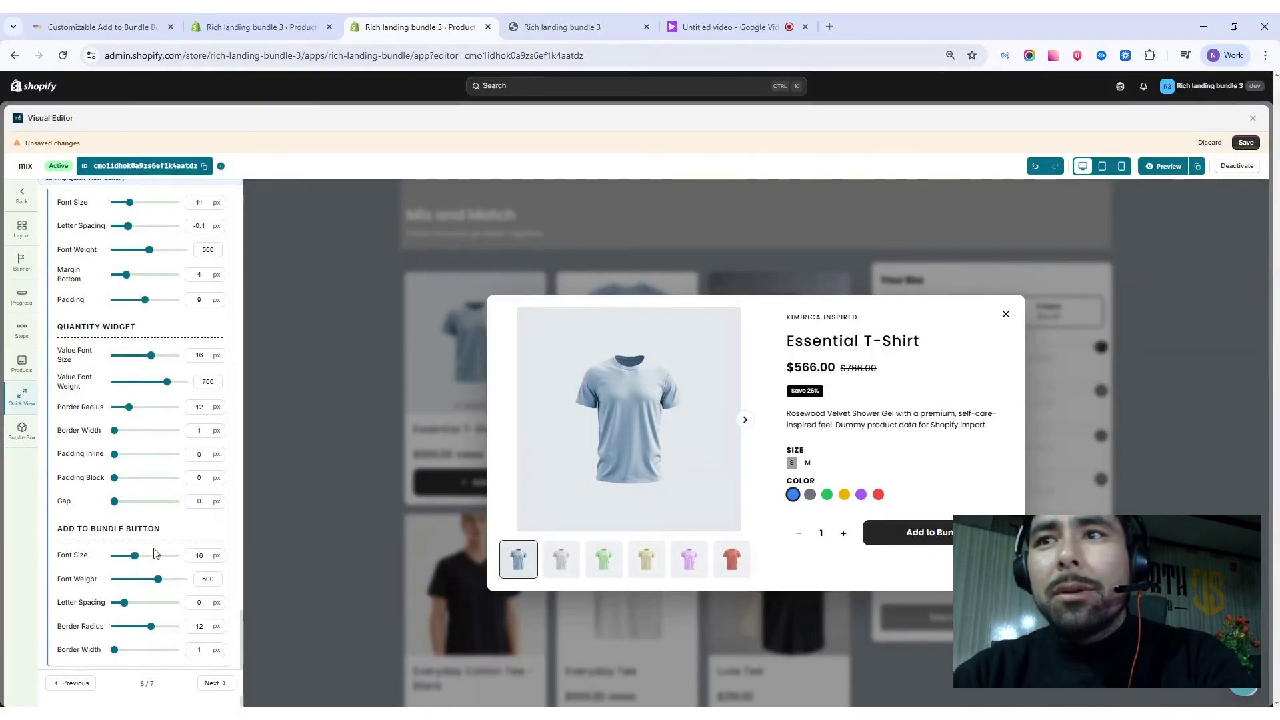
# Set the quick view's Add to Bundle button to font size 17 px, letter spacing 0.9 px and border radius 6 px, and adjust its border width
pyautogui.moveTo(140, 560); pyautogui.dragTo(135, 635)
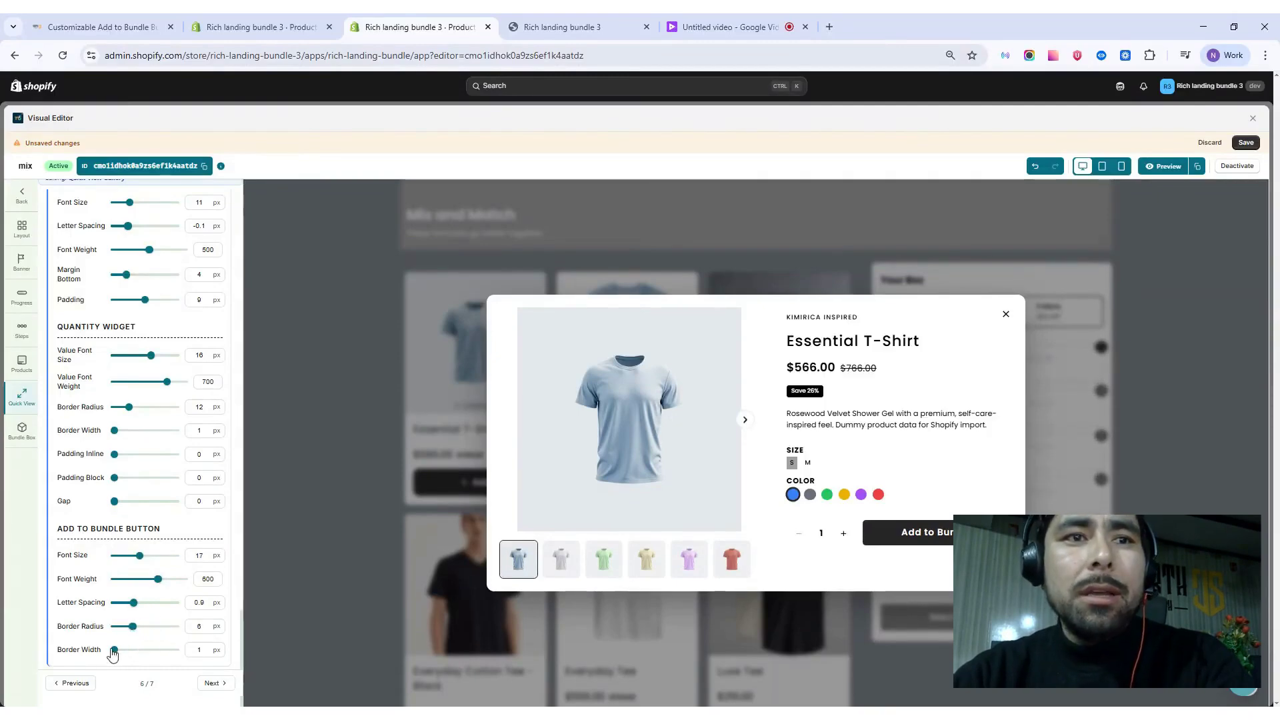
pyautogui.moveTo(114, 650); pyautogui.dragTo(129, 650)
pyautogui.scroll(-15, 153, 482)
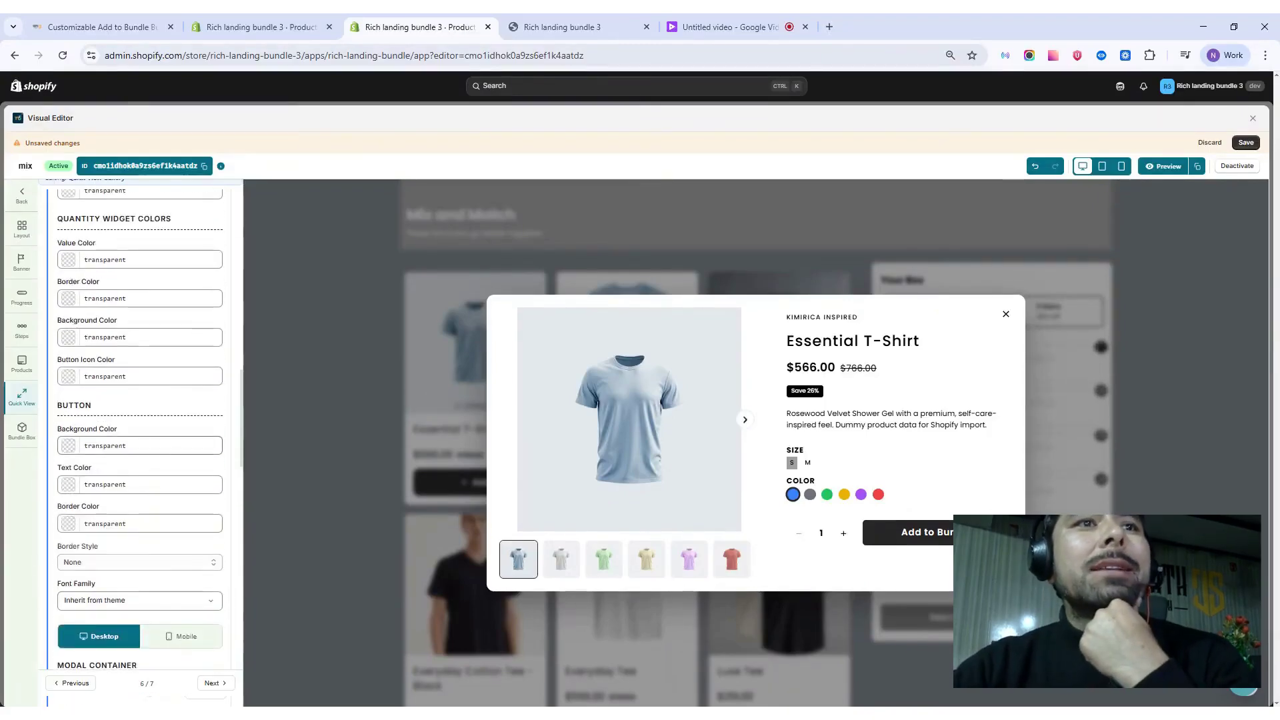
# Open the Quantity Widget settings for the products, close the quick view modal and try adding the Essential T-Shirt to the bundle
pyautogui.click(25, 371)
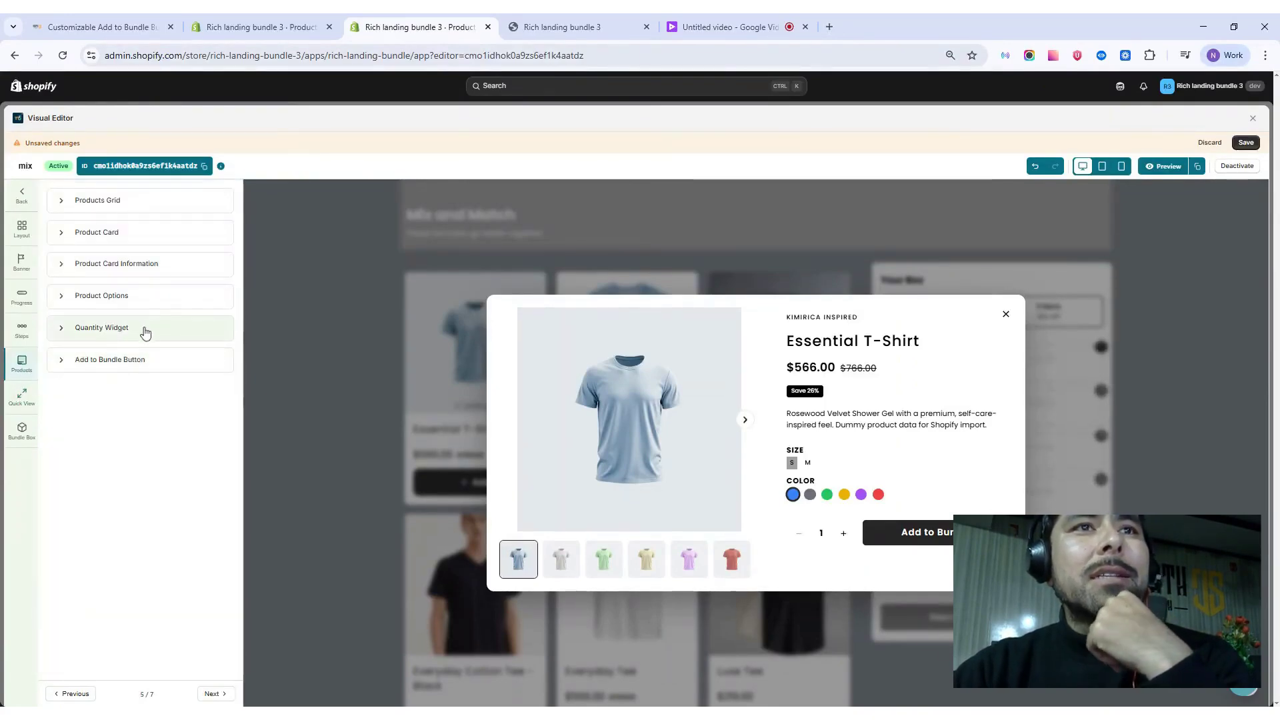
pyautogui.click(146, 332)
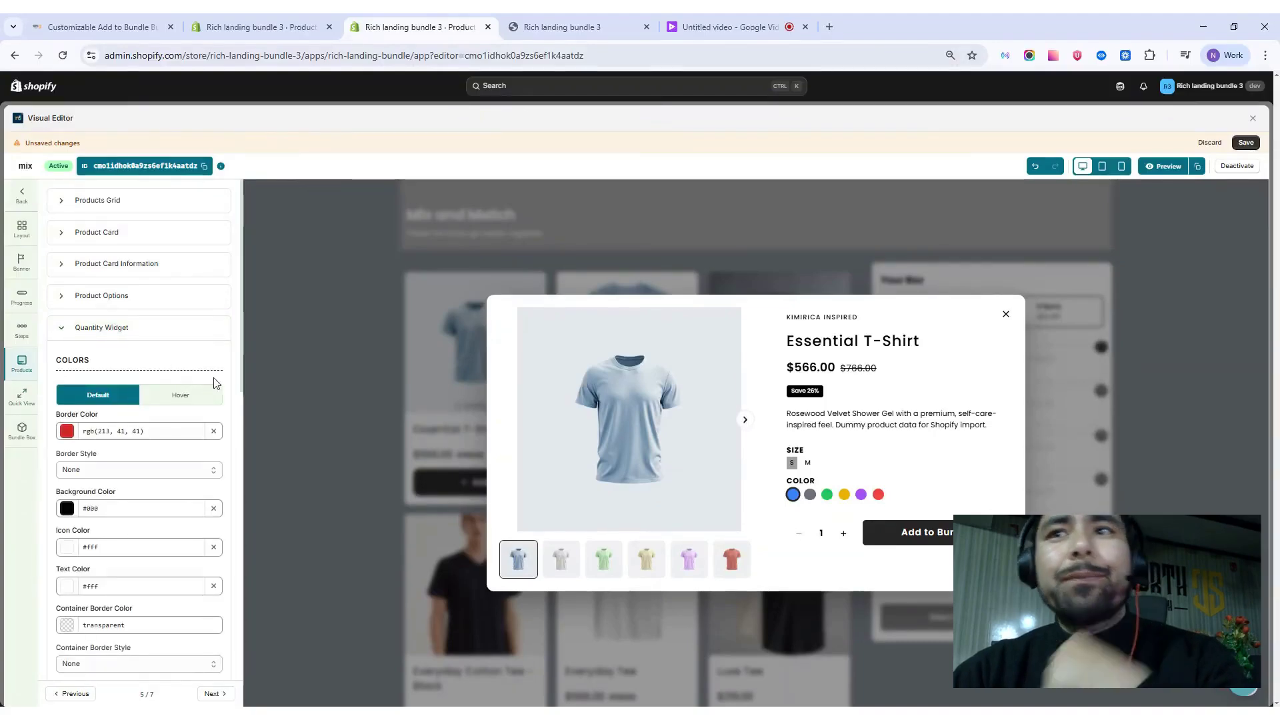
pyautogui.click(970, 260)
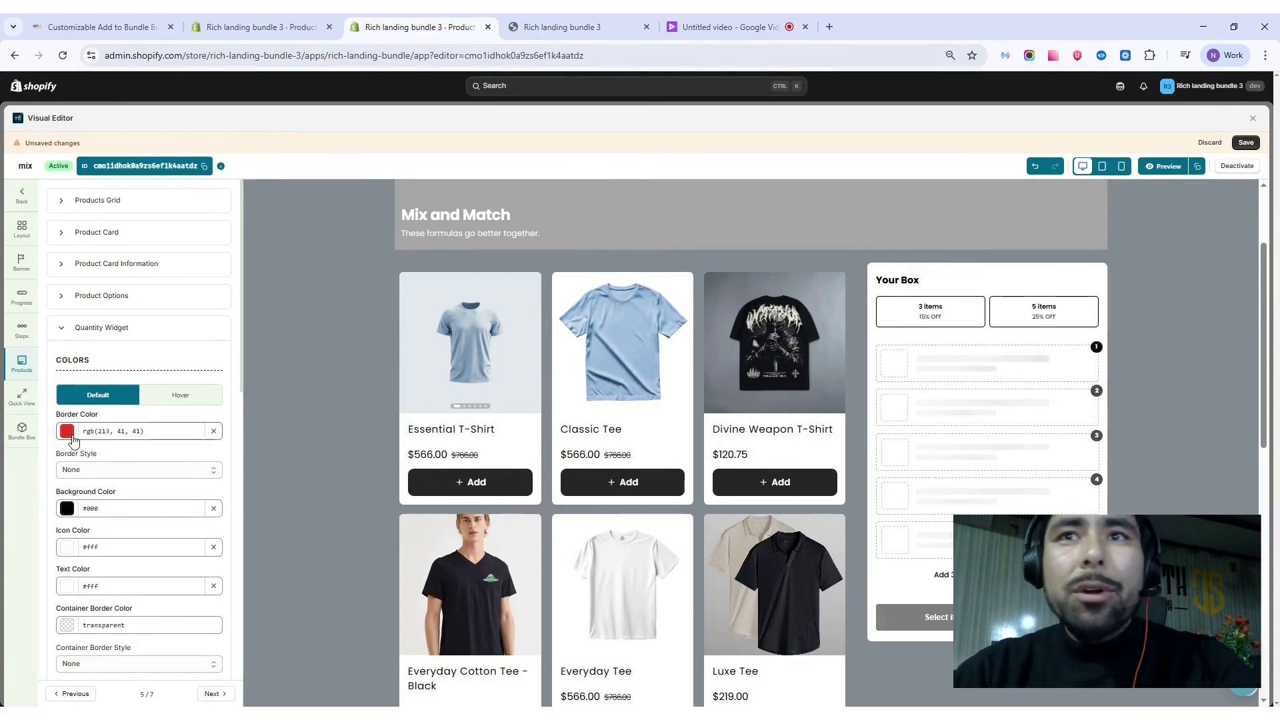
pyautogui.click(423, 492)
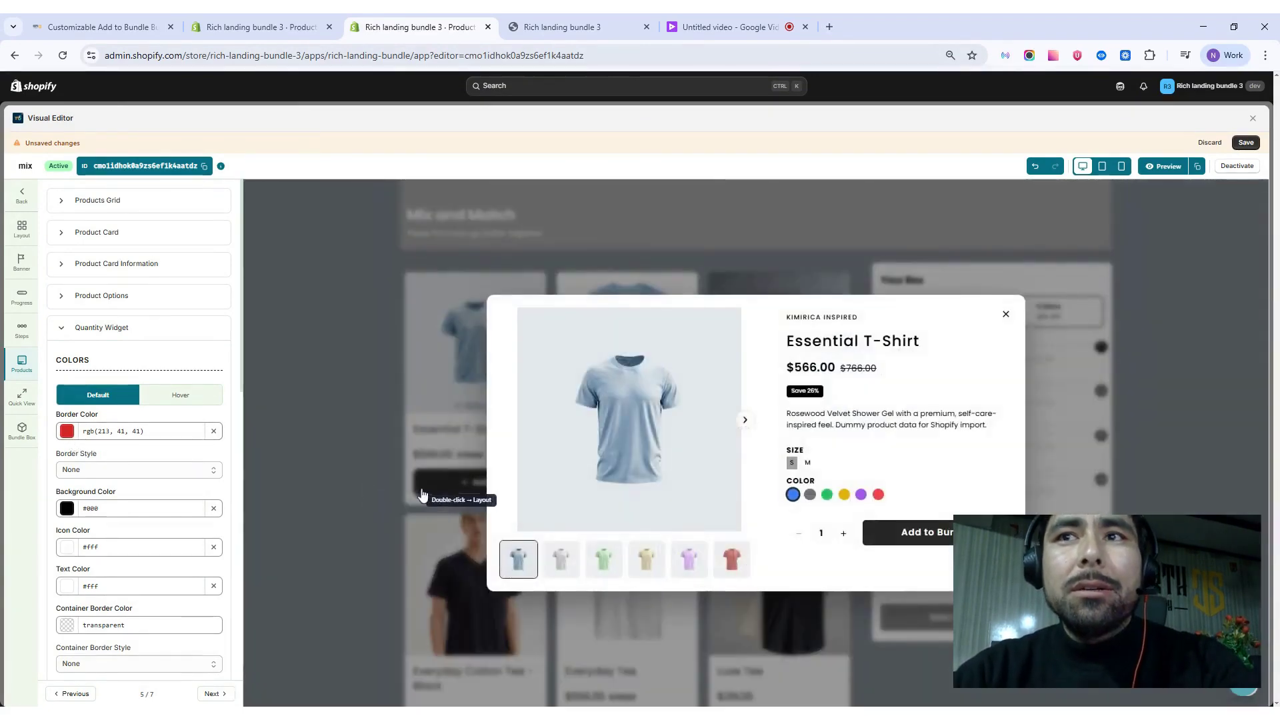
# Set the product quantity widget's default border color to light red rgb(222, 98, 98)
pyautogui.click(113, 431)
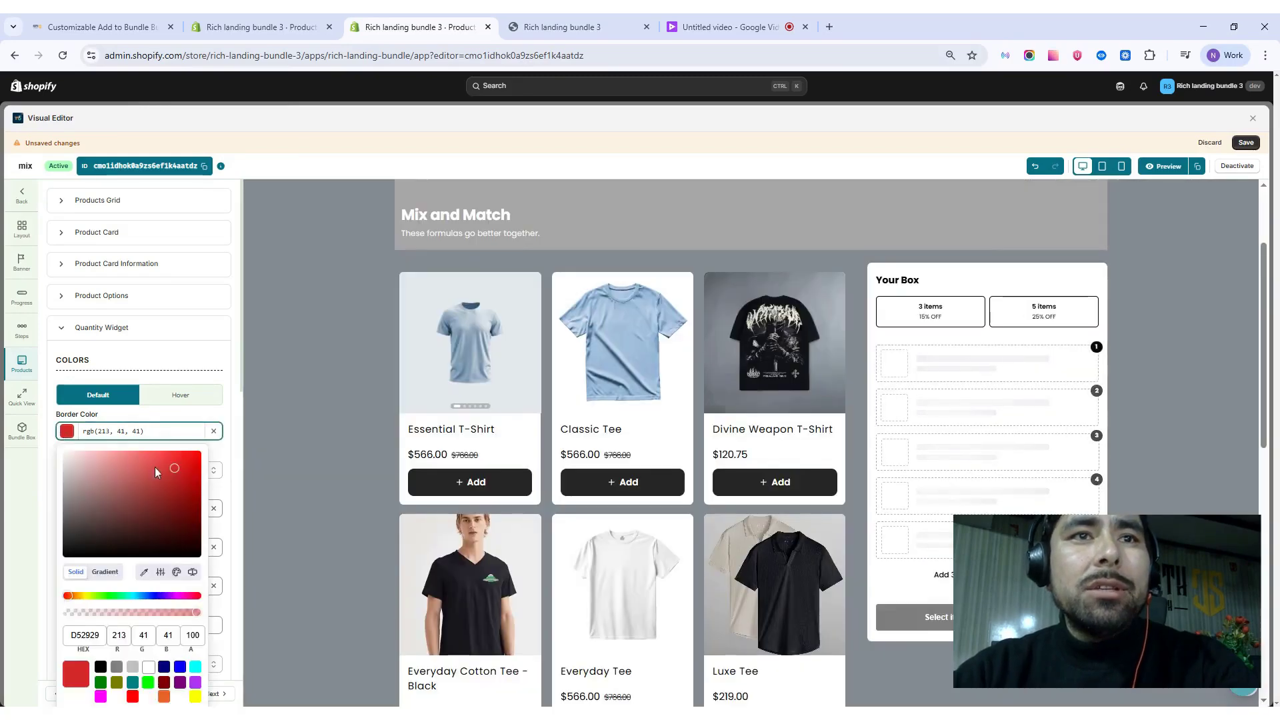
pyautogui.moveTo(154, 467)
pyautogui.mouseDown()
pyautogui.moveTo(104, 533)
pyautogui.moveTo(163, 478)
pyautogui.moveTo(140, 464)
pyautogui.mouseUp()
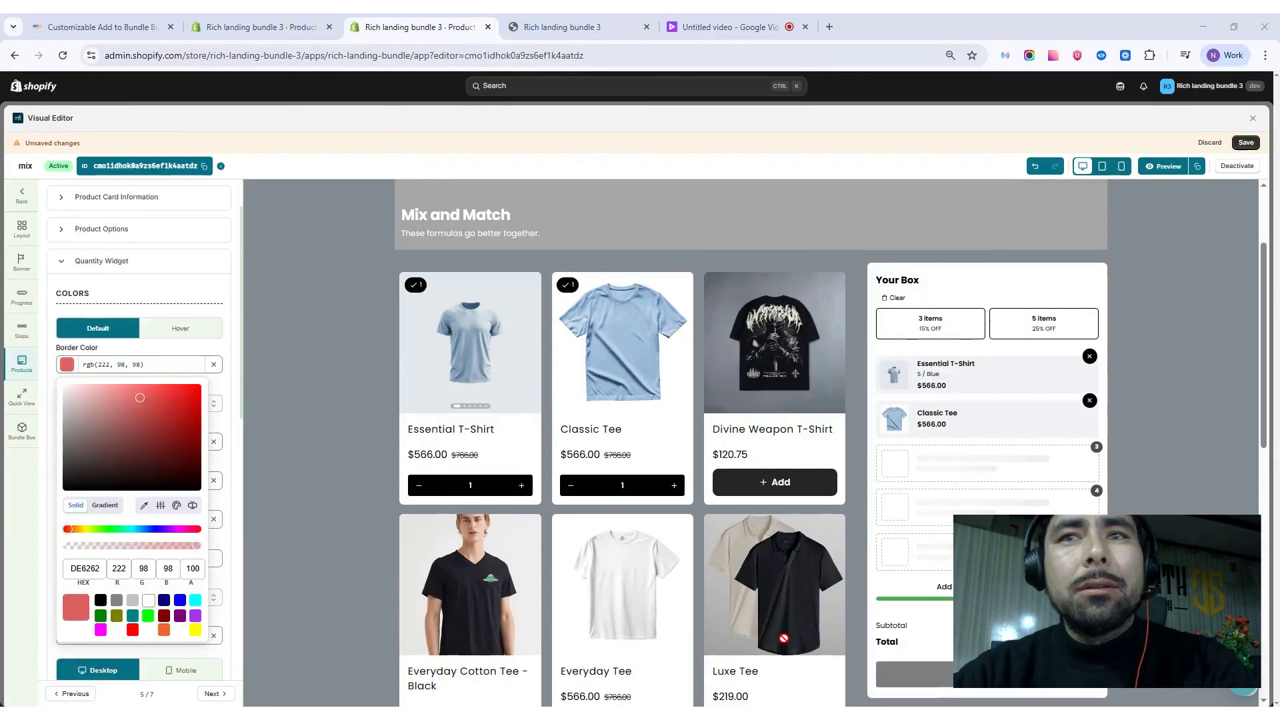
# Close the color picker and set the quantity widget's border style to Solid
pyautogui.click(214, 384)
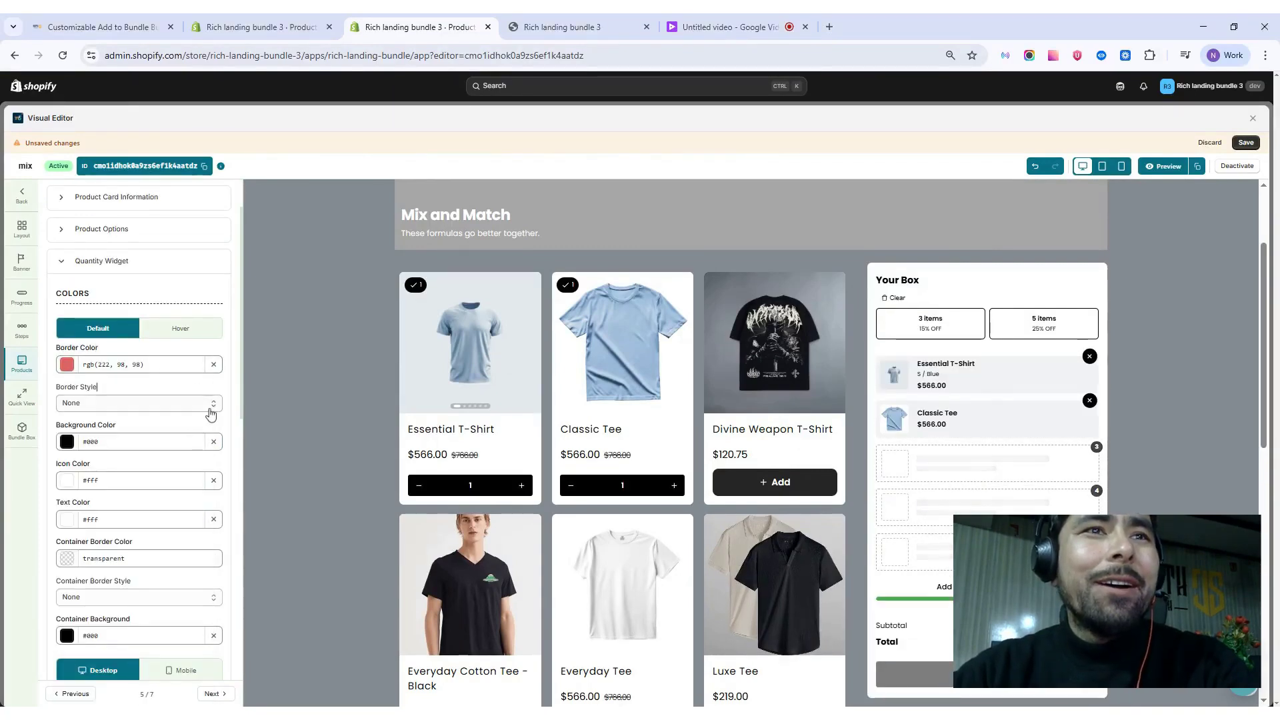
pyautogui.click(212, 404)
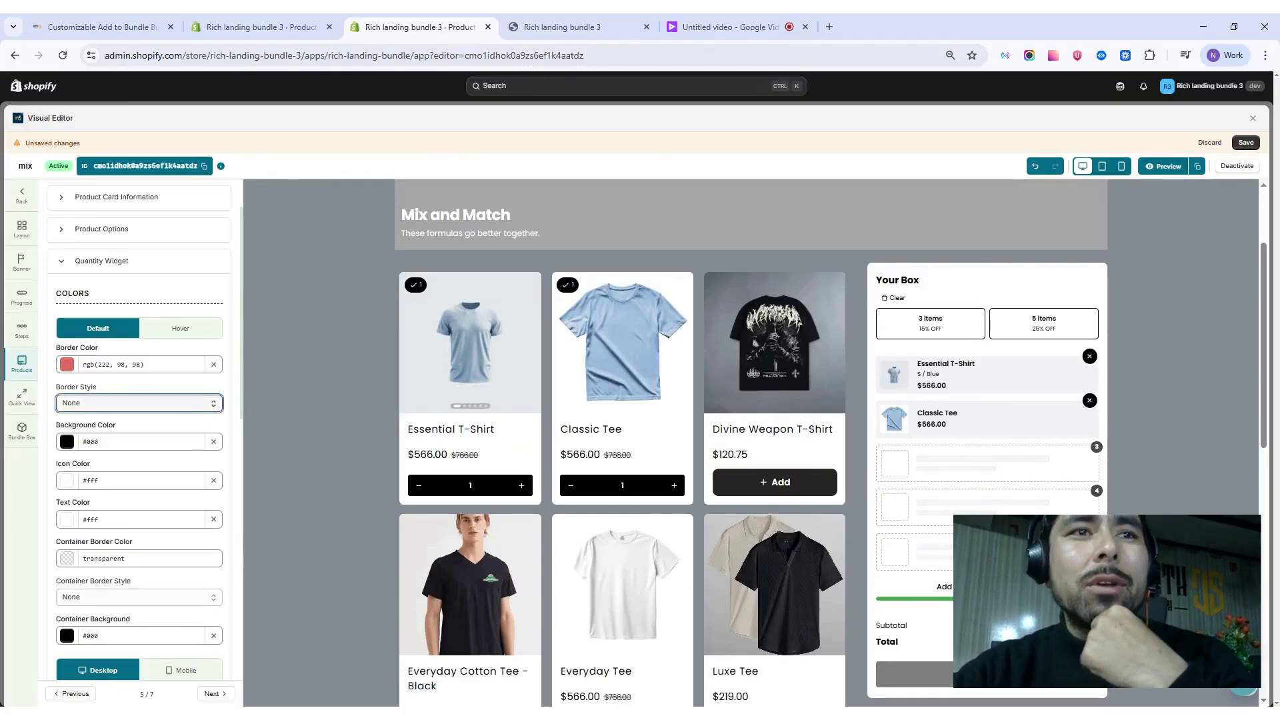
pyautogui.press('Down')
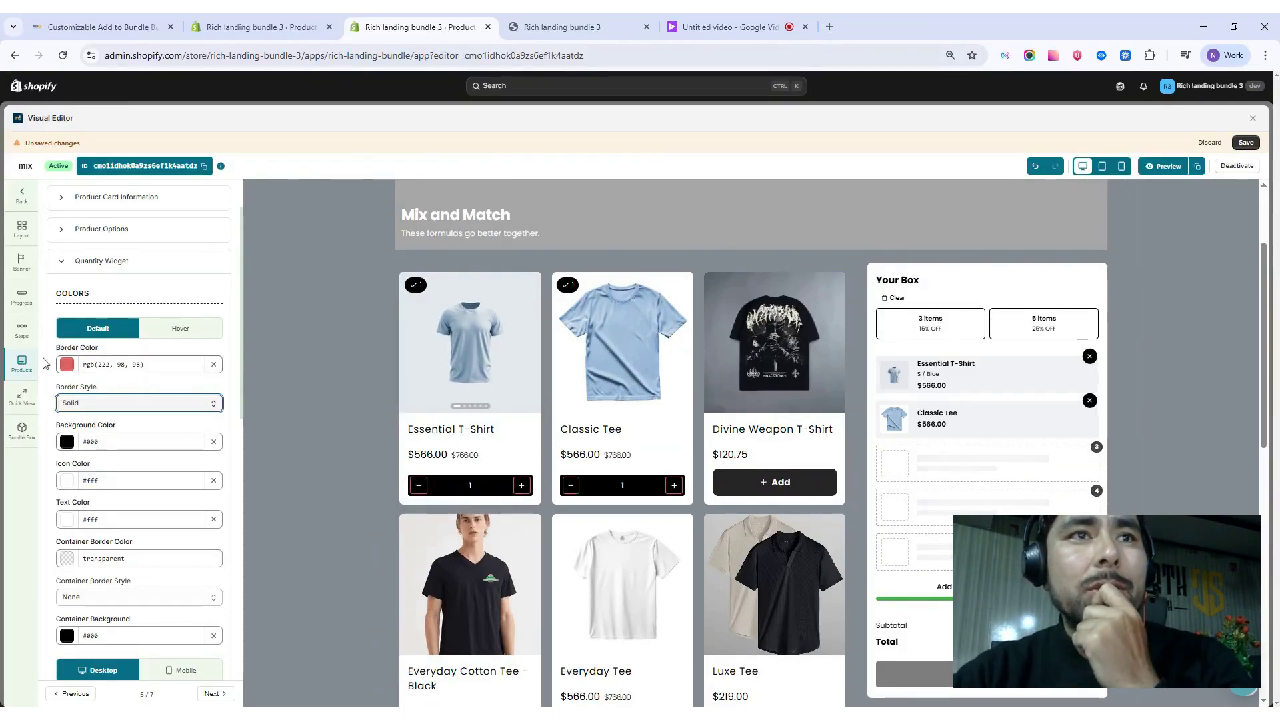
# Try a gray-blue border color rgb(120, 133, 139) on the quantity widget's buttons and clear the border color to transparent
pyautogui.click(67, 364)
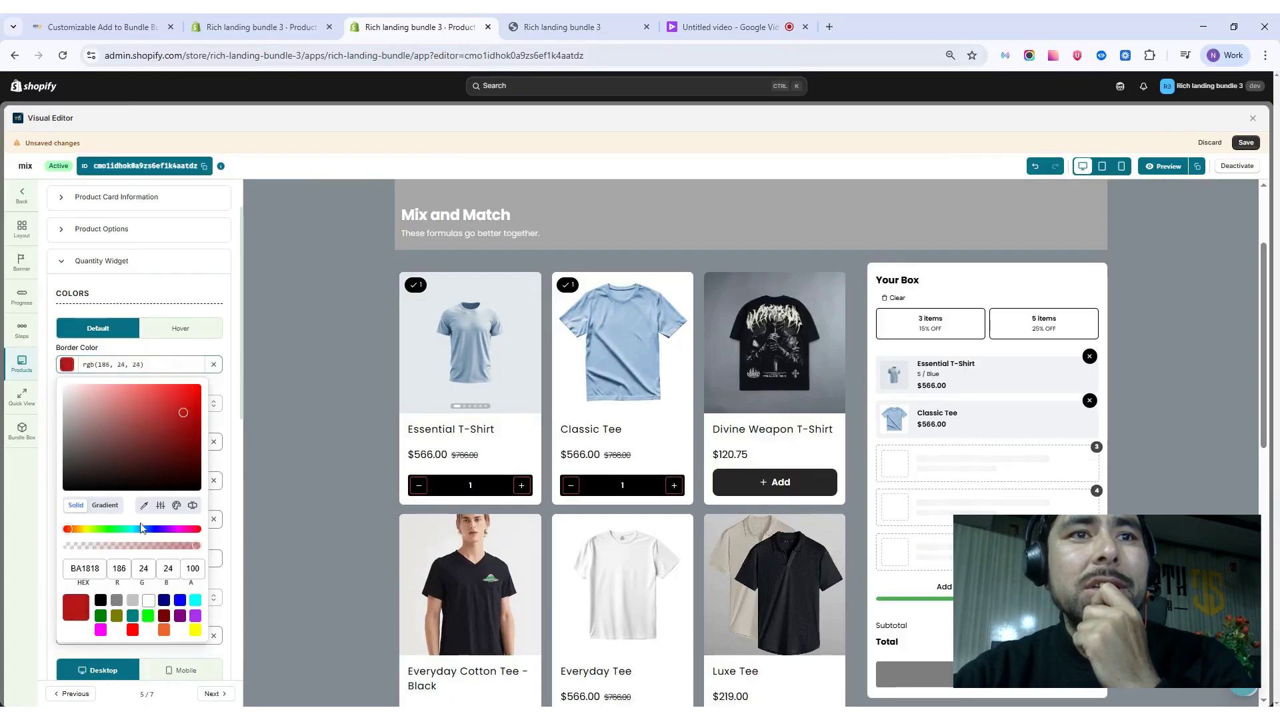
pyautogui.click(138, 529)
pyautogui.click(172, 402)
pyautogui.moveTo(176, 400)
pyautogui.mouseDown()
pyautogui.moveTo(194, 399)
pyautogui.moveTo(105, 398)
pyautogui.moveTo(155, 421)
pyautogui.moveTo(75, 406)
pyautogui.moveTo(81, 432)
pyautogui.mouseUp()
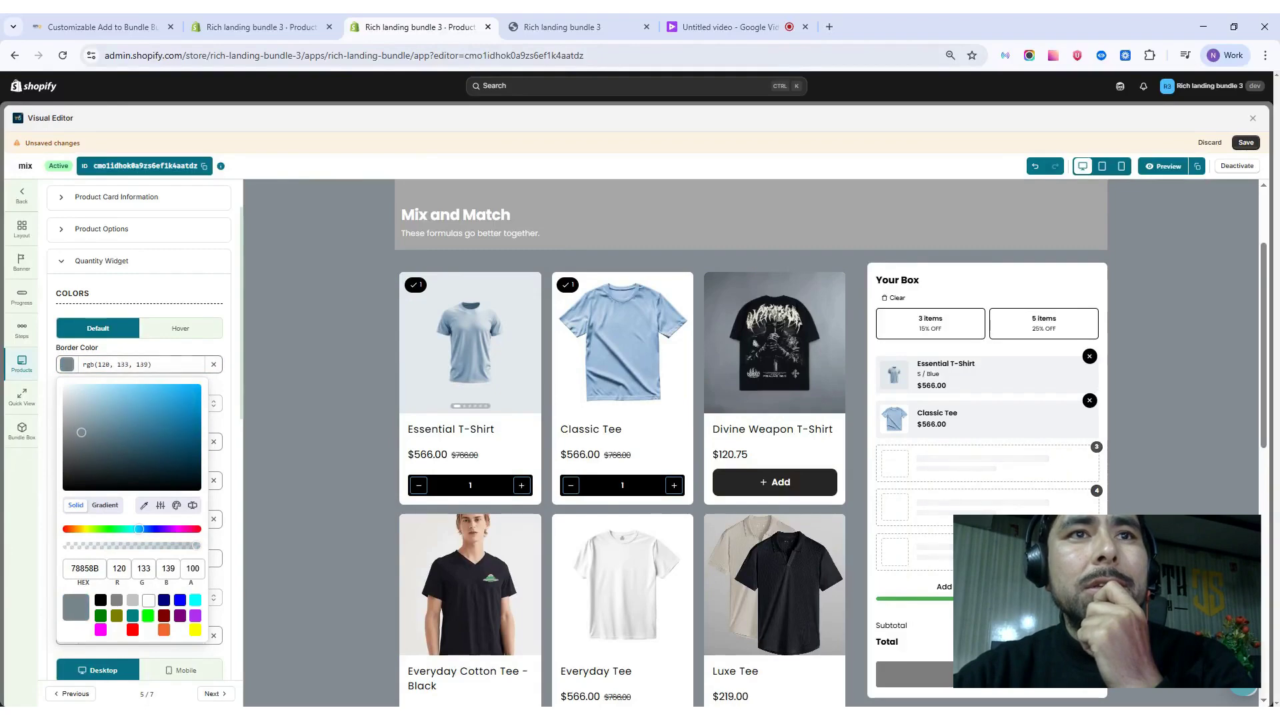
pyautogui.click(213, 365)
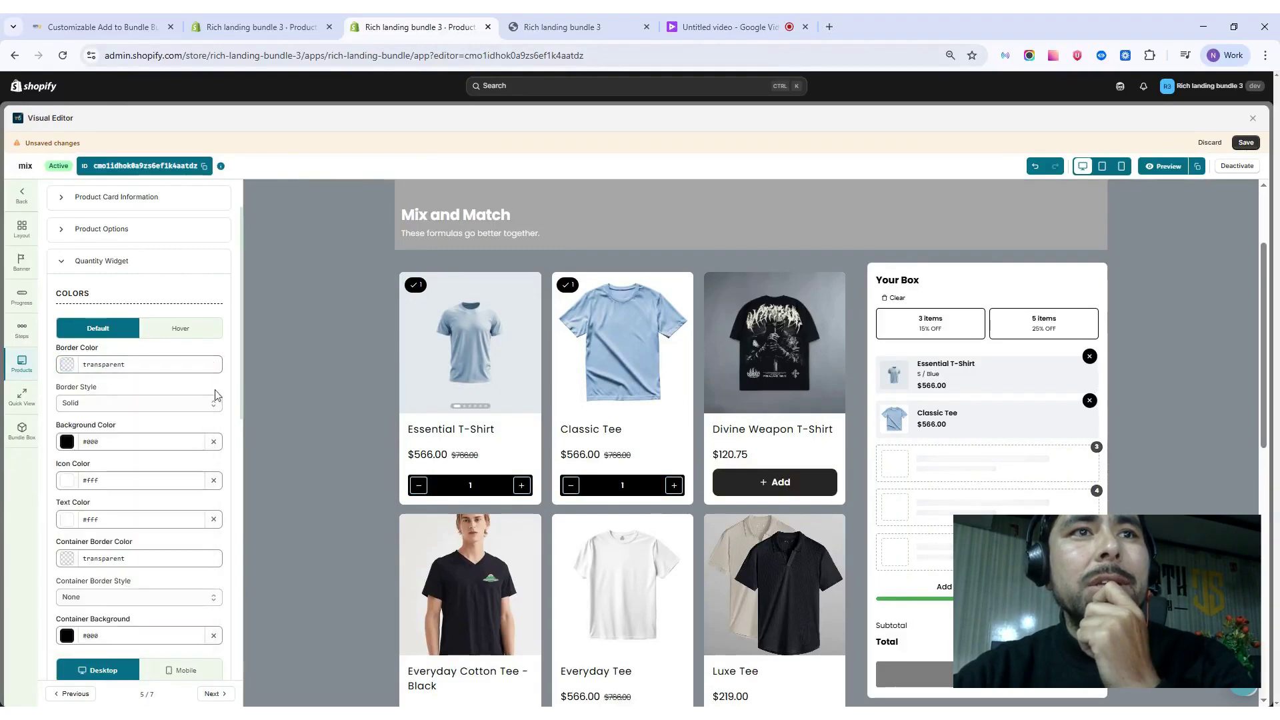
pyautogui.click(154, 406)
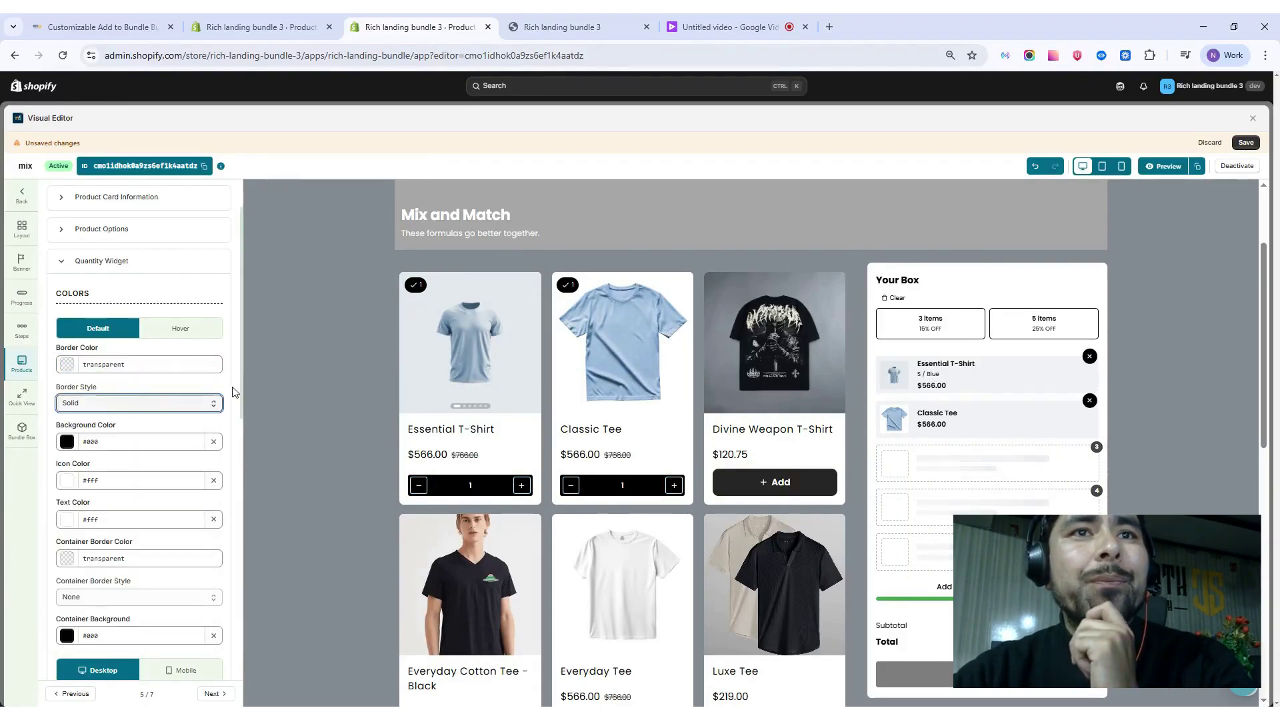
# Try a red background color rgb(241, 32, 32) on the quantity widget's buttons and clear the background to transparent
pyautogui.scroll(-1, 200, 401)
pyautogui.click(133, 375)
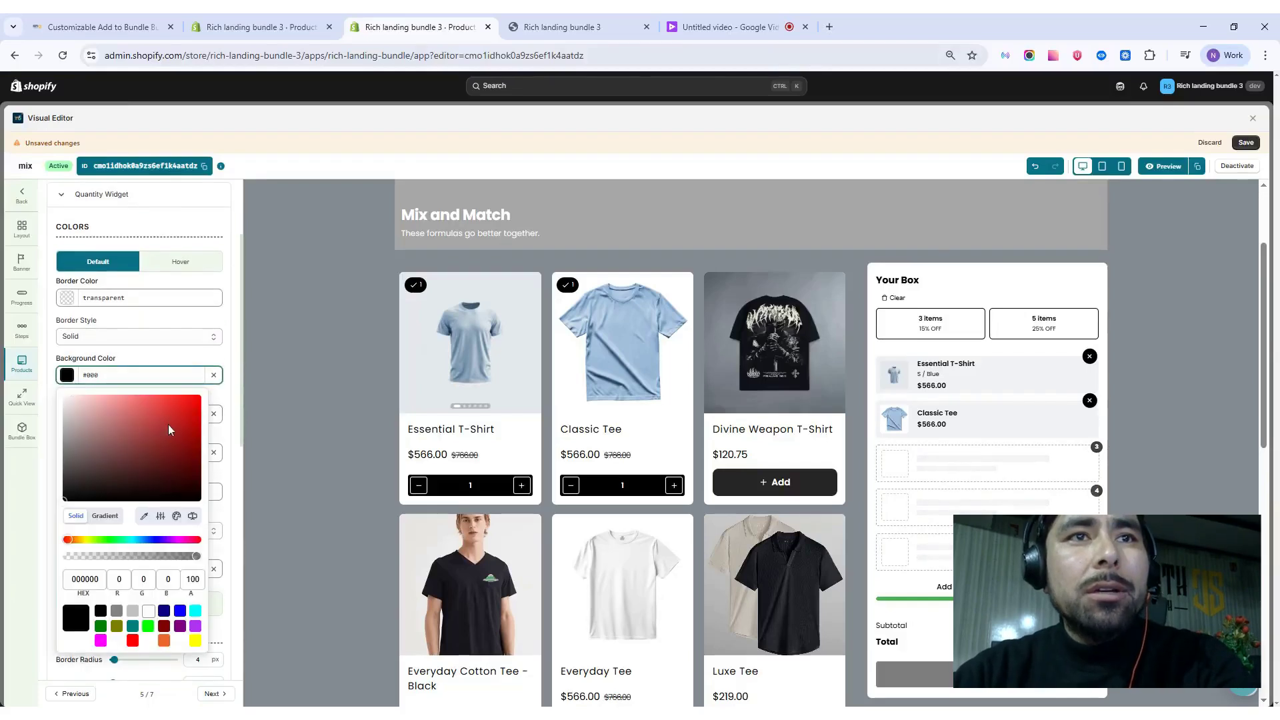
pyautogui.click(183, 400)
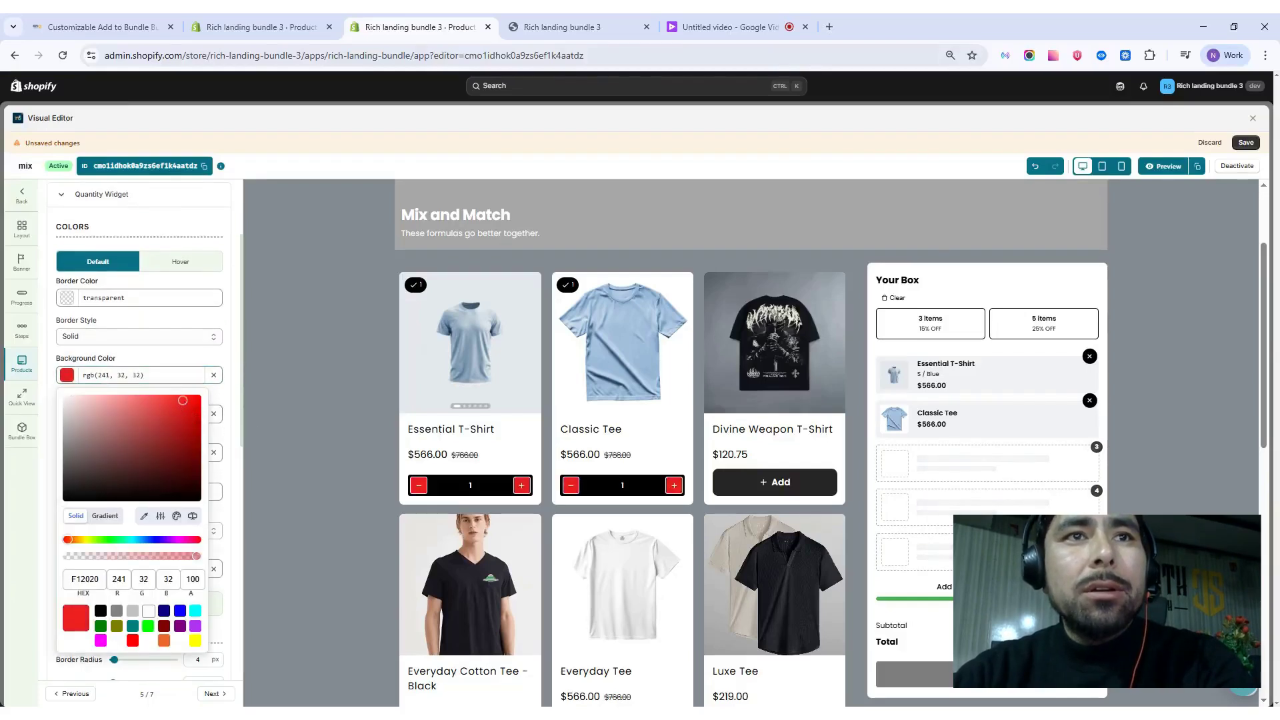
pyautogui.click(214, 375)
pyautogui.click(198, 387)
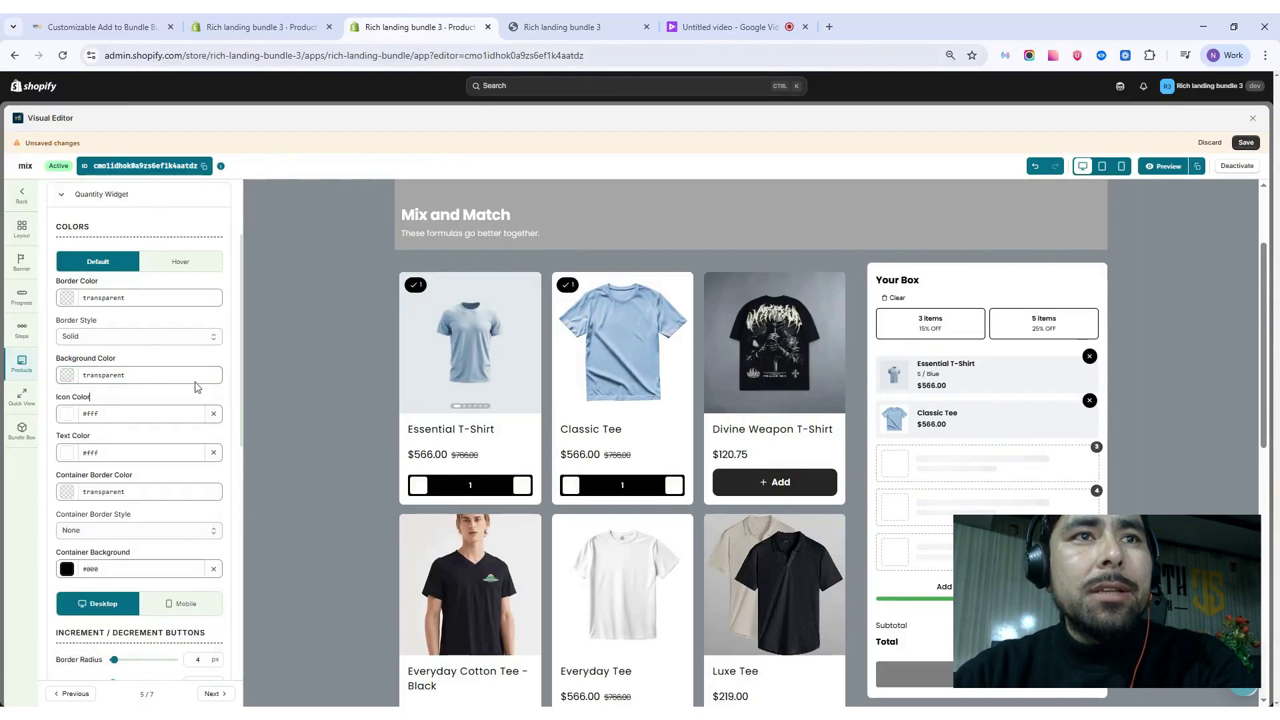
# Try a red text color rgb(236, 23, 23) for the quantity value and clear the text color to transparent
pyautogui.scroll(-2, 133, 360)
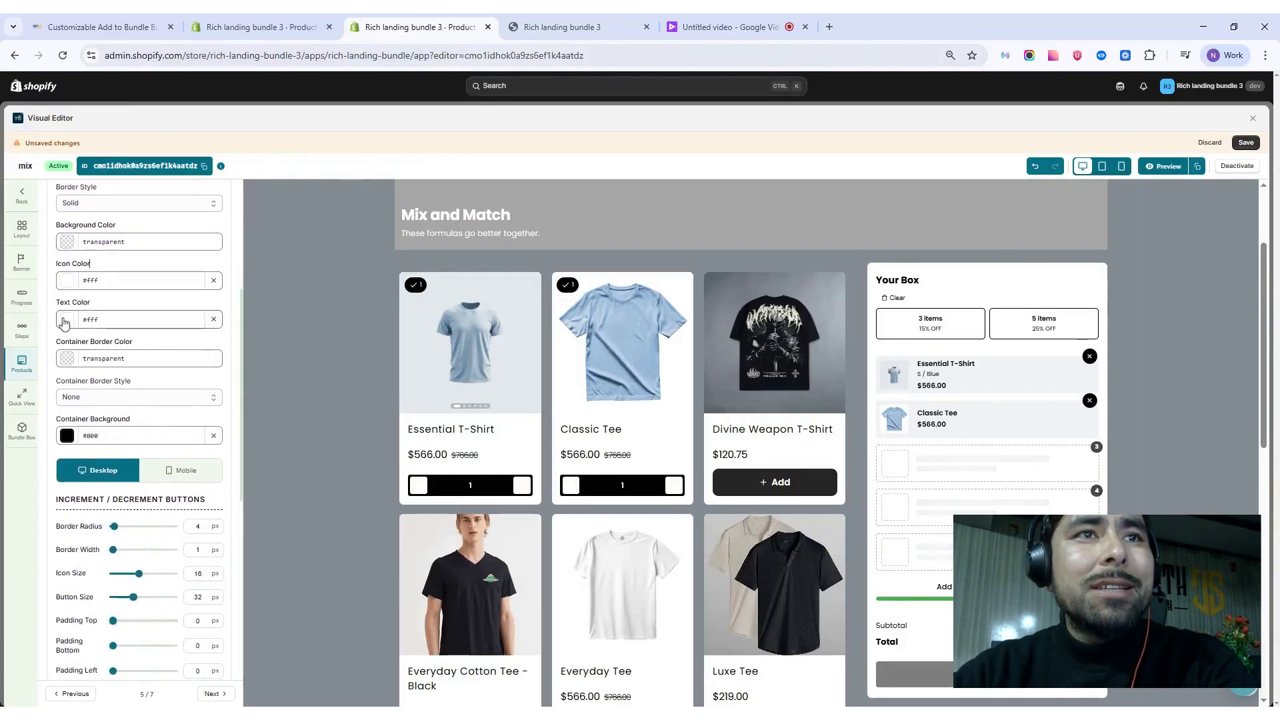
pyautogui.click(64, 323)
pyautogui.click(187, 347)
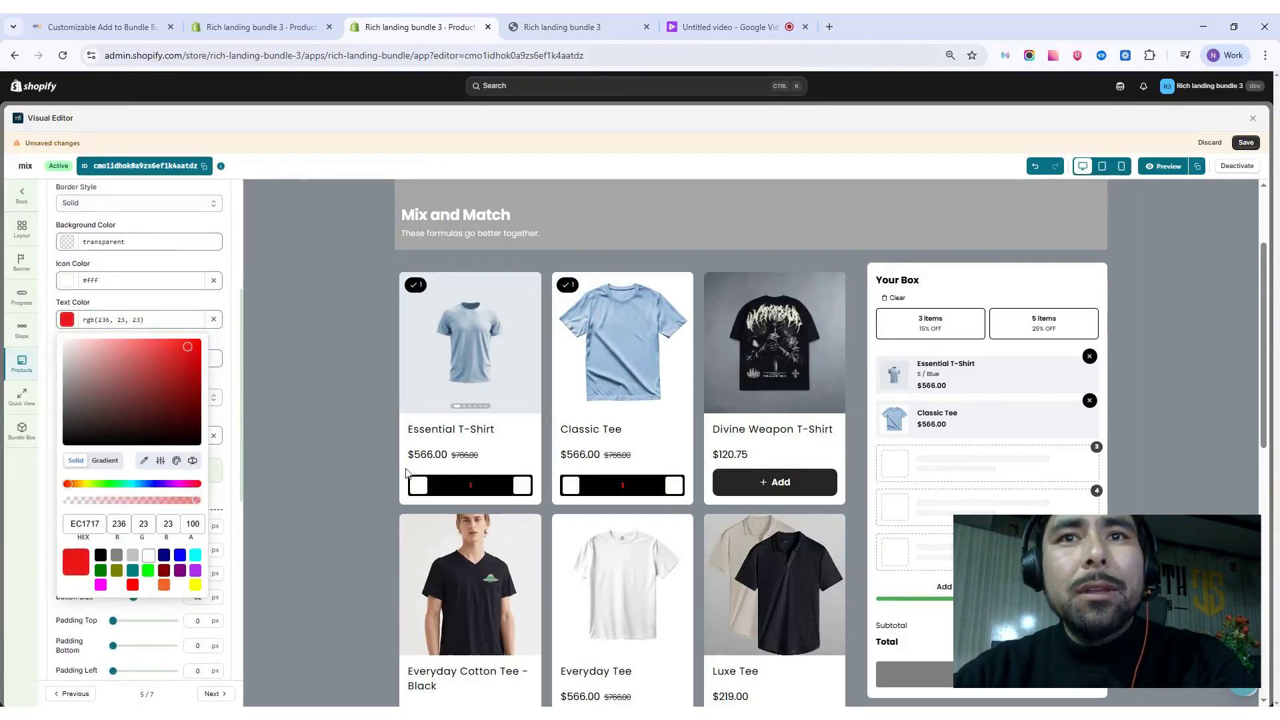
pyautogui.click(213, 321)
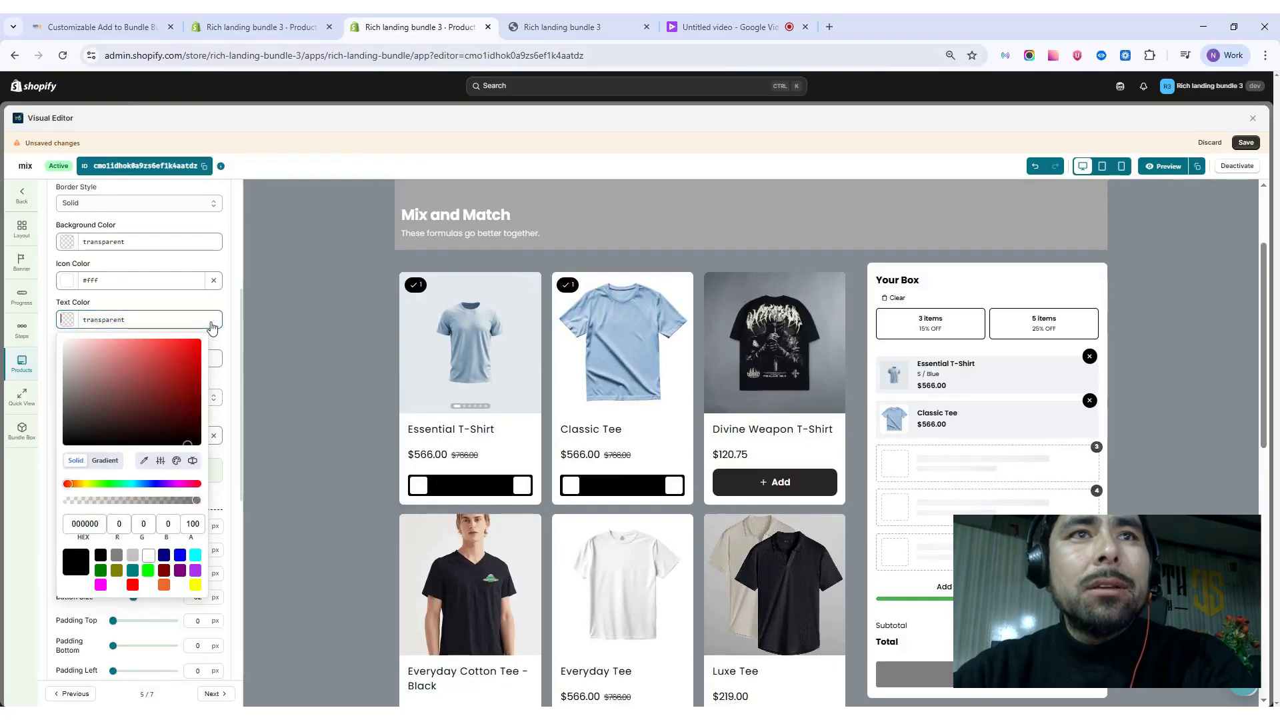
# Try a near-black icon color rgb(17, 17, 17) on the quantity widget and clear the icon color to transparent
pyautogui.click(67, 281)
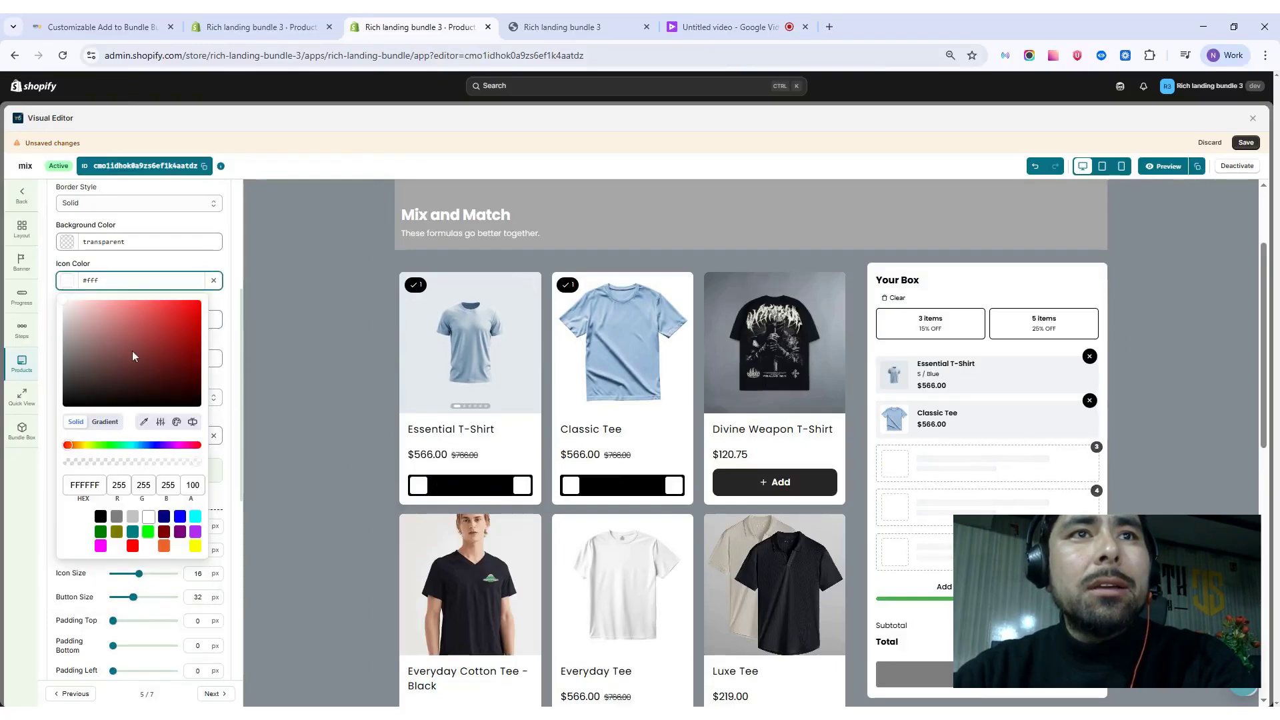
pyautogui.click(94, 397)
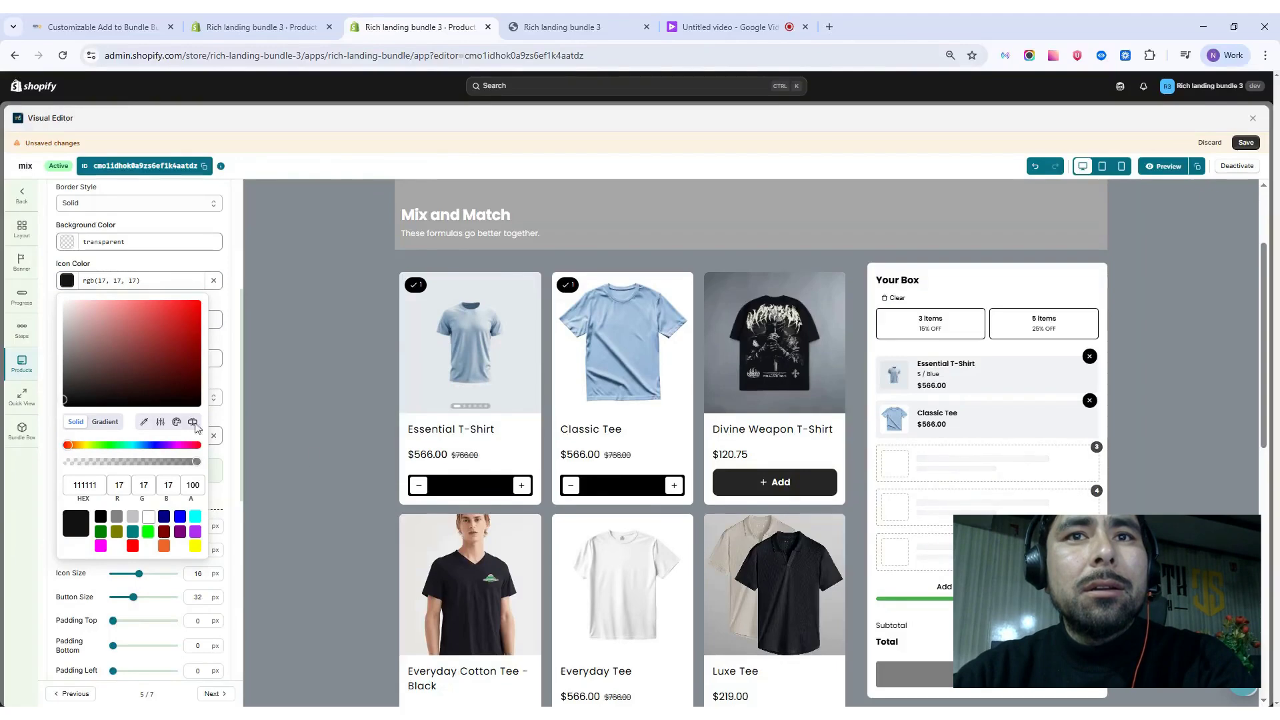
pyautogui.click(213, 280)
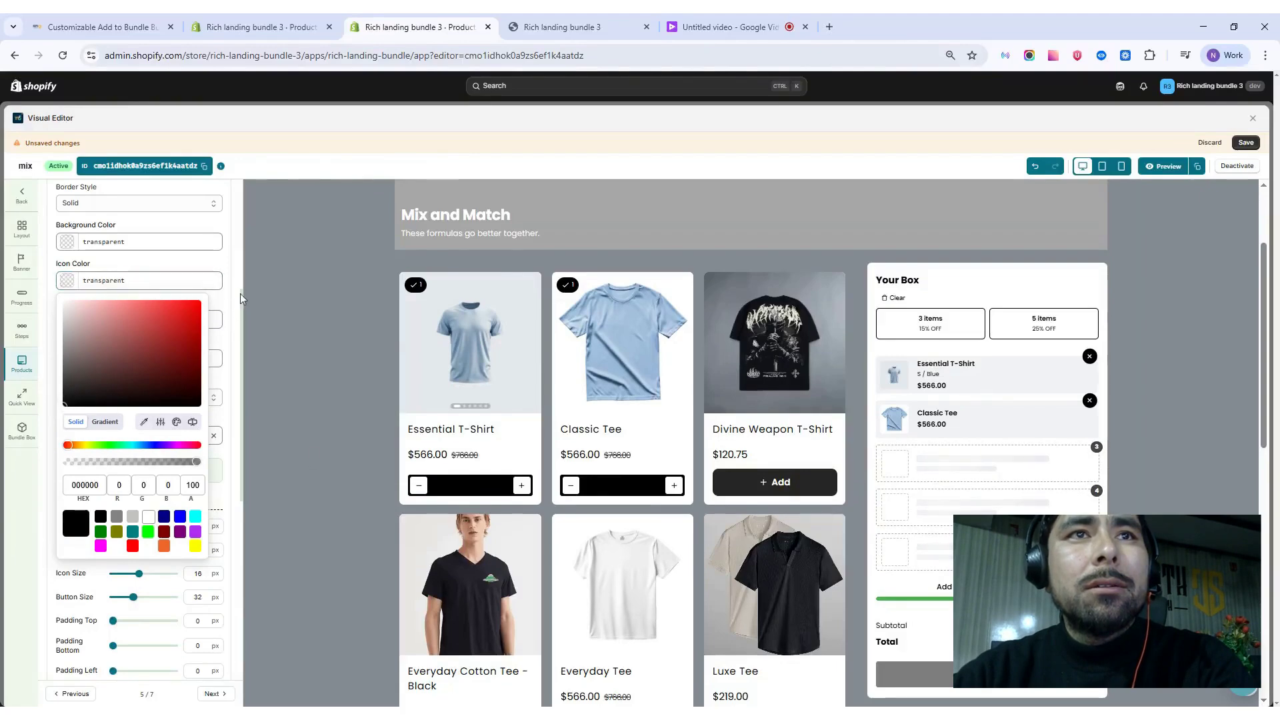
pyautogui.click(240, 294)
pyautogui.scroll(1, 186, 310)
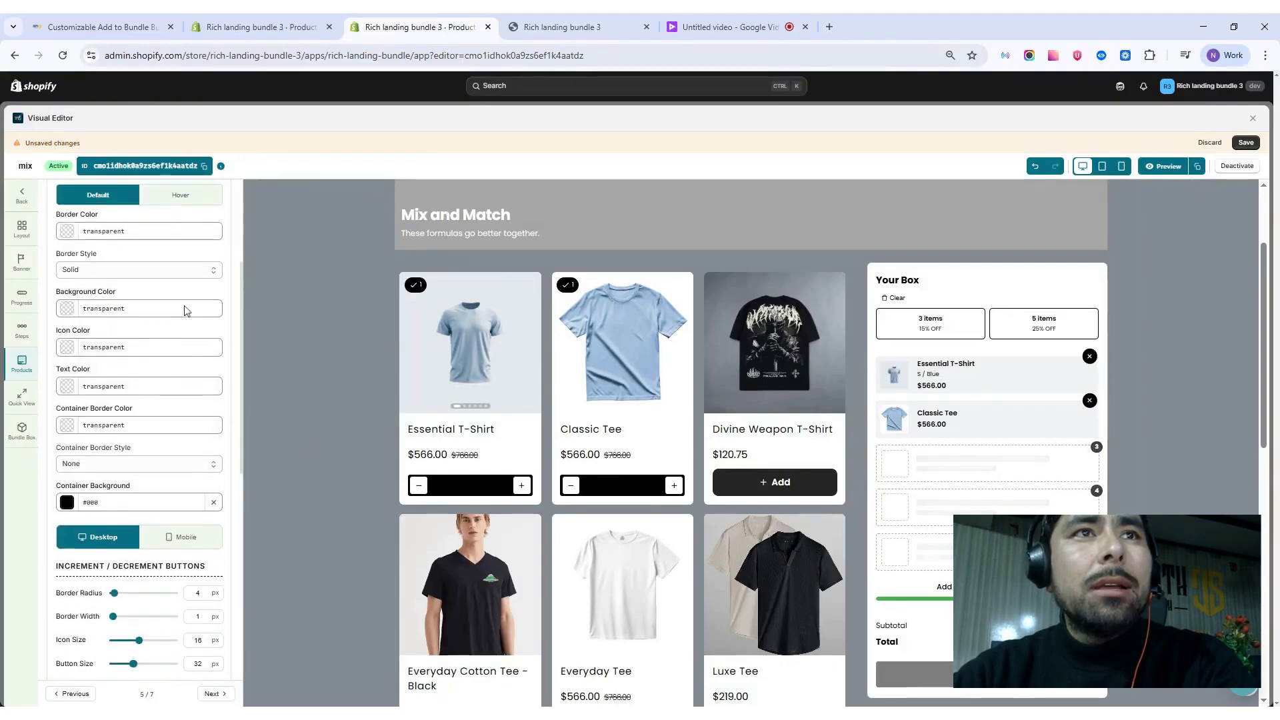
pyautogui.scroll(1, 185, 310)
# Set the container border style to Solid, trying a red container border color rgb(233, 21, 21) and clearing it to transparent
pyautogui.scroll(-1, 167, 343)
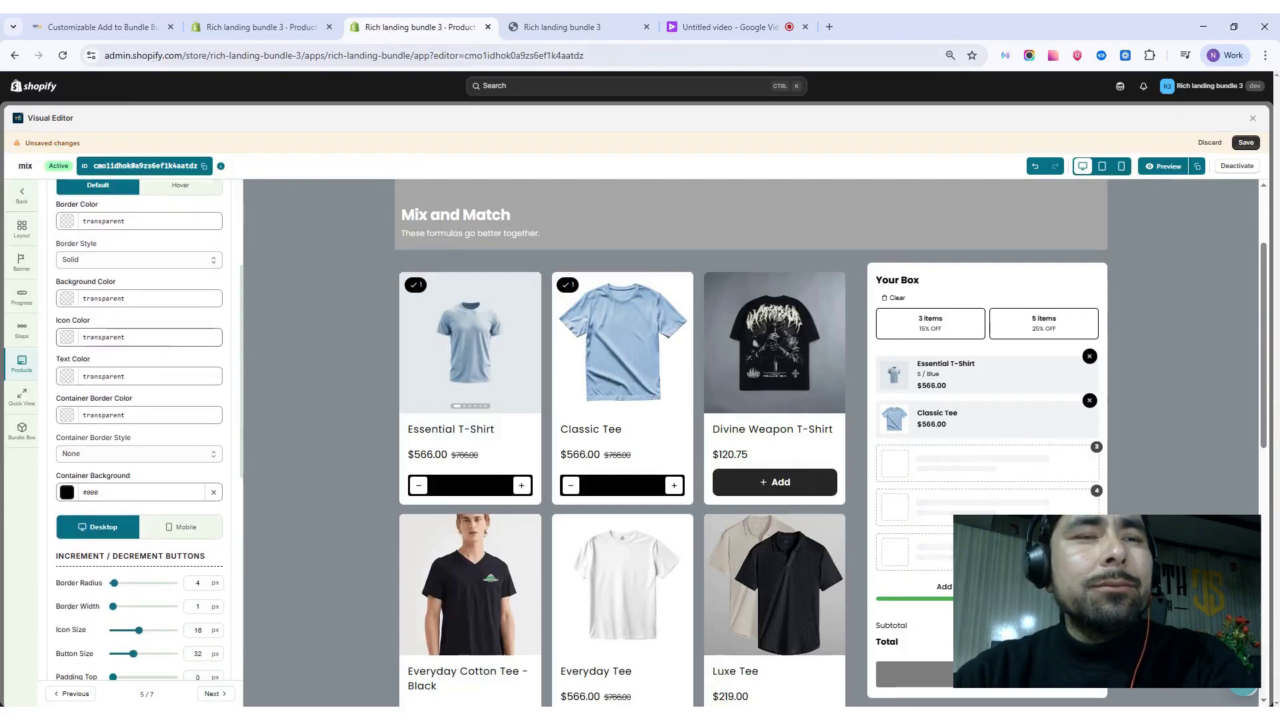
pyautogui.scroll(-1, 167, 344)
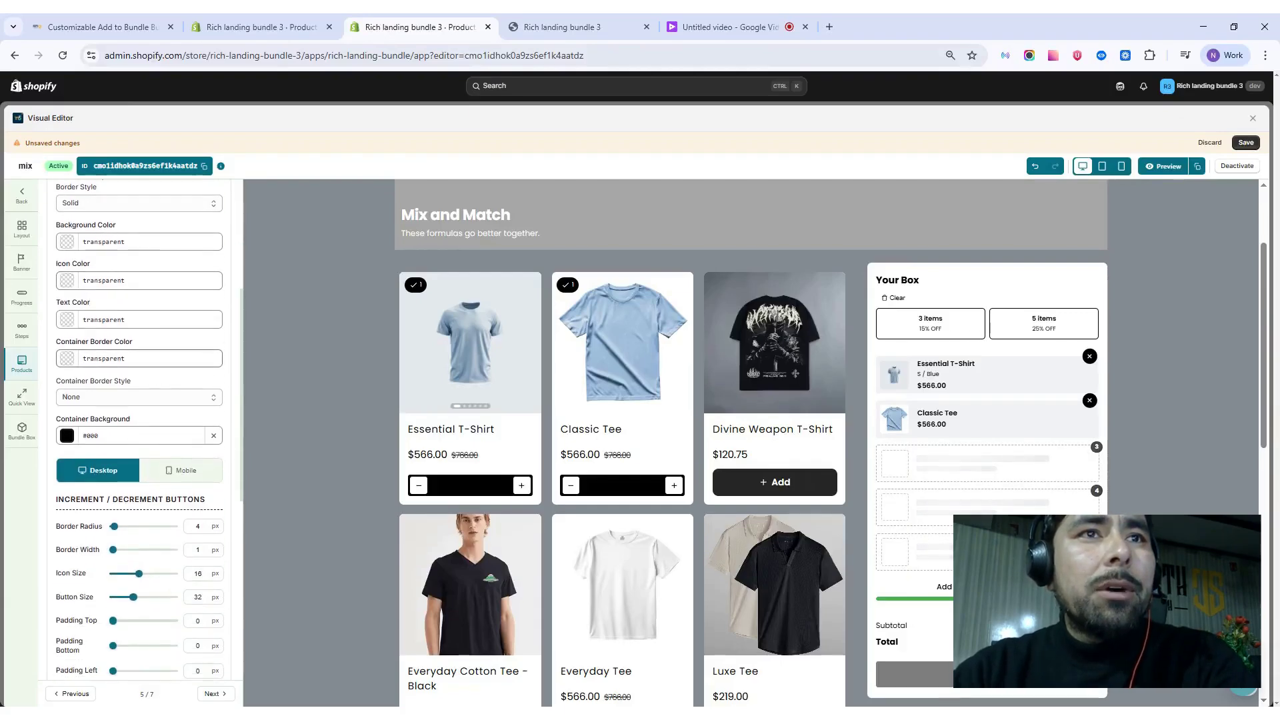
pyautogui.click(66, 360)
pyautogui.click(189, 388)
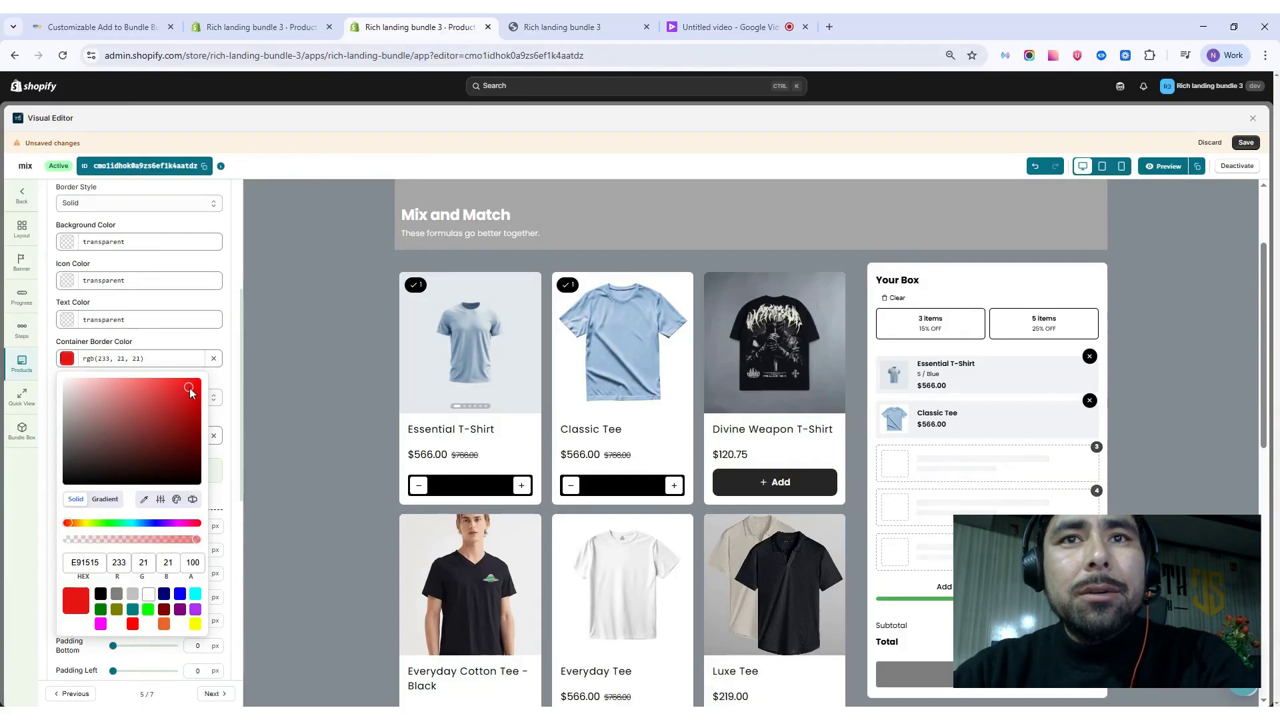
pyautogui.click(231, 342)
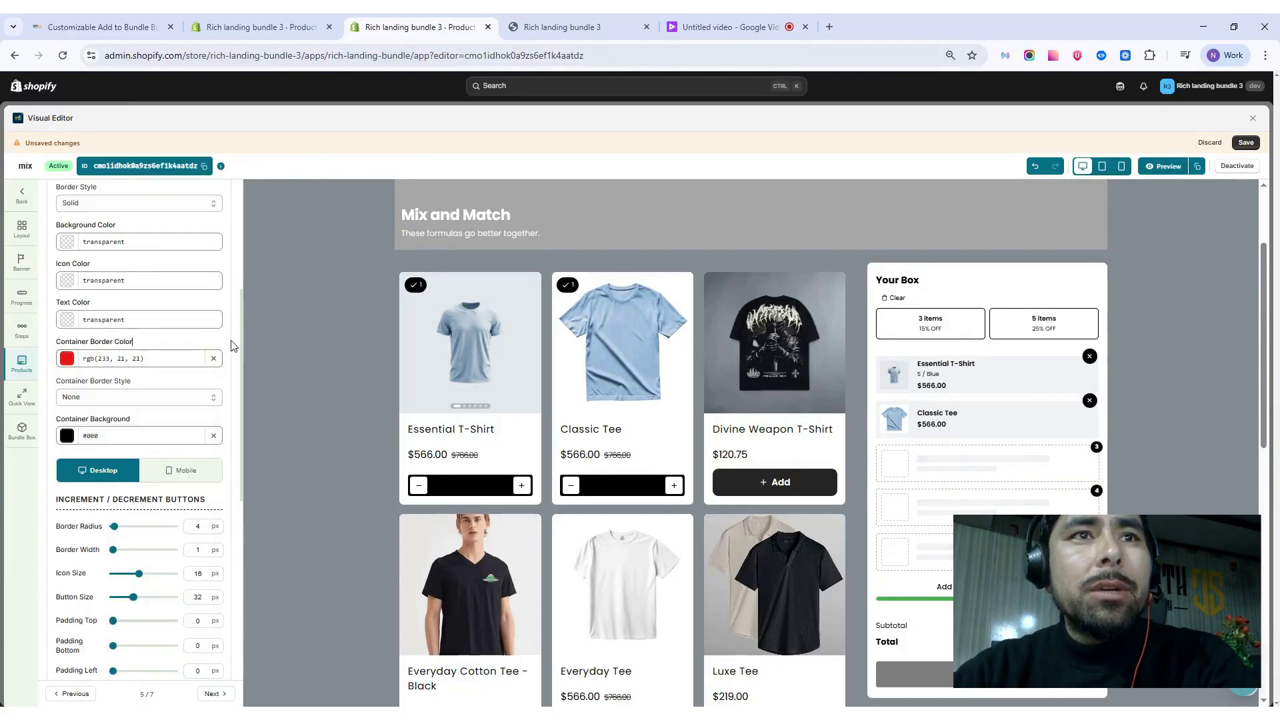
pyautogui.click(198, 405)
pyautogui.press('Down')
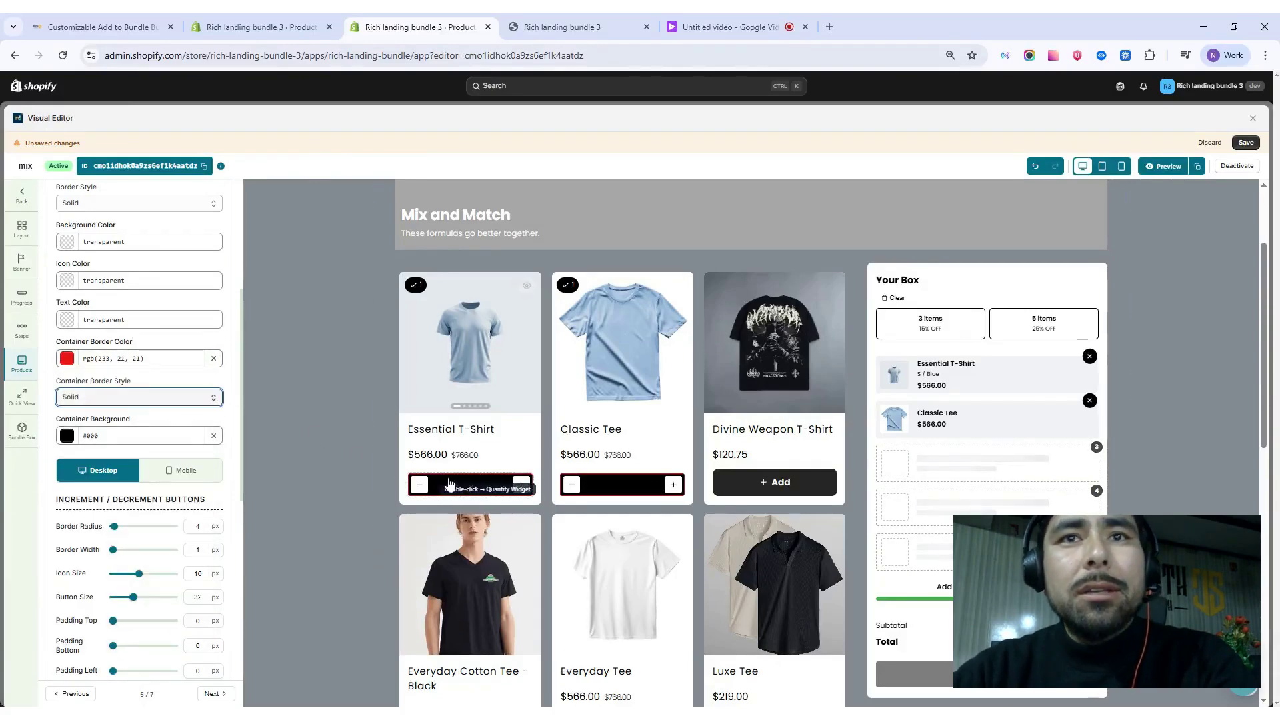
pyautogui.click(213, 358)
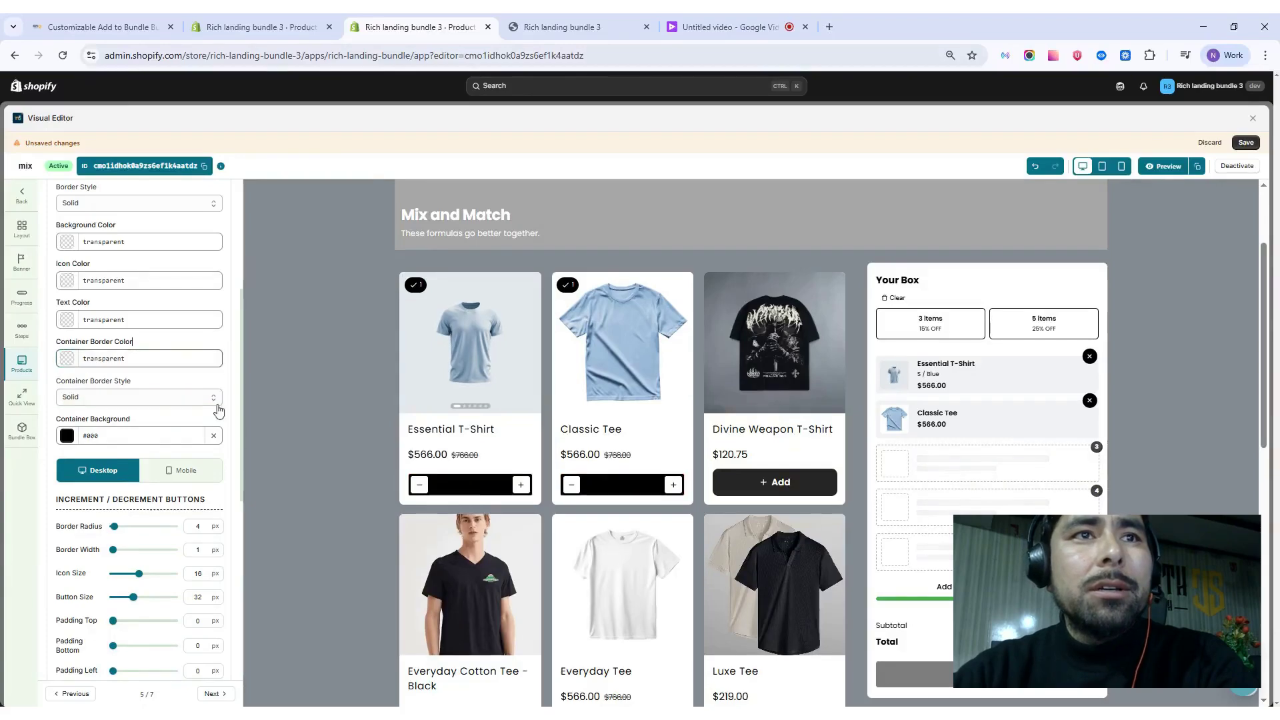
# Try red, near-white and near-black rgb(7, 7, 7) container backgrounds on the quantity widget and clear the container background to transparent
pyautogui.scroll(-2, 200, 398)
pyautogui.click(66, 302)
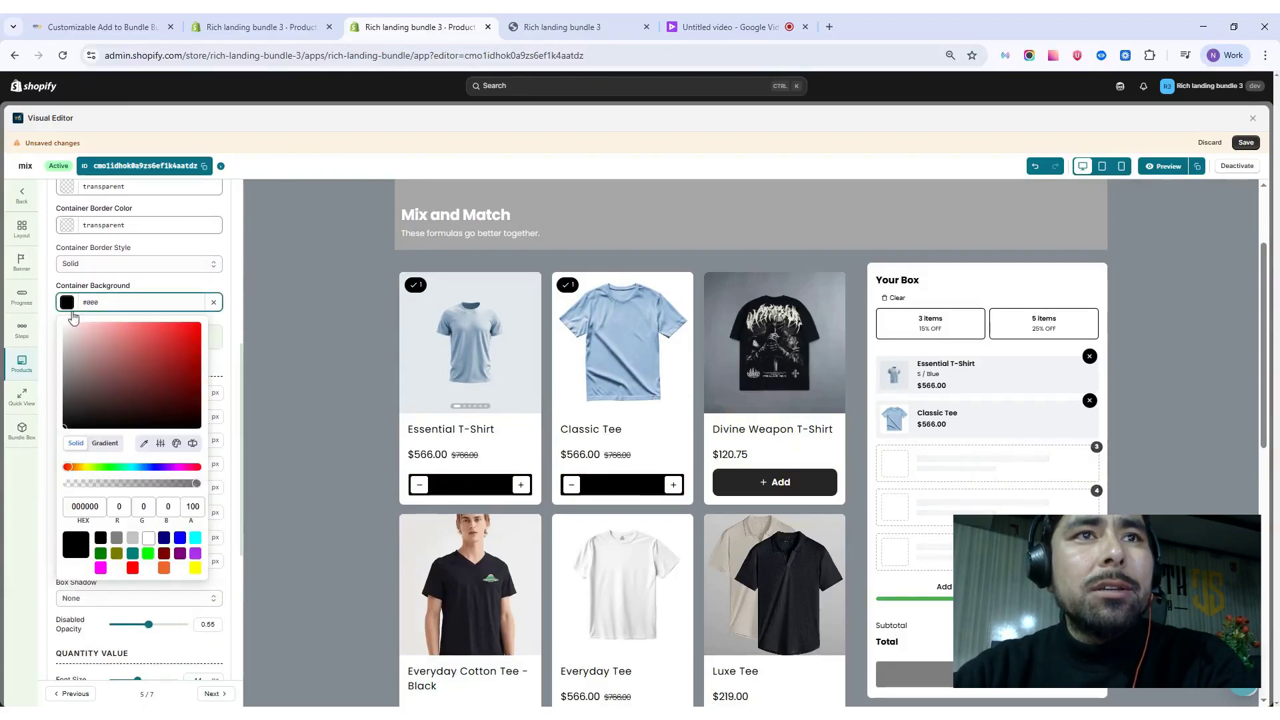
pyautogui.click(158, 352)
pyautogui.click(162, 350)
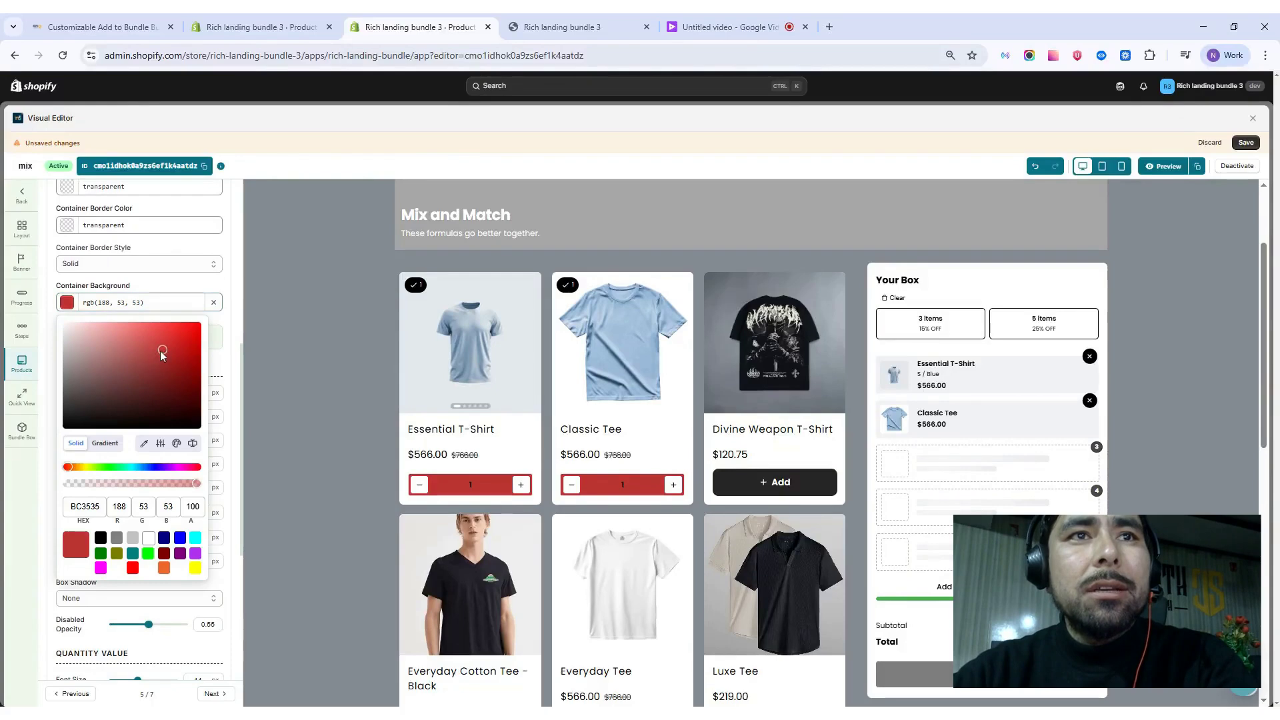
pyautogui.moveTo(160, 350)
pyautogui.mouseDown()
pyautogui.moveTo(100, 360)
pyautogui.moveTo(66, 339)
pyautogui.moveTo(66, 321)
pyautogui.mouseUp()
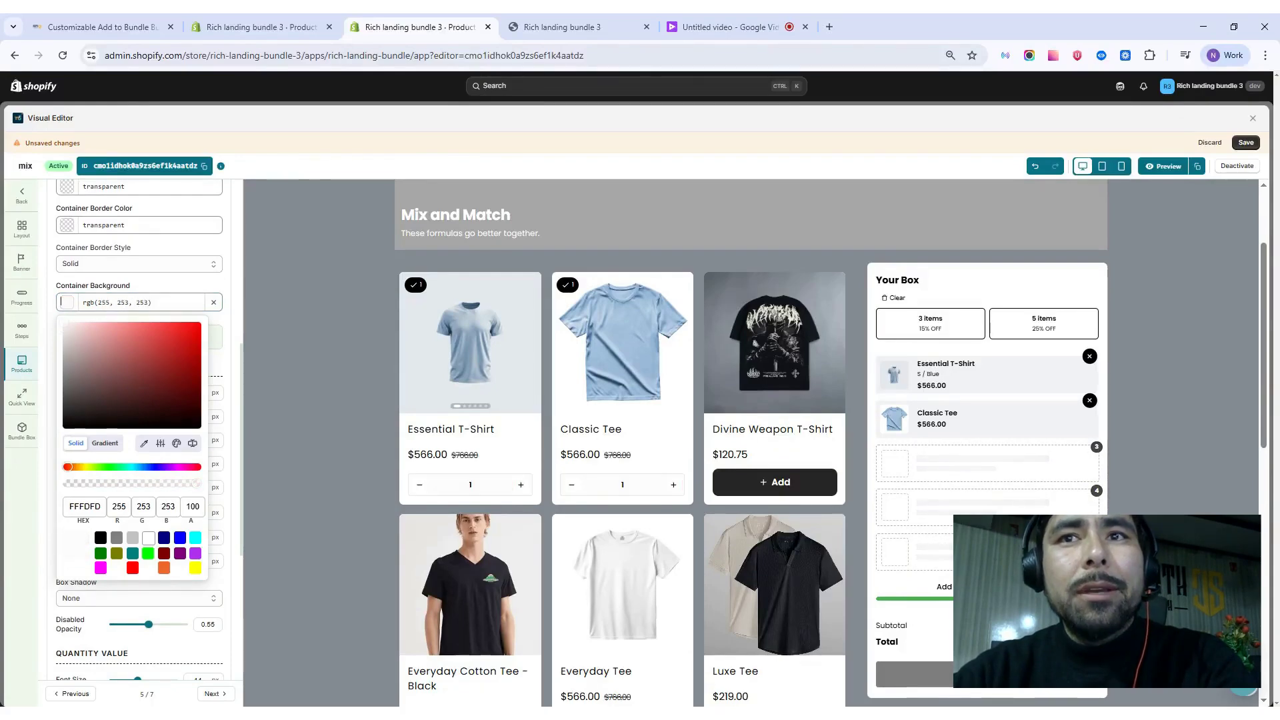
pyautogui.moveTo(65, 323); pyautogui.dragTo(71, 426)
pyautogui.click(231, 327)
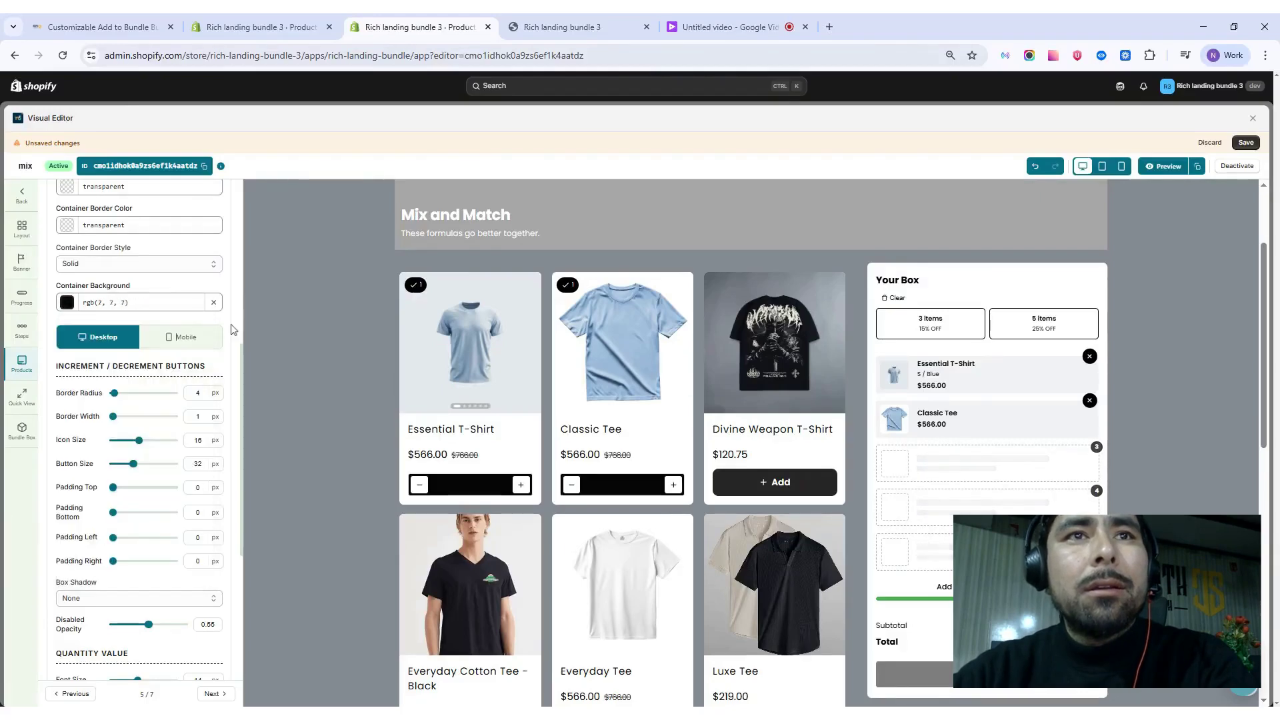
pyautogui.click(213, 302)
pyautogui.scroll(-1, 209, 314)
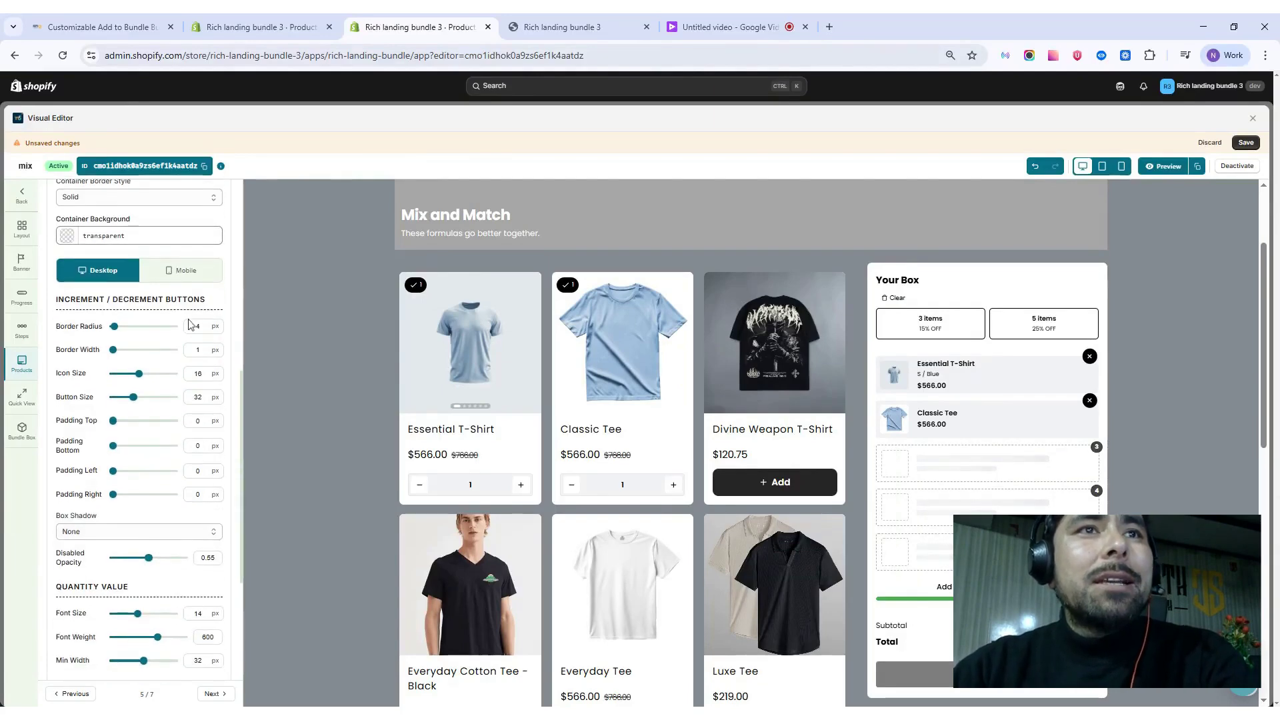
# Set the desktop increment/decrement buttons to border radius 50 px, icon size 21 px and button size 35 px
pyautogui.moveTo(120, 331)
pyautogui.mouseDown()
pyautogui.moveTo(167, 332)
pyautogui.moveTo(127, 341)
pyautogui.mouseUp()
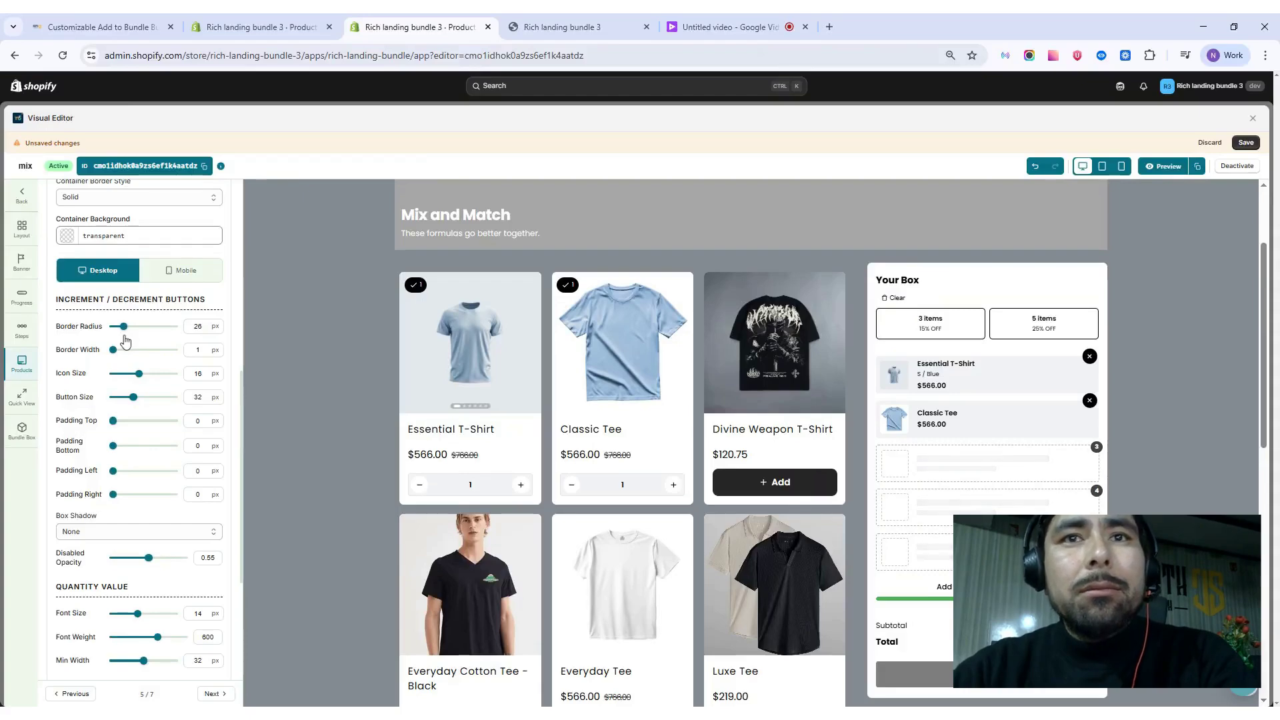
pyautogui.moveTo(117, 350); pyautogui.dragTo(166, 379)
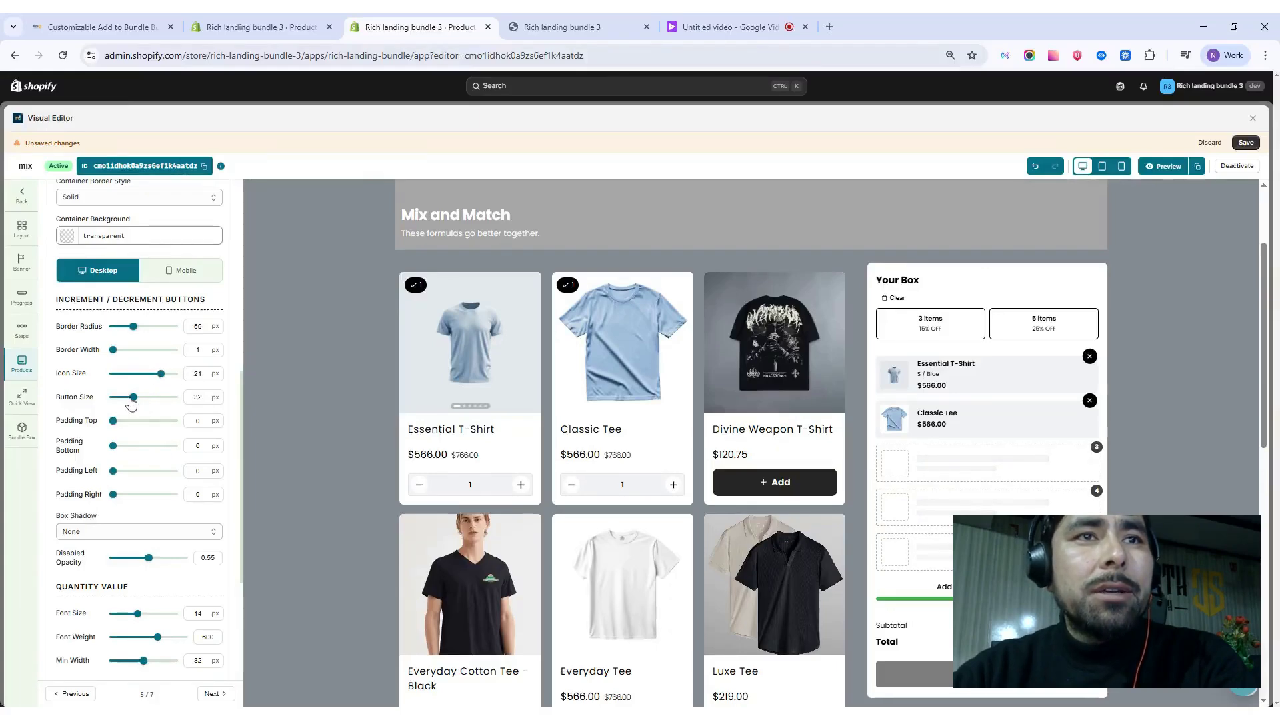
pyautogui.moveTo(133, 399); pyautogui.dragTo(109, 504)
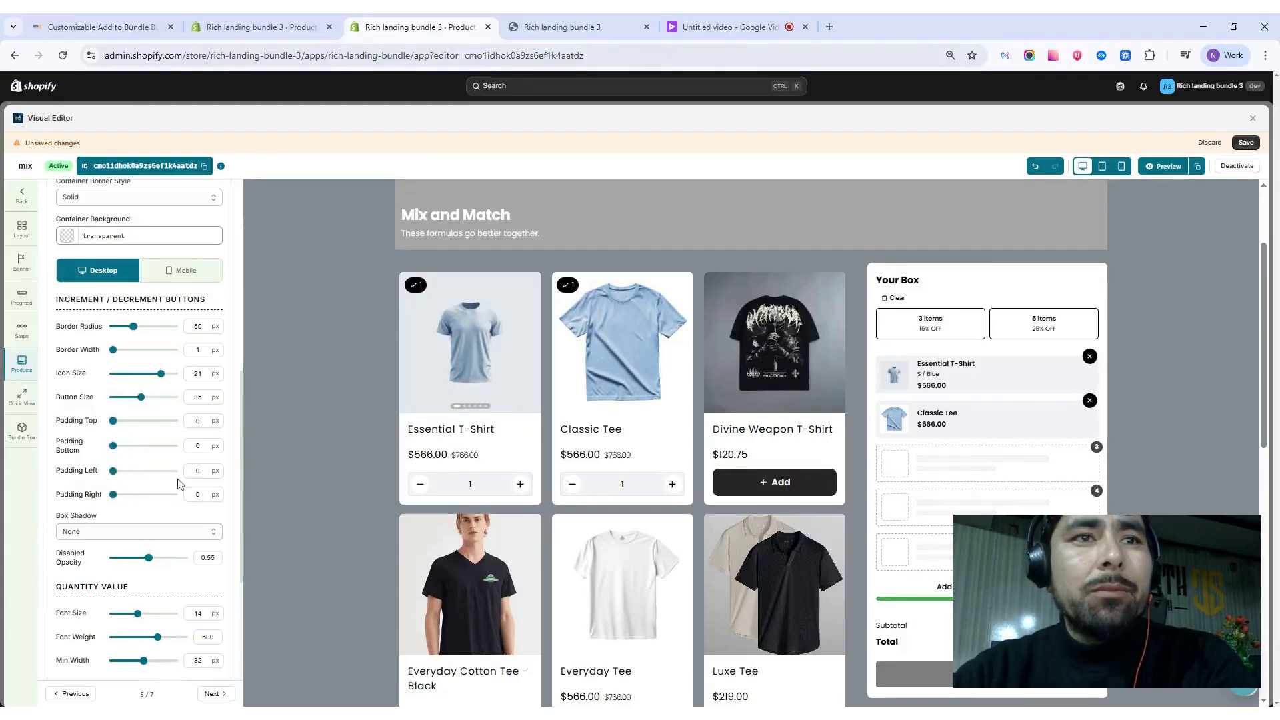
# Set the desktop quantity value's font size to 16 px and font weight to 700
pyautogui.scroll(-2, 169, 408)
pyautogui.scroll(-1, 170, 408)
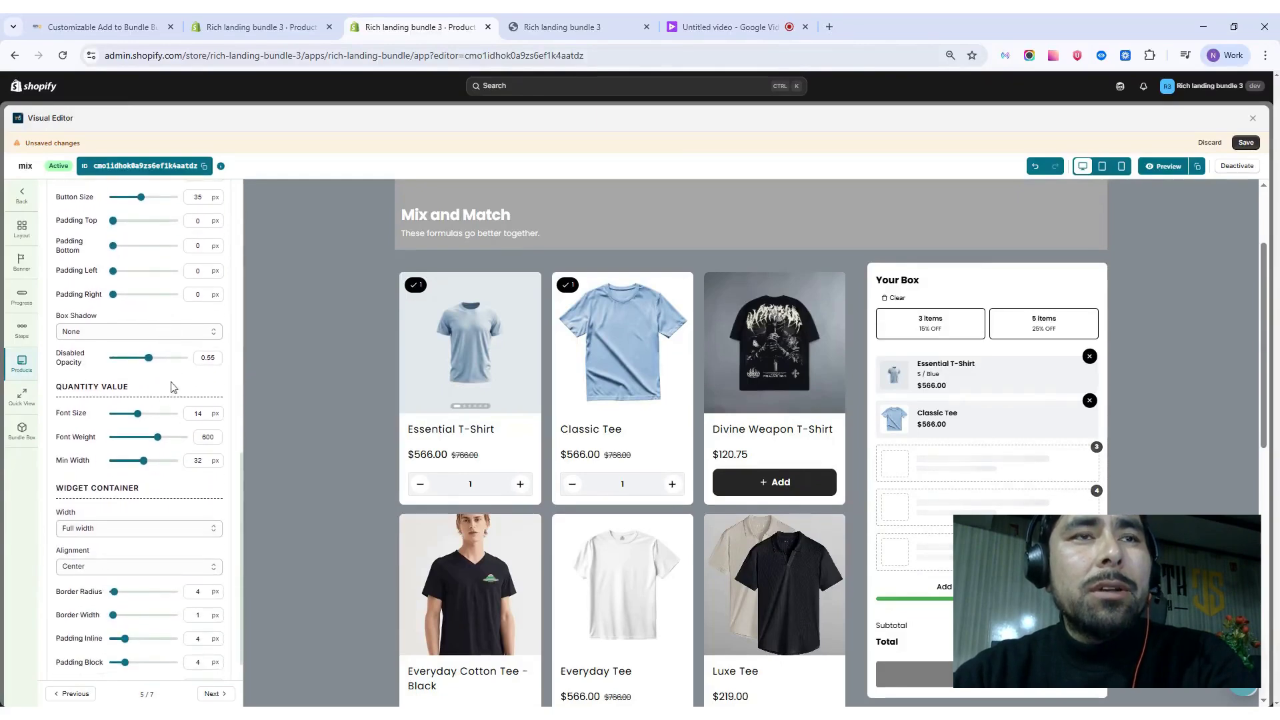
pyautogui.click(214, 340)
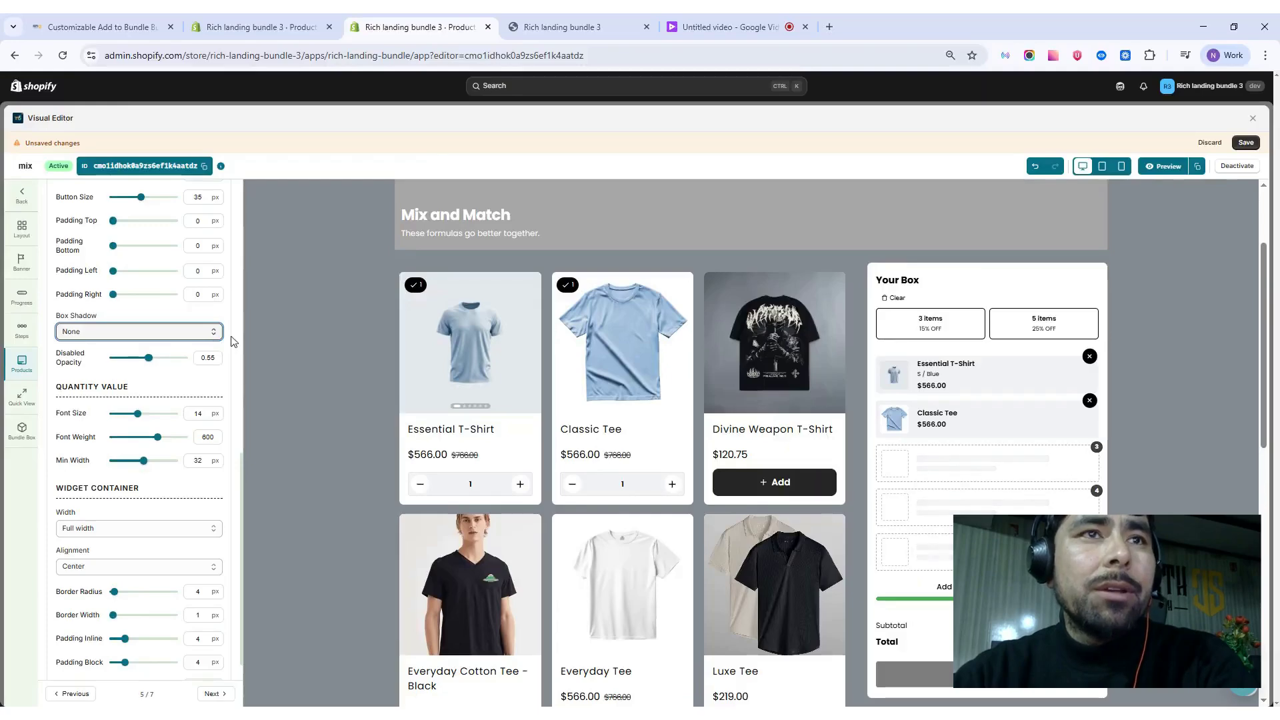
pyautogui.scroll(-1, 181, 370)
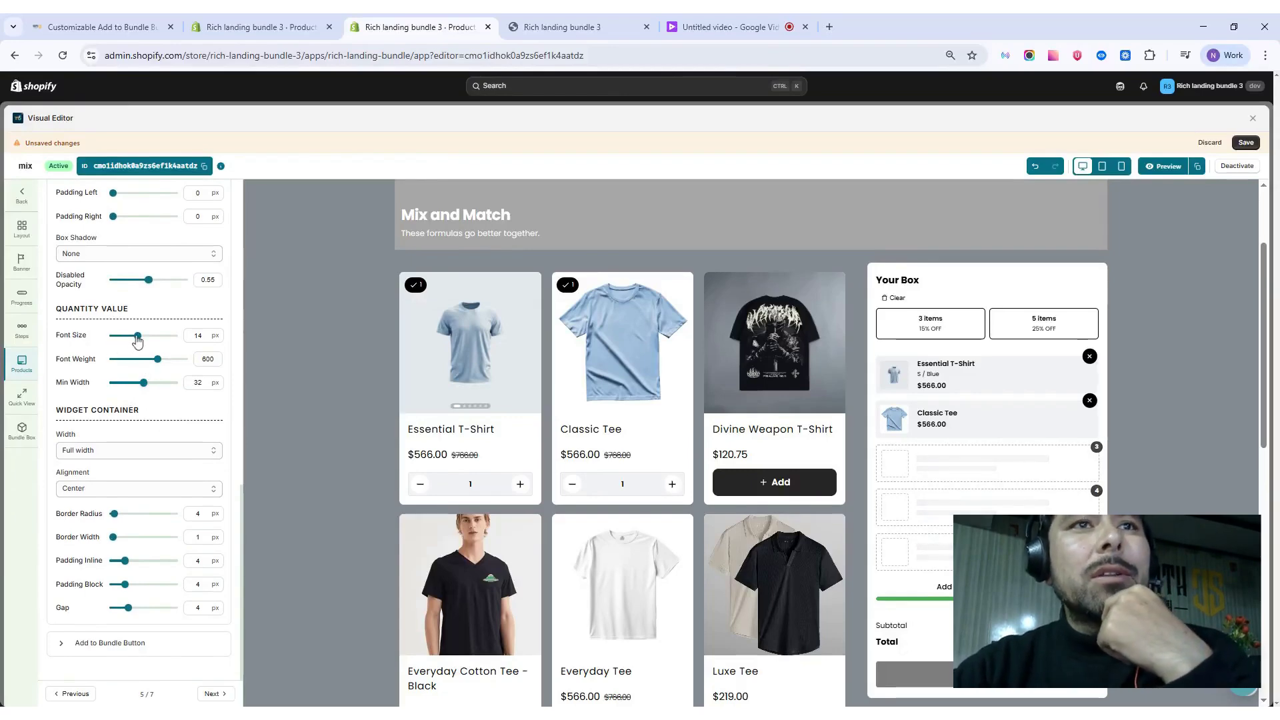
pyautogui.moveTo(141, 340); pyautogui.dragTo(163, 368)
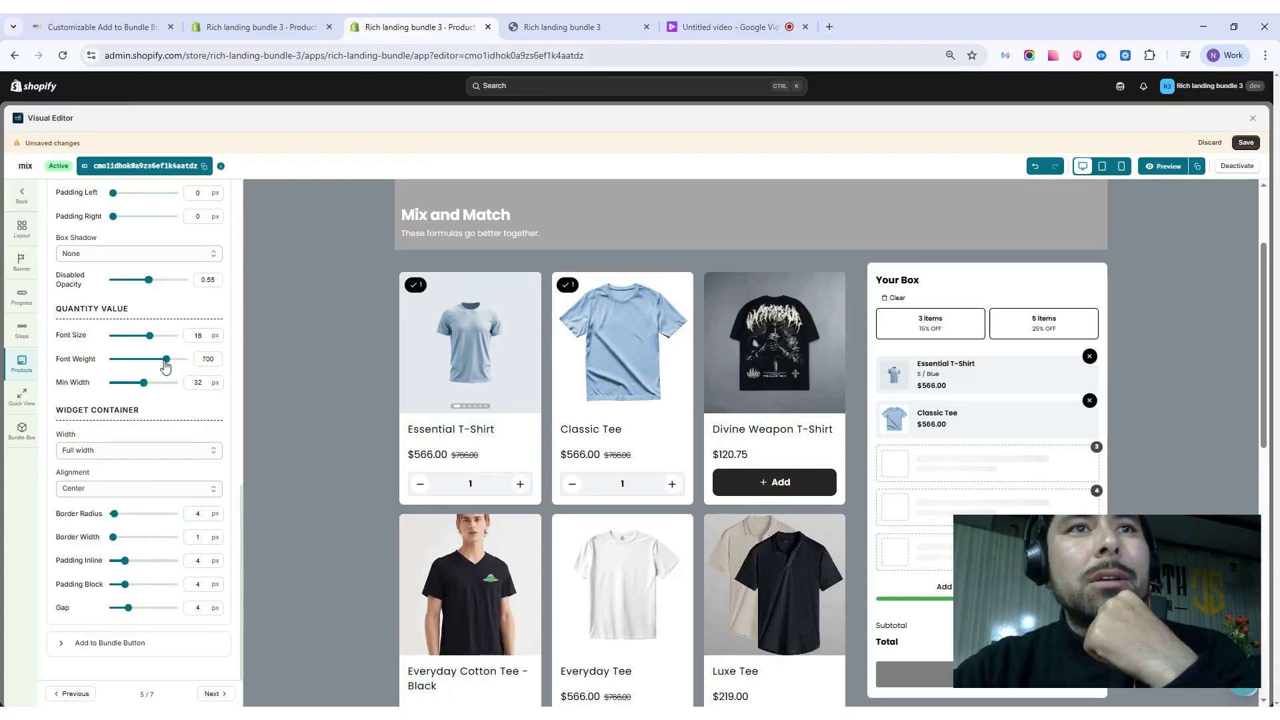
# Set the desktop quantity value's min width to 36 px and the widget container's width to Fit content
pyautogui.moveTo(145, 387)
pyautogui.mouseDown()
pyautogui.moveTo(182, 386)
pyautogui.moveTo(126, 391)
pyautogui.moveTo(184, 392)
pyautogui.moveTo(154, 396)
pyautogui.mouseUp()
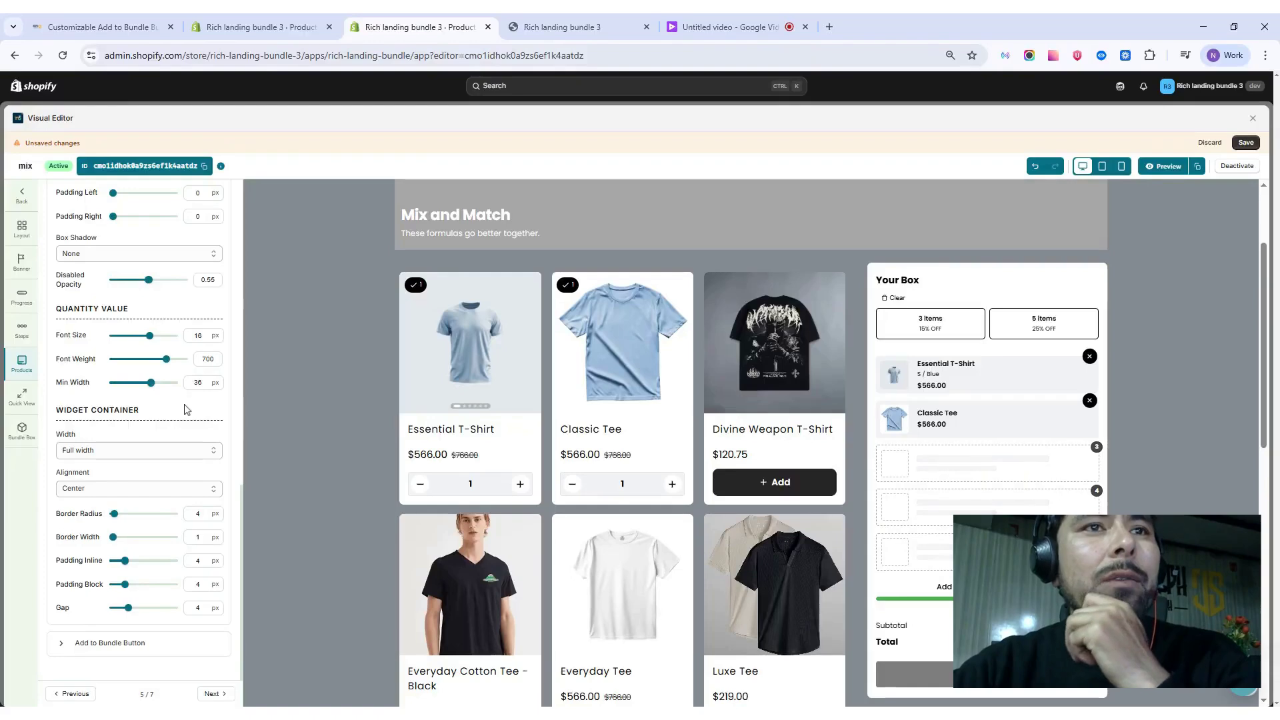
pyautogui.click(211, 458)
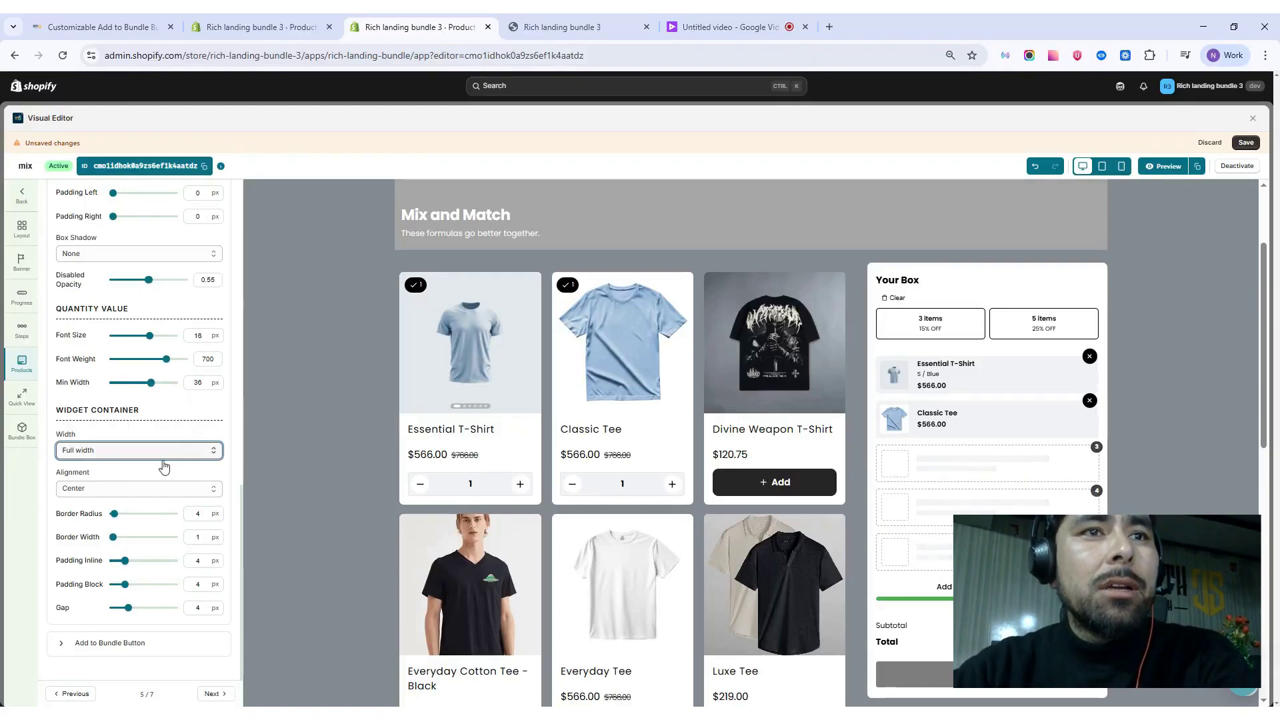
pyautogui.press('Down')
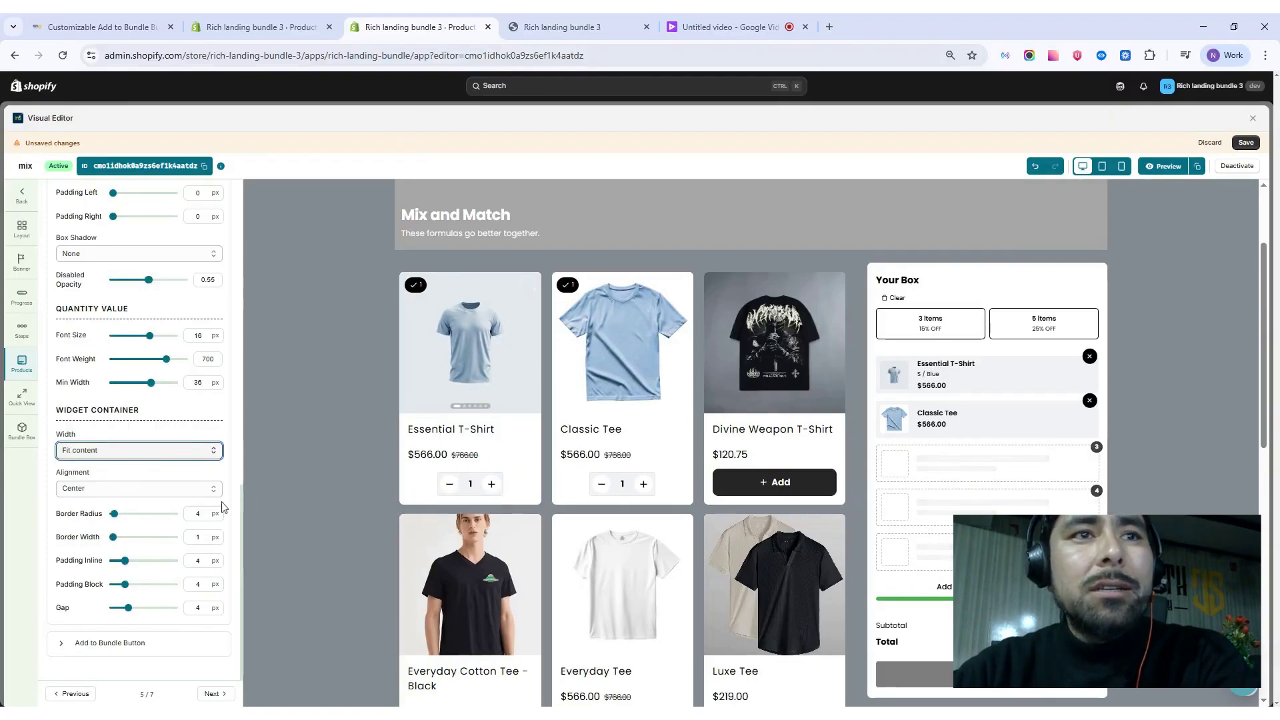
# Try Left and Right alignment for the quantity widget container and return the alignment to Center
pyautogui.click(214, 489)
pyautogui.press('Up')
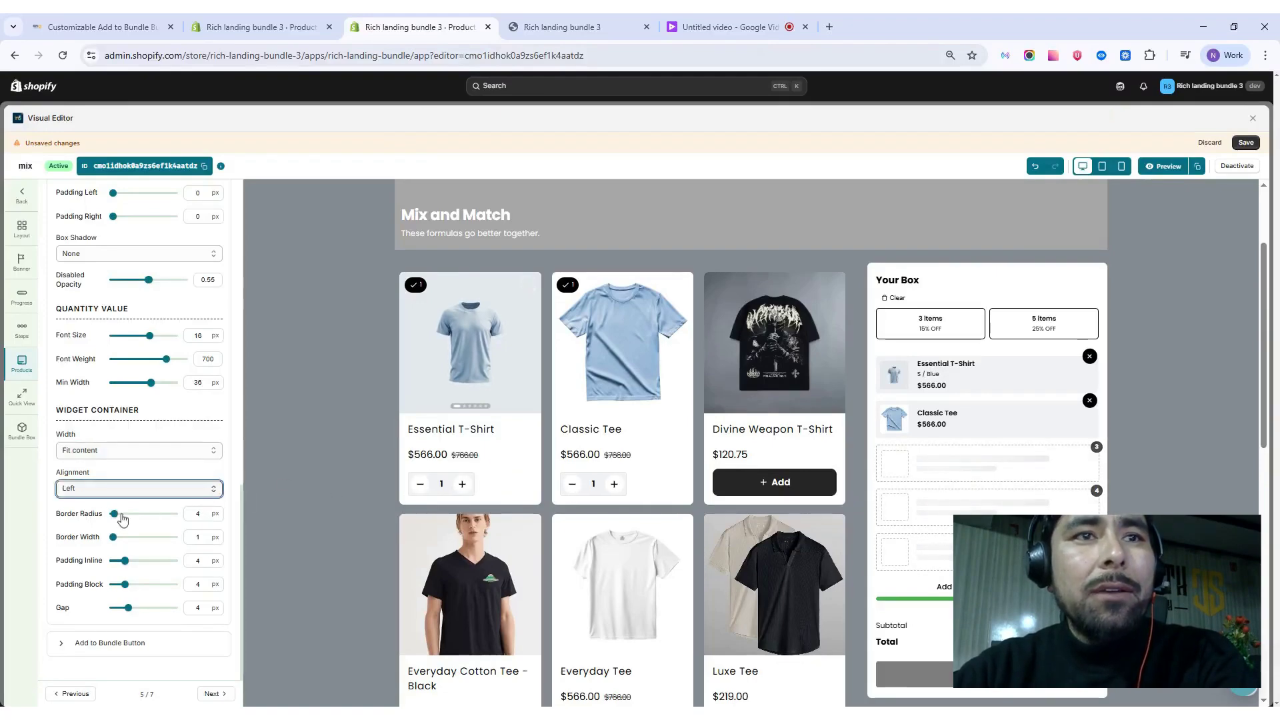
pyautogui.press('Down')
pyautogui.press('Down')
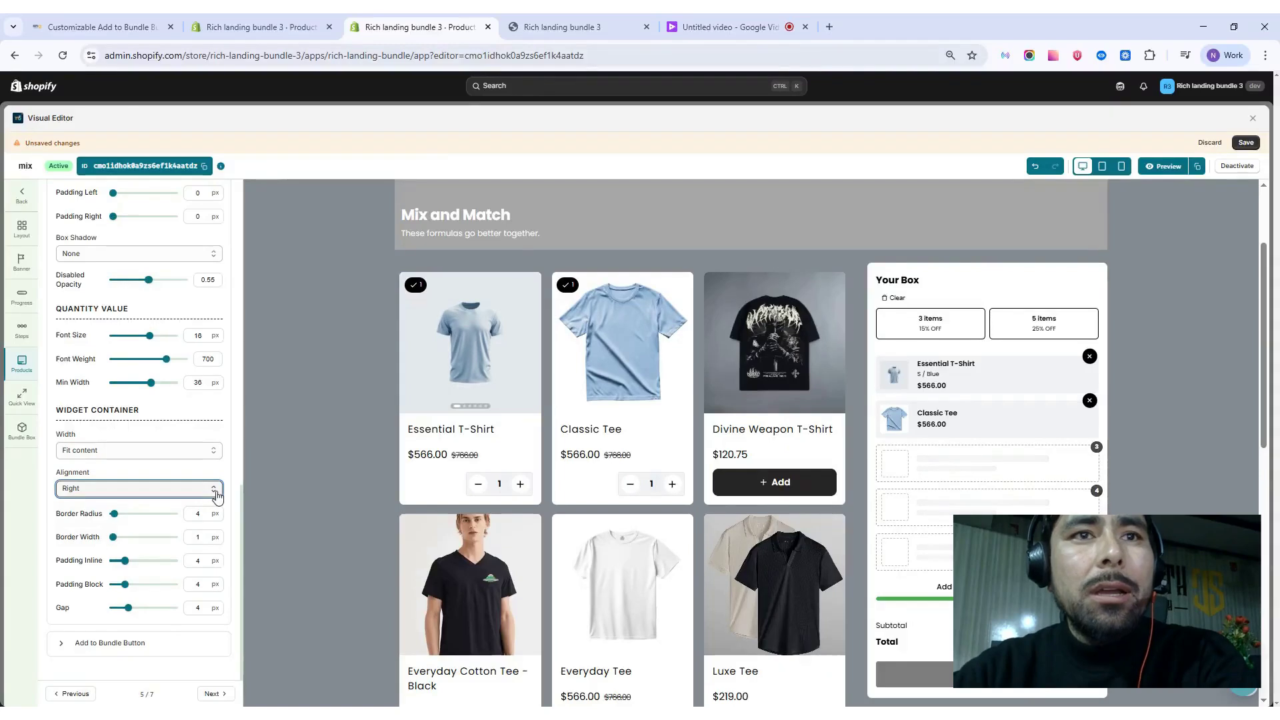
pyautogui.press('Up')
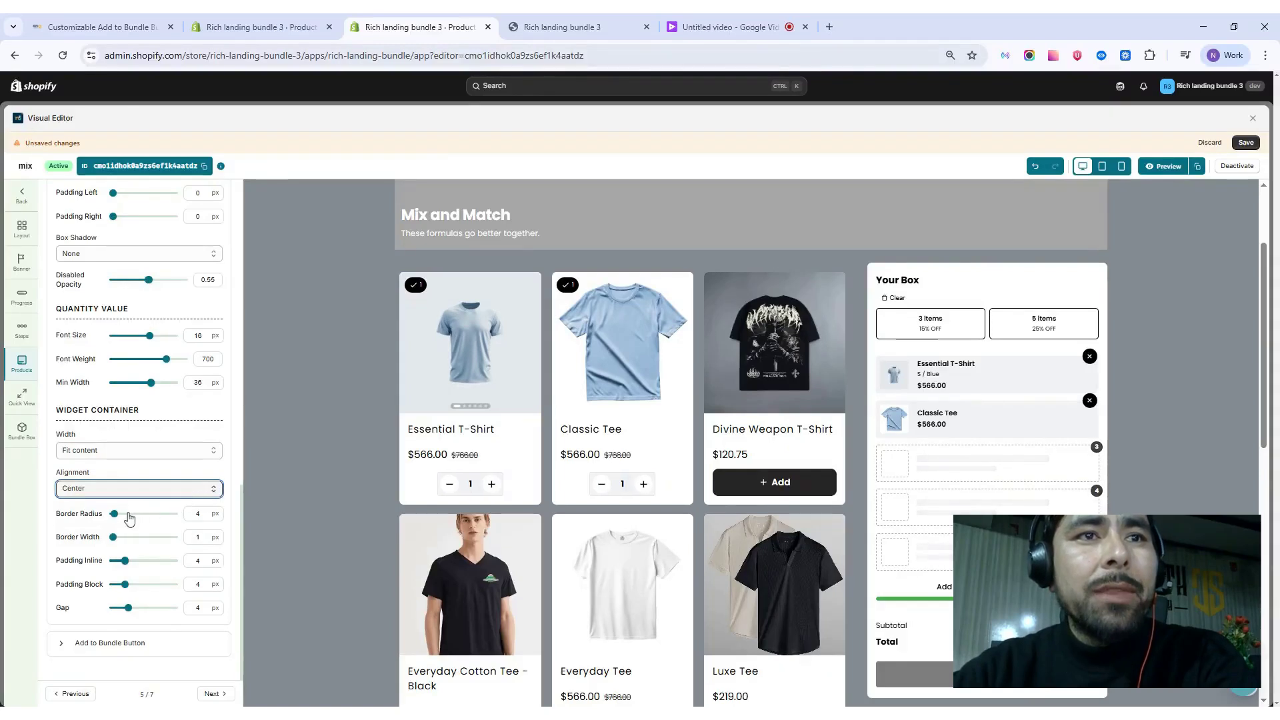
# Set the widget container's border radius to 0 px, padding inline 3 px, padding block 6 px and gap 6 px, and collapse the Quantity Widget settings
pyautogui.moveTo(117, 515); pyautogui.dragTo(140, 611)
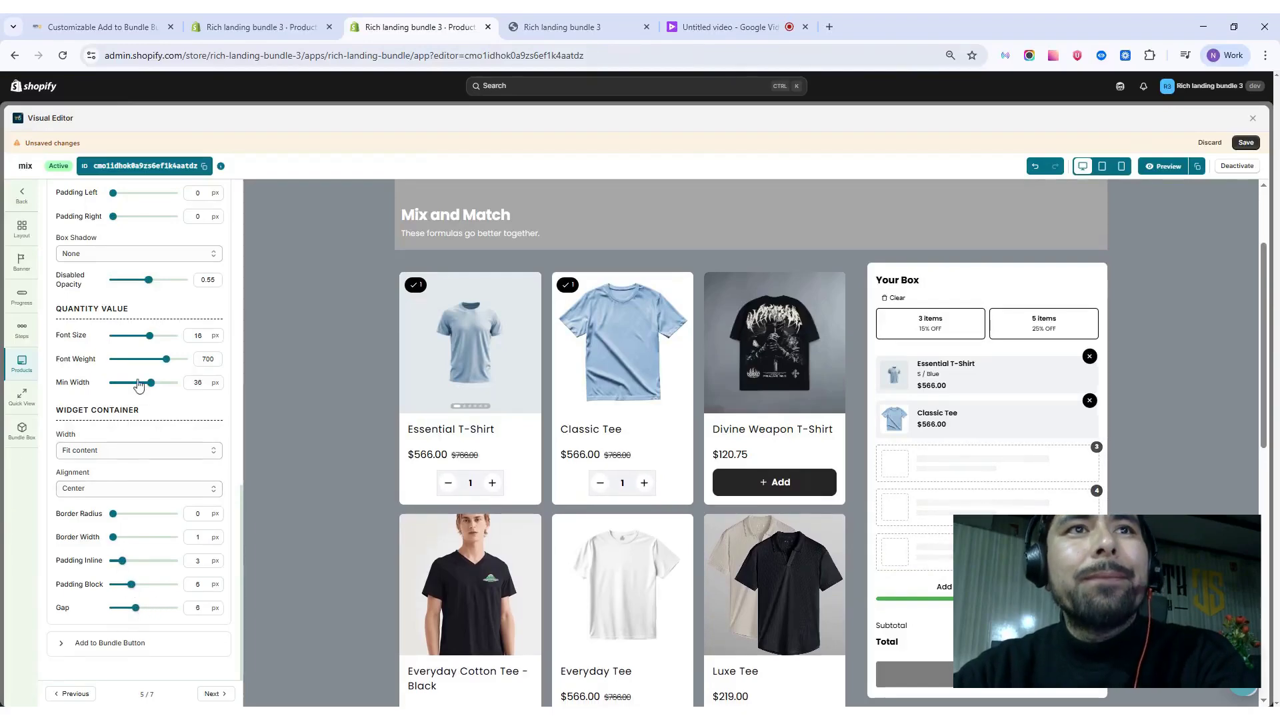
pyautogui.scroll(7, 164, 354)
pyautogui.scroll(4, 164, 358)
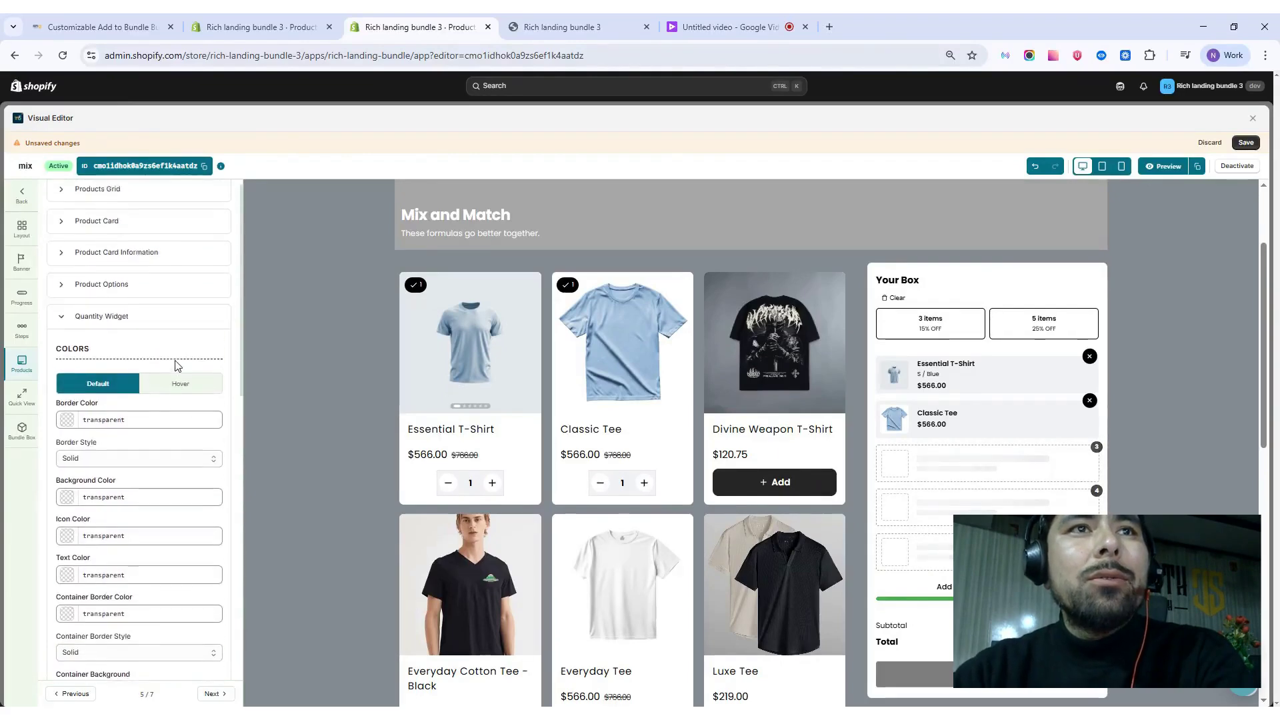
pyautogui.click(152, 327)
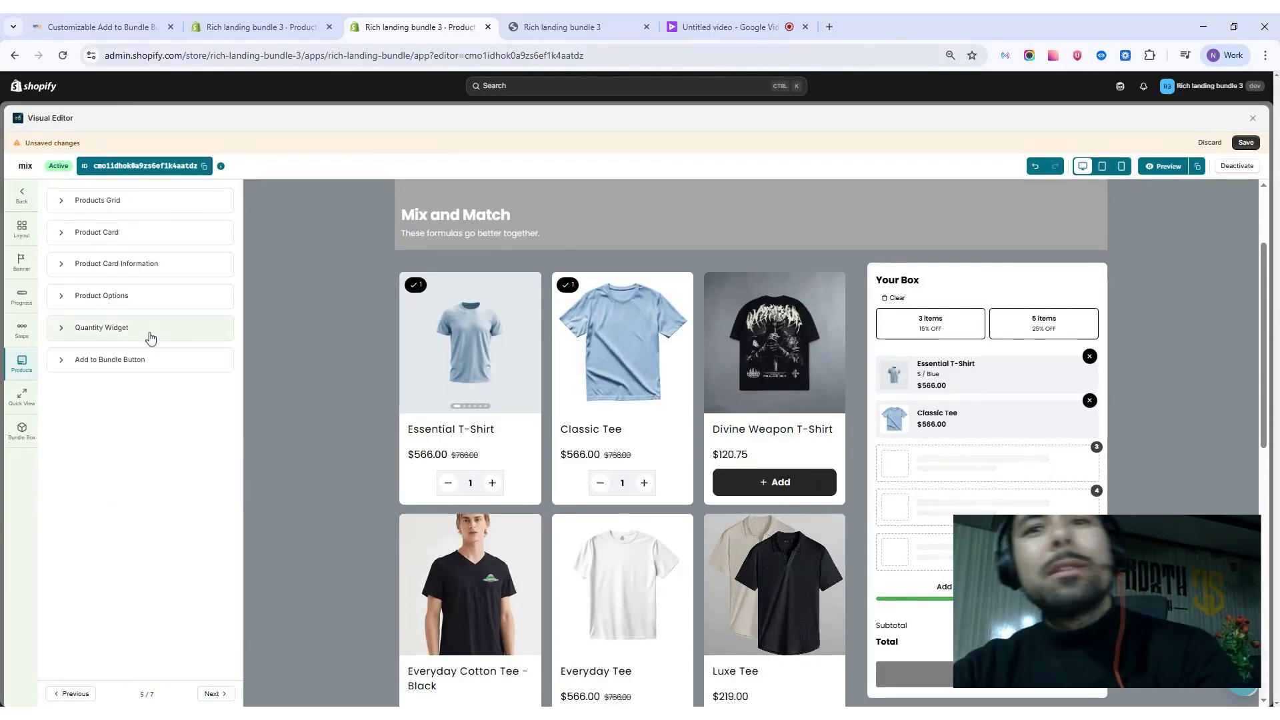